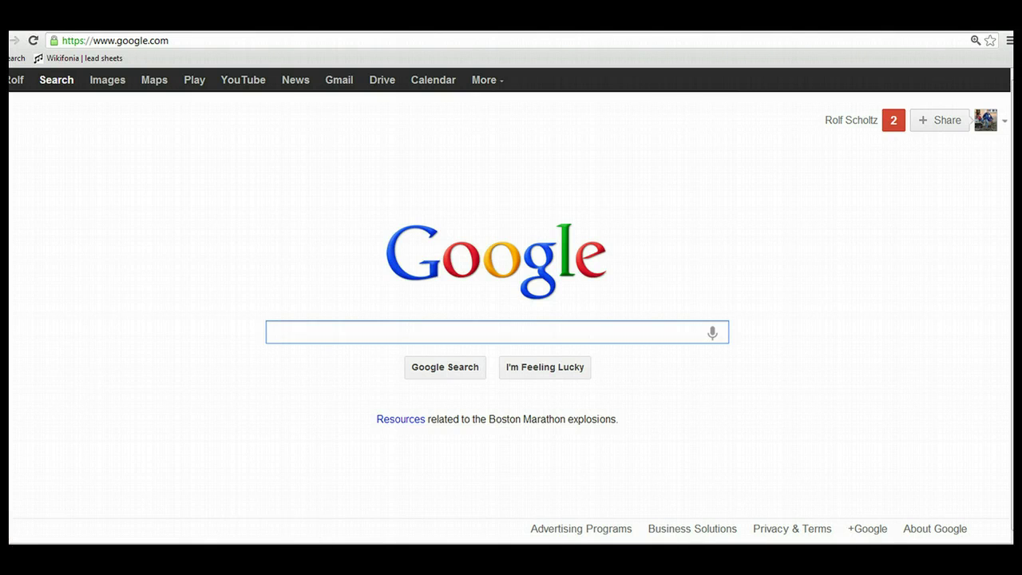
pyautogui.click(183, 36)
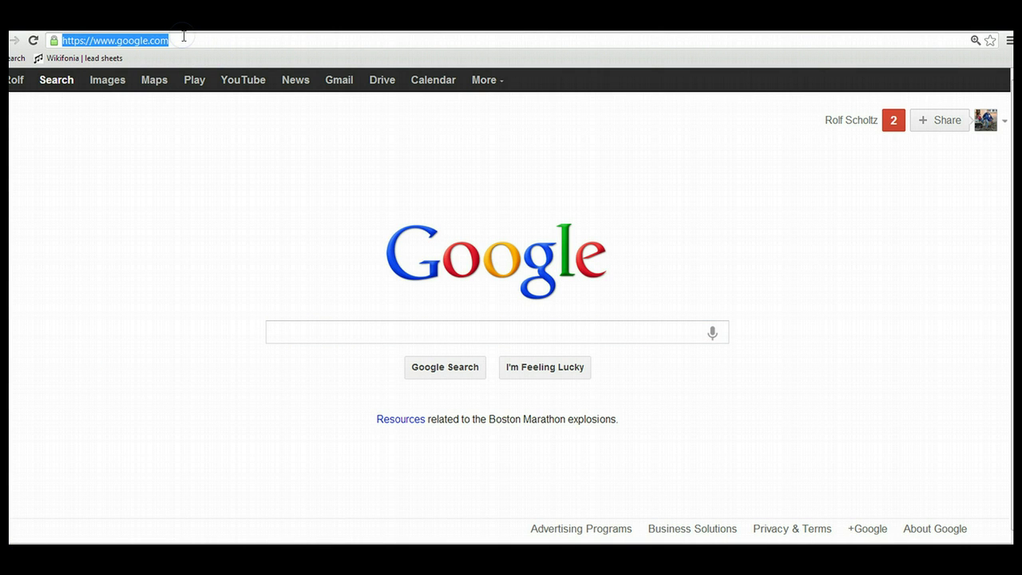
pyautogui.press('BackSpace')
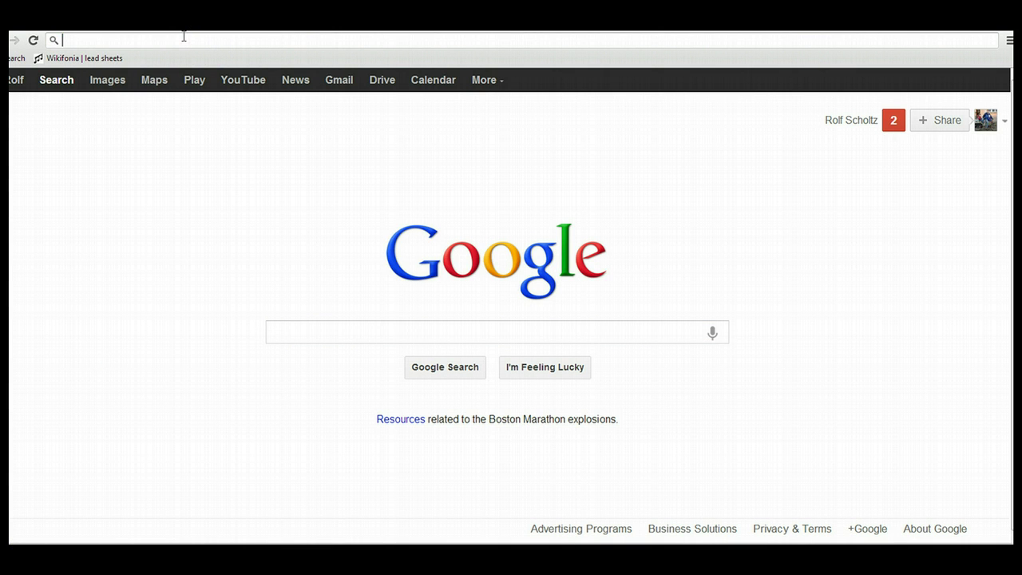
pyautogui.click(103, 39)
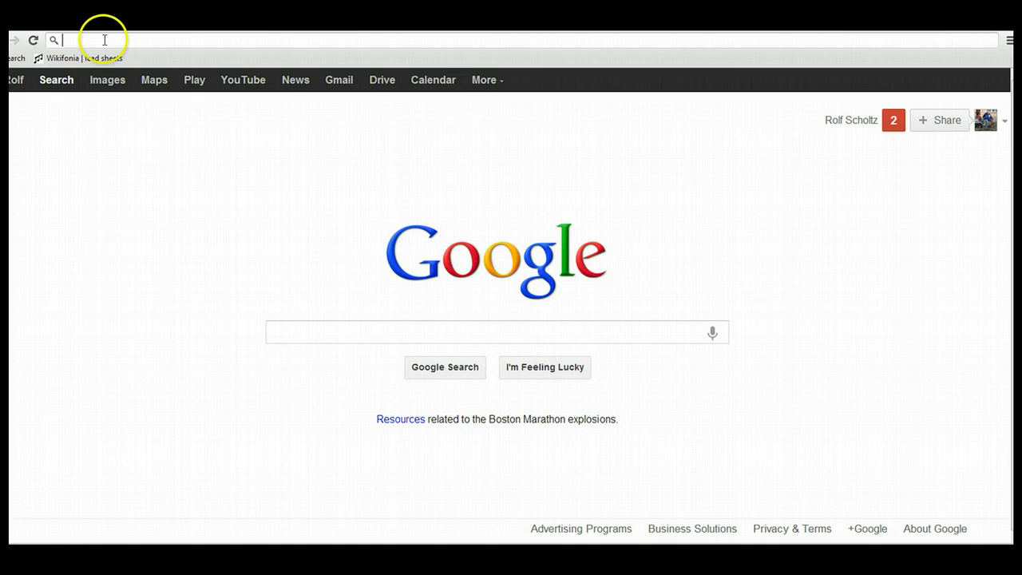
pyautogui.write('www.zap')
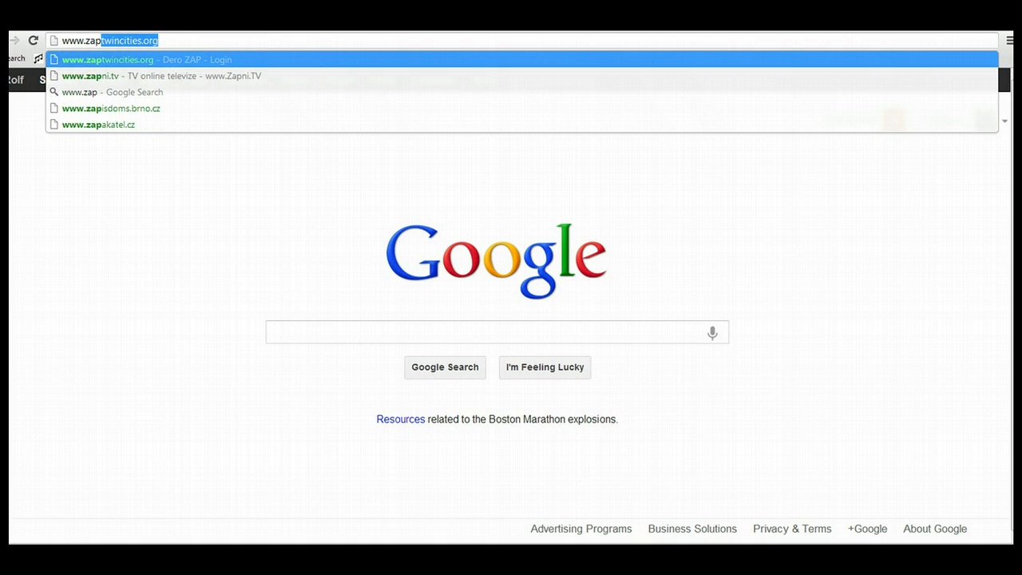
pyautogui.press('Return')
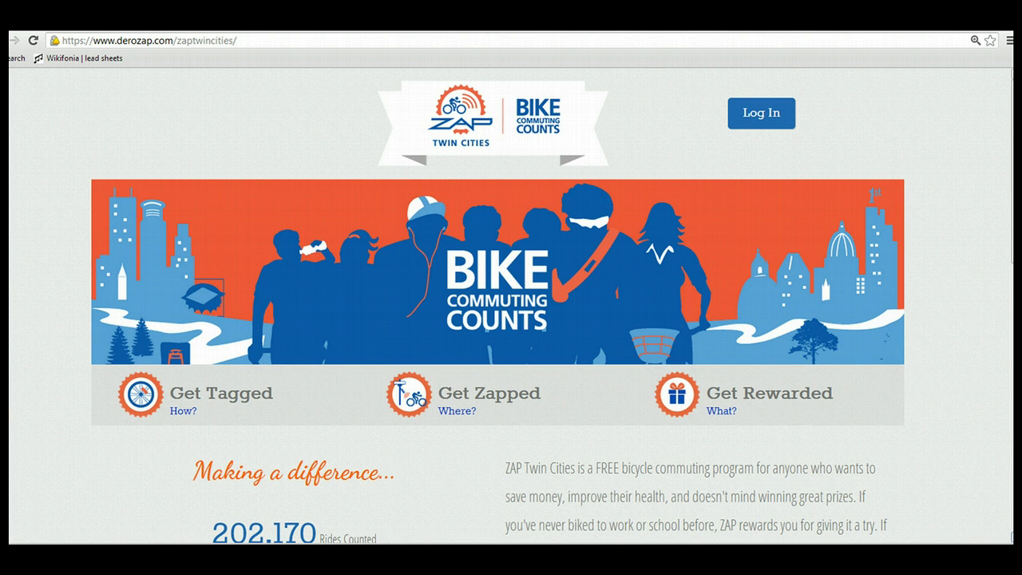
# Begin registration with Downtown Minneapolis as the destination and All Others as the employer
pyautogui.scroll(-4, 498, 306)
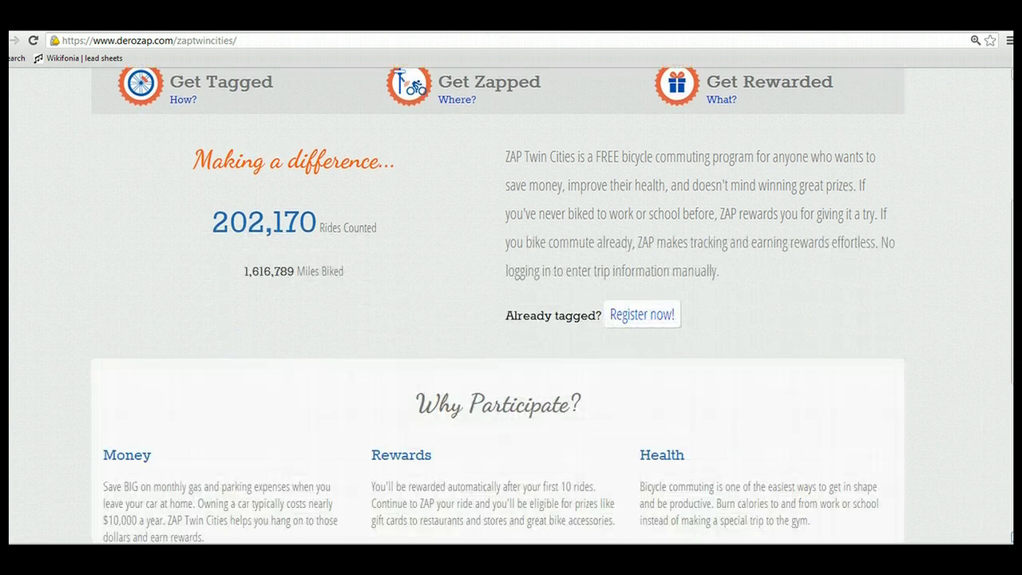
pyautogui.click(637, 317)
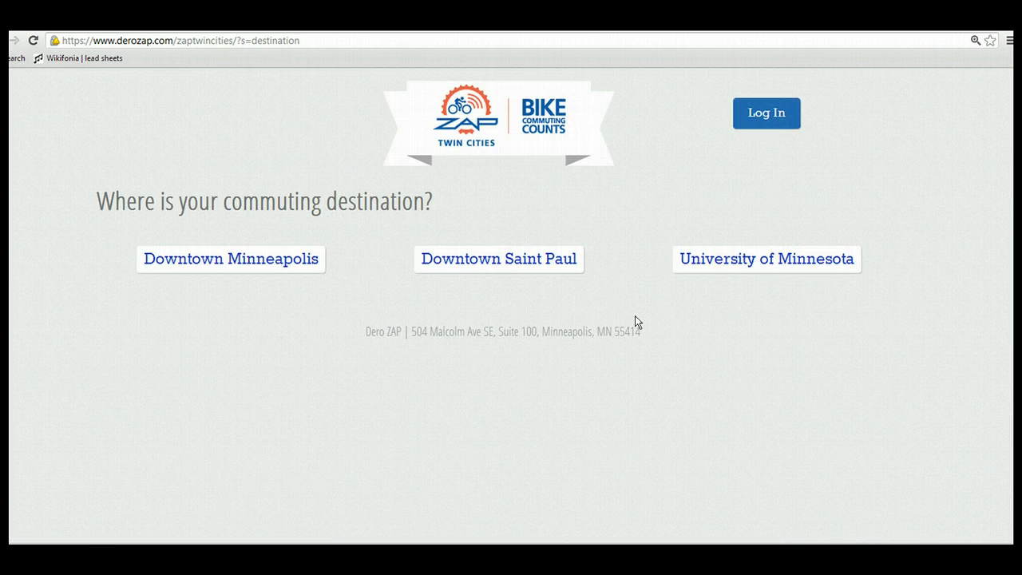
pyautogui.click(262, 266)
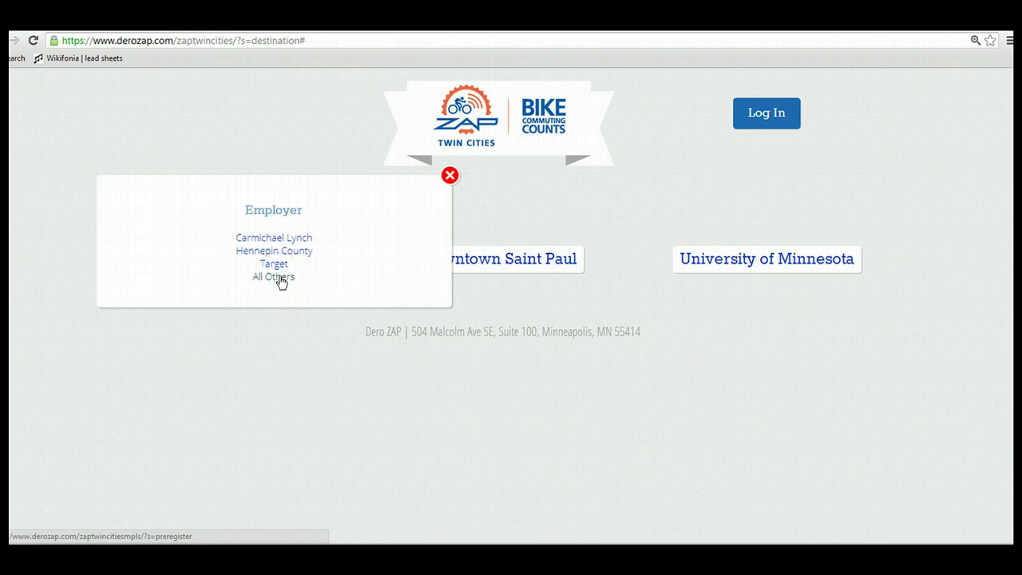
pyautogui.click(281, 278)
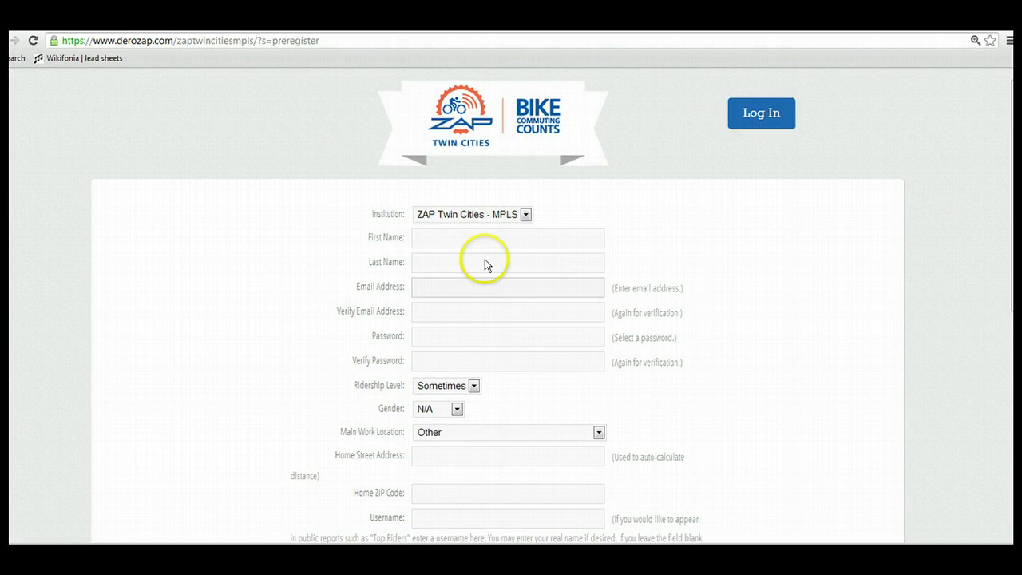
# Enter the rider's first and last name, e-mail twice and password twice
pyautogui.click(467, 239)
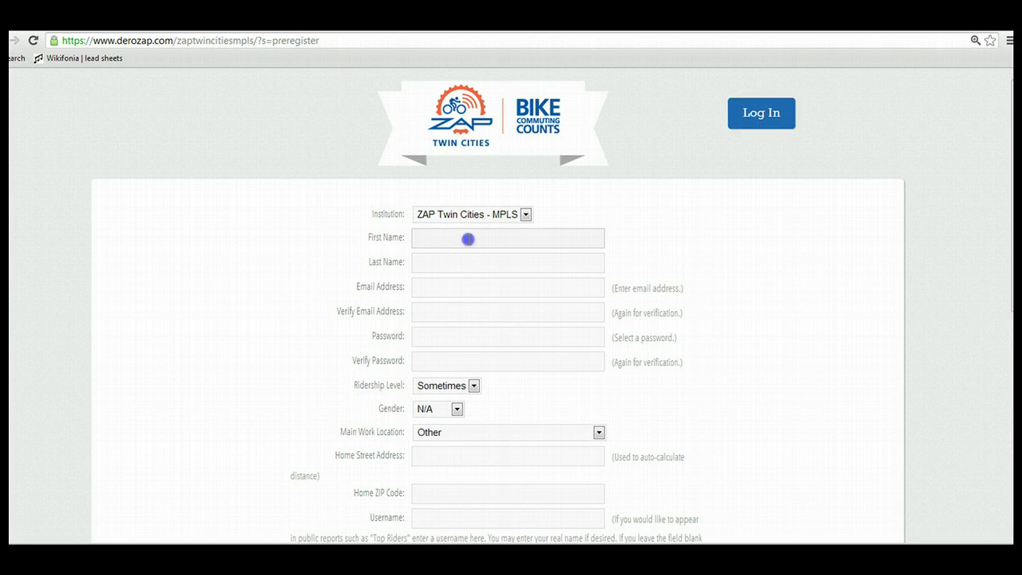
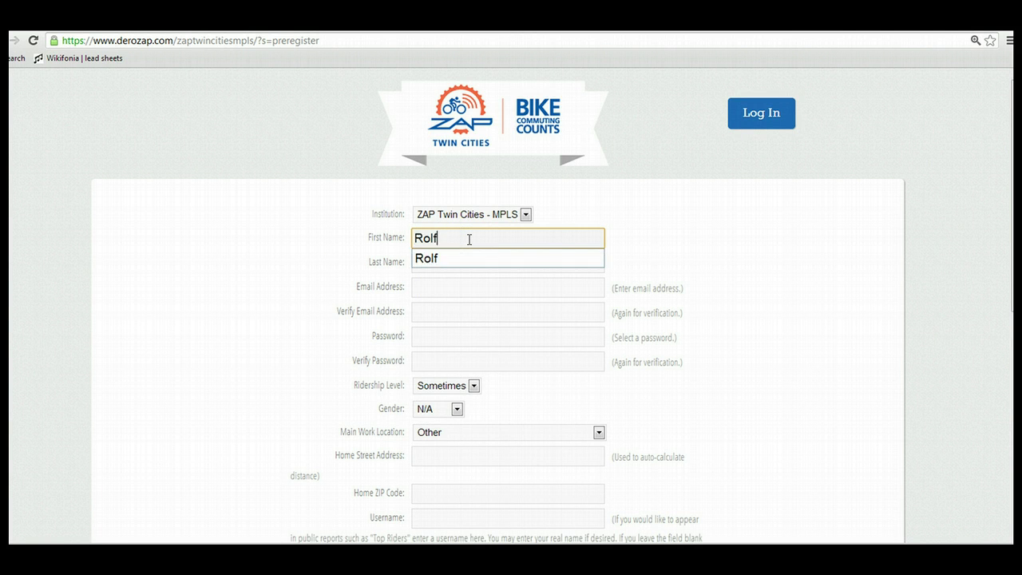
pyautogui.press('Tab')
pyautogui.press('Tab')
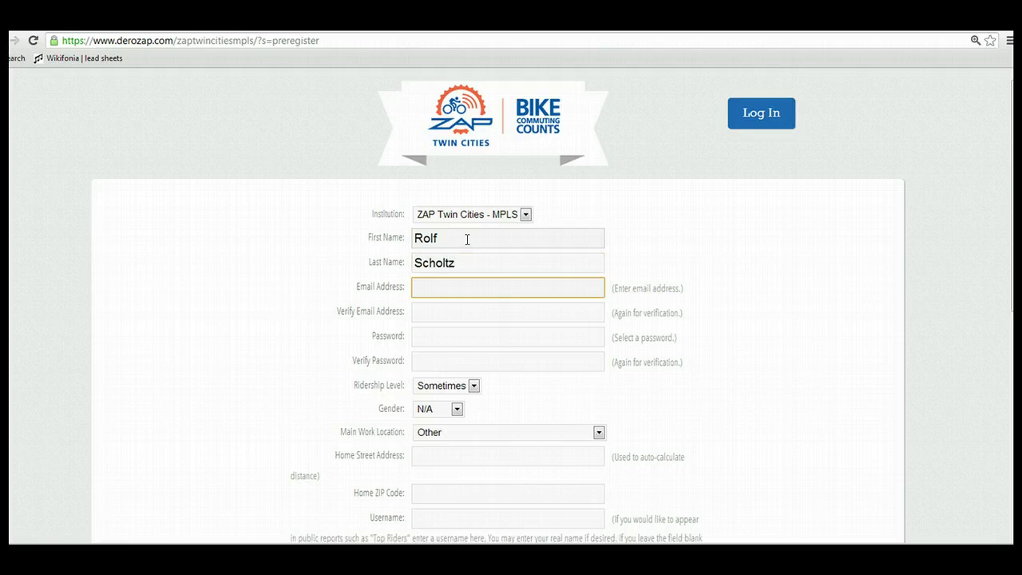
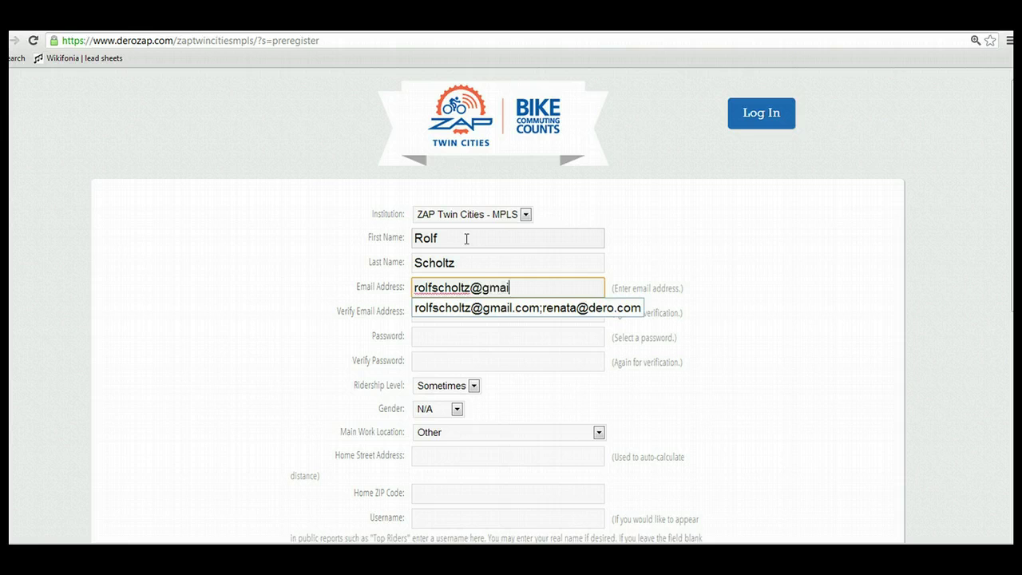
pyautogui.press('Tab')
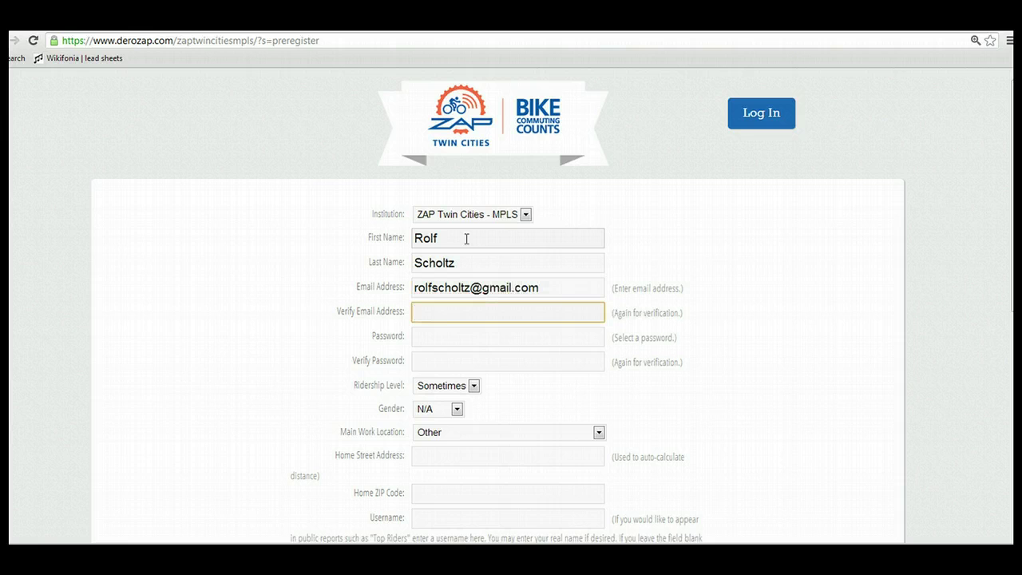
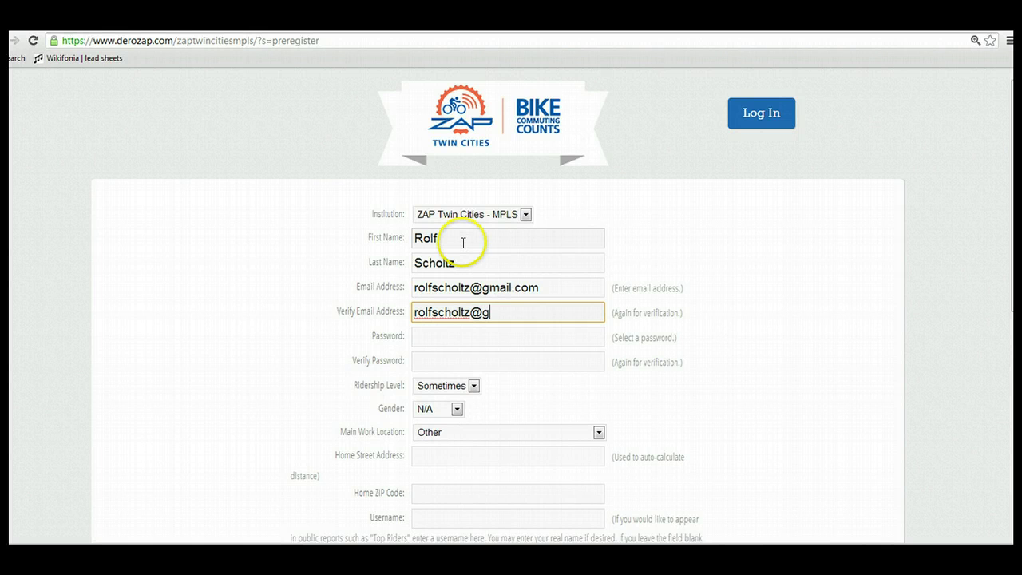
pyautogui.press('Tab')
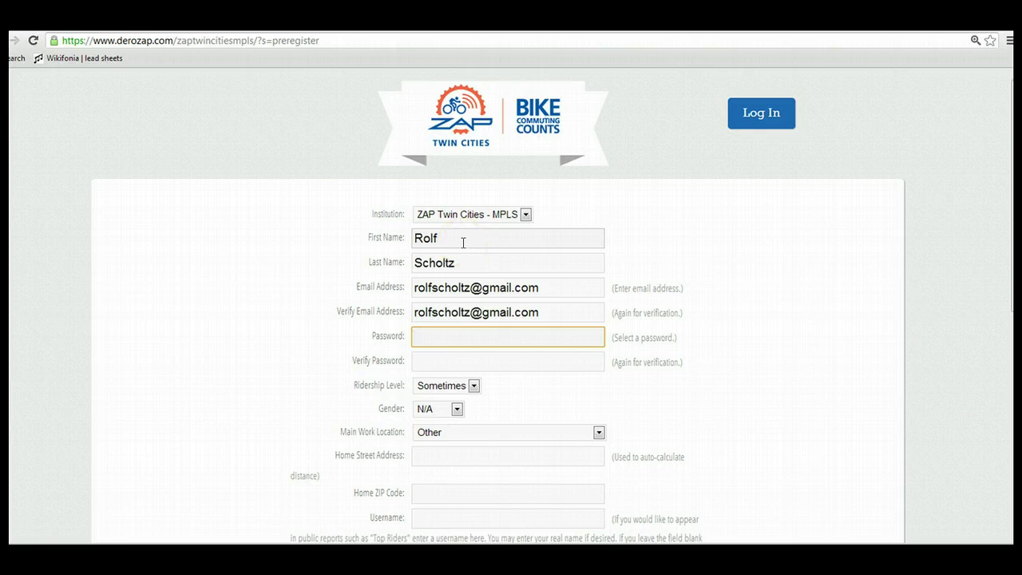
pyautogui.write('*****')
pyautogui.press('Tab')
pyautogui.write('*****')
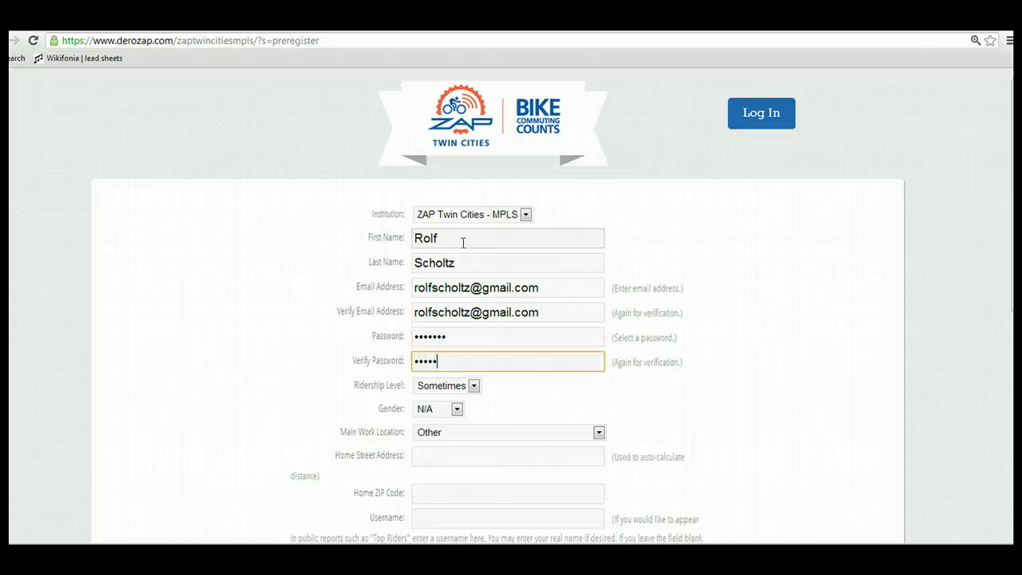
# Set ridership level Sometimes, gender Male and main work location AT&T Tower
pyautogui.click(473, 385)
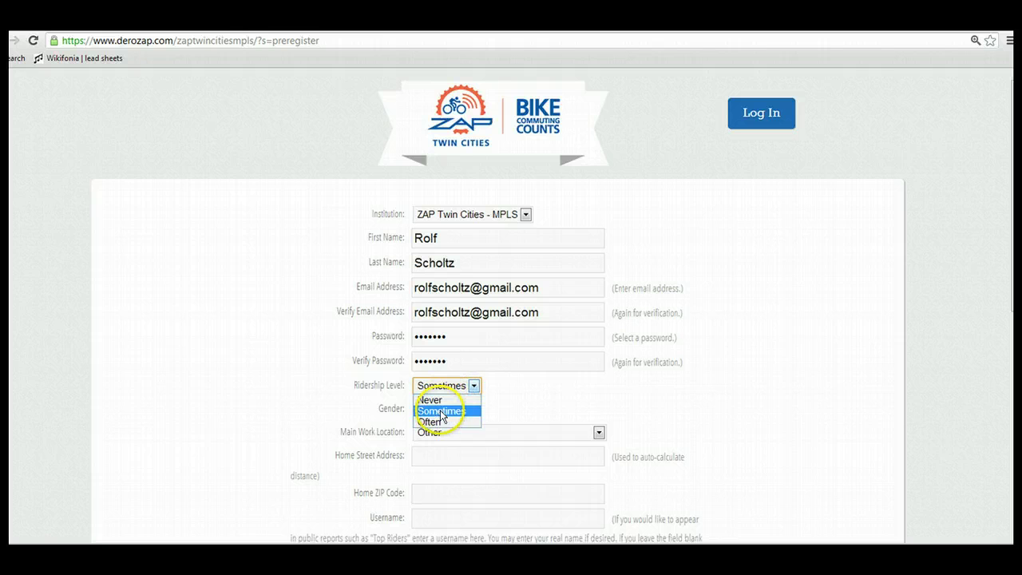
pyautogui.click(441, 411)
pyautogui.click(456, 409)
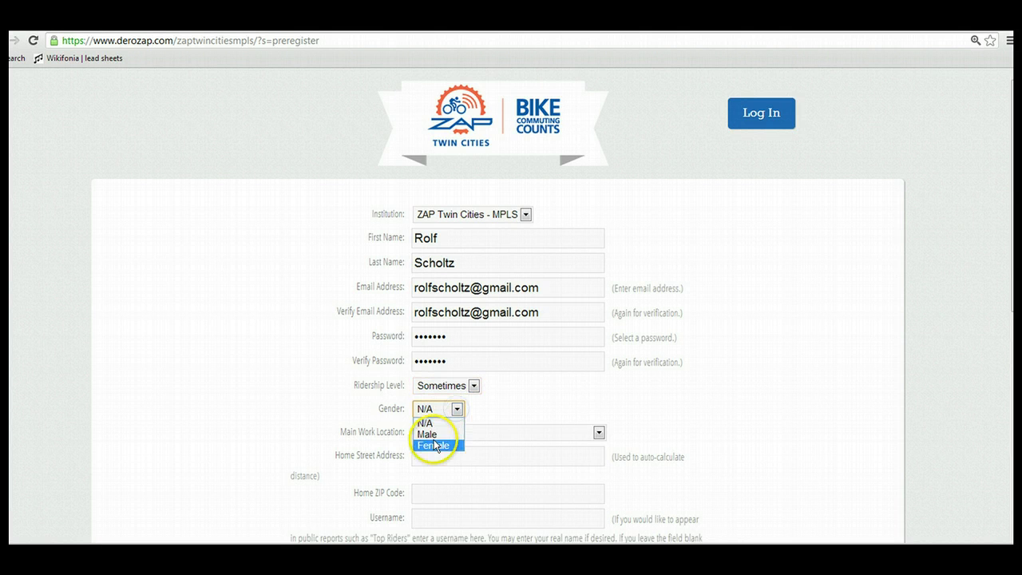
pyautogui.click(429, 435)
pyautogui.click(599, 432)
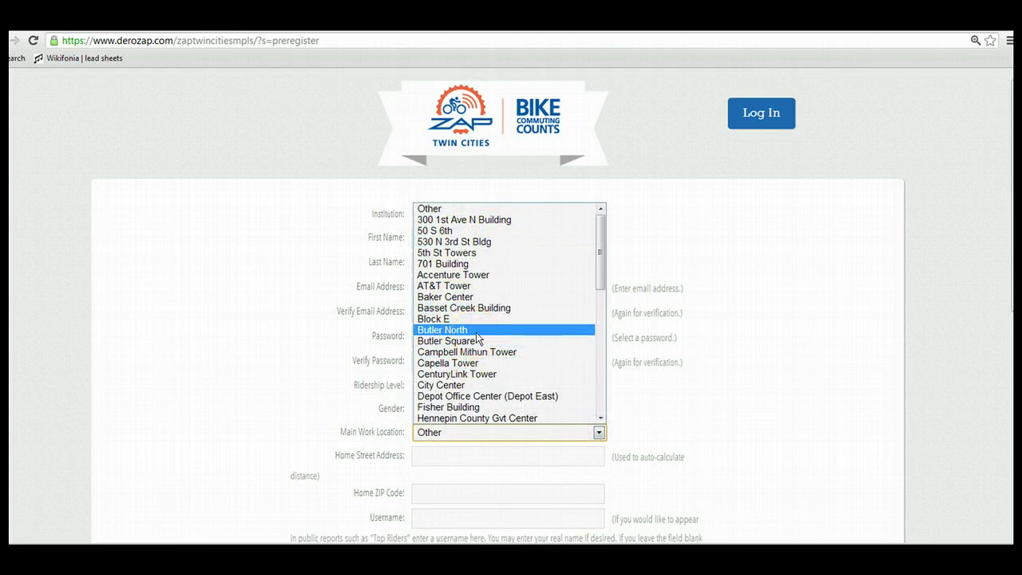
pyautogui.click(461, 286)
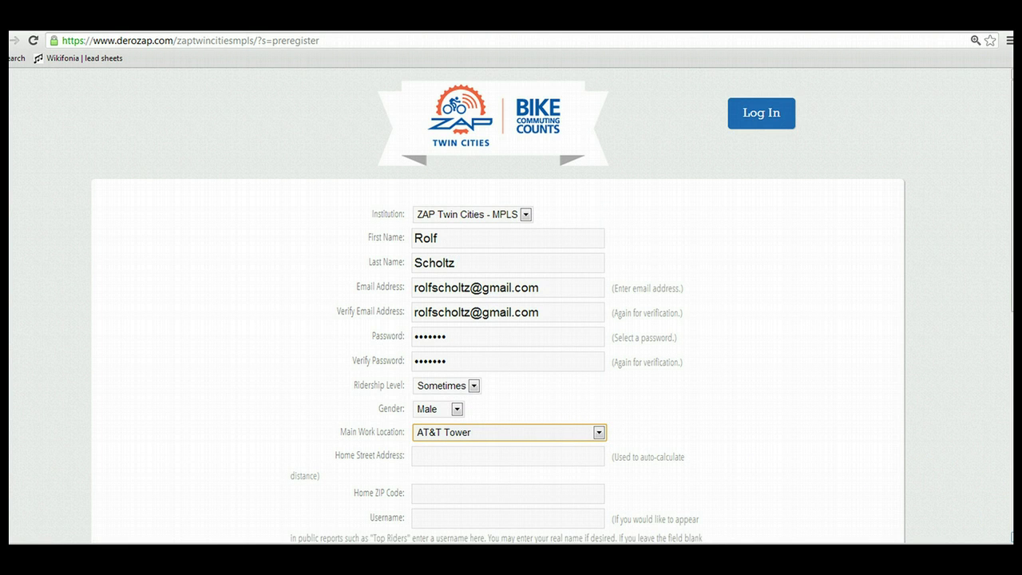
pyautogui.scroll(-1, 1011, 537)
# Enter the rider's home street address and ZIP code
pyautogui.click(485, 403)
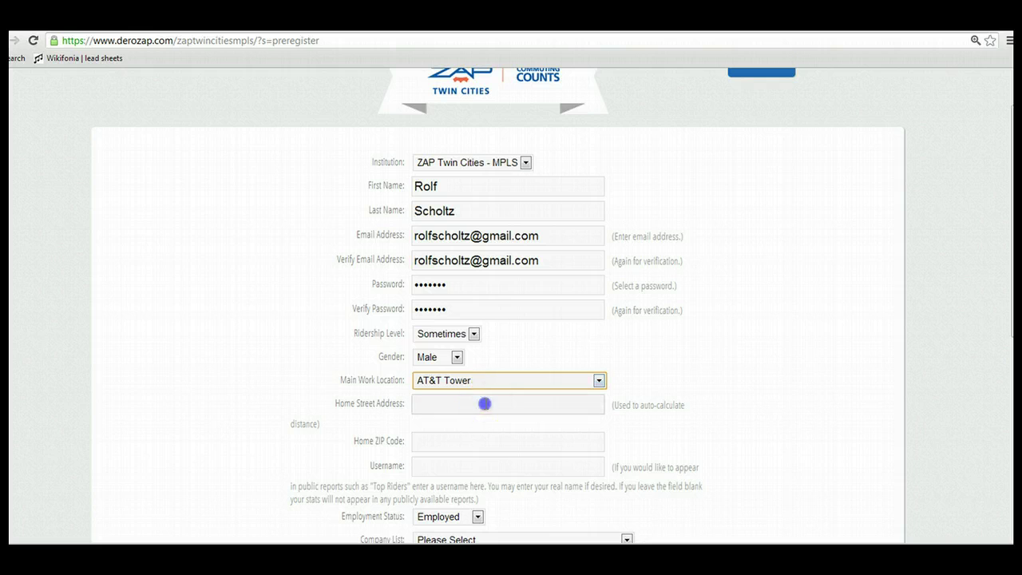
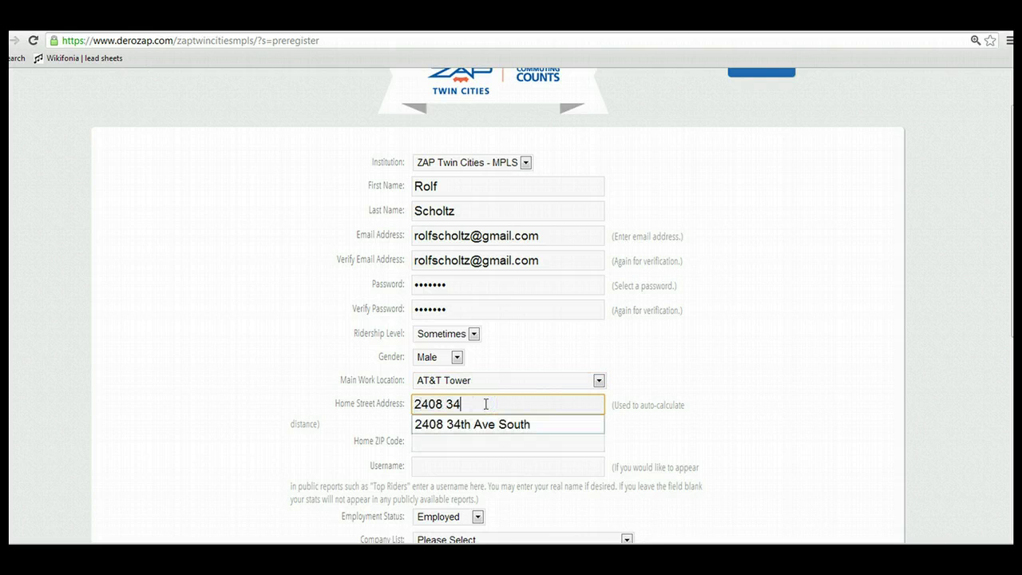
pyautogui.press('Tab')
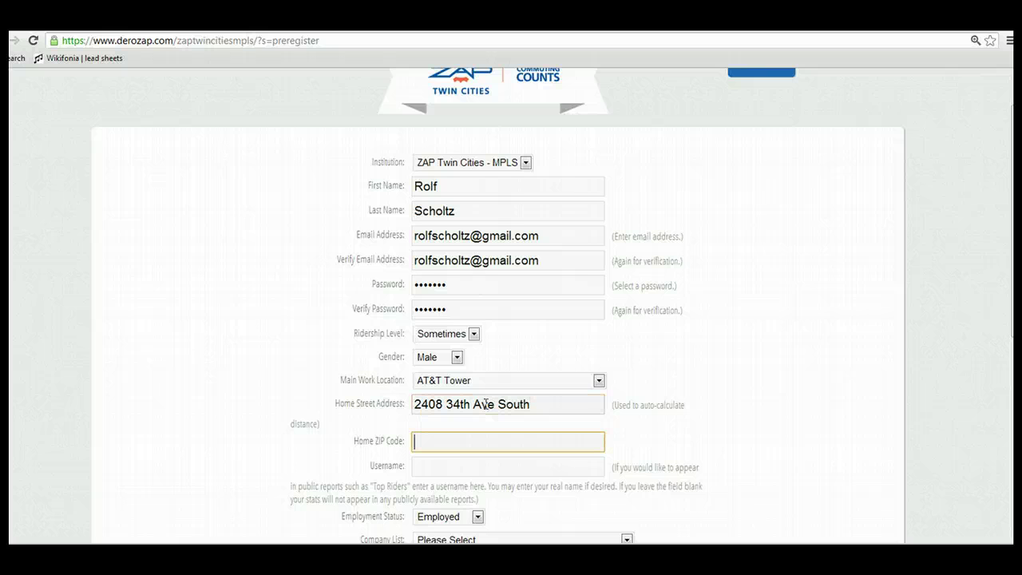
pyautogui.write('55406')
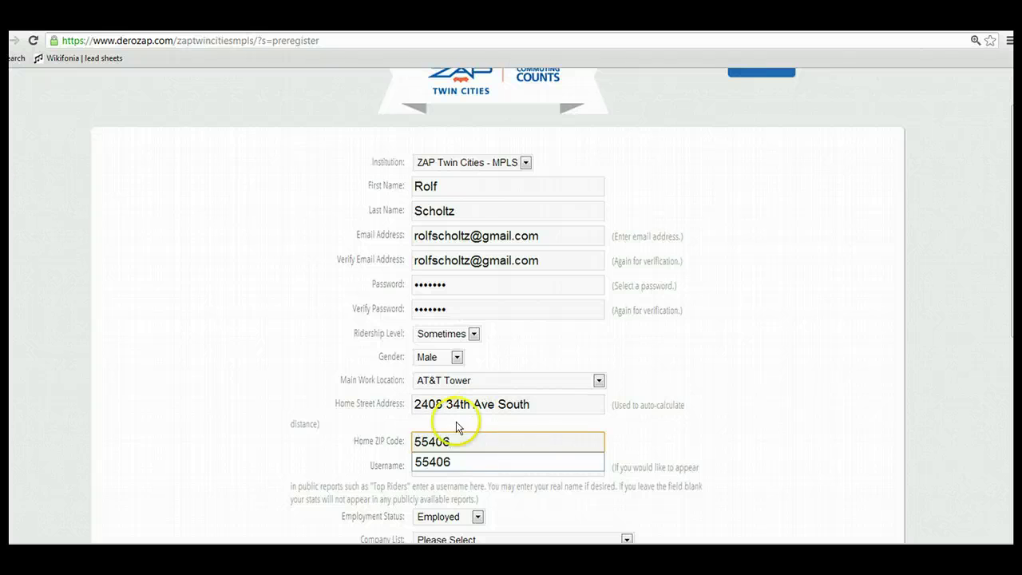
# Set the username to the rider's full name, replacing the first attempt 'bikeguy'
pyautogui.click(477, 466)
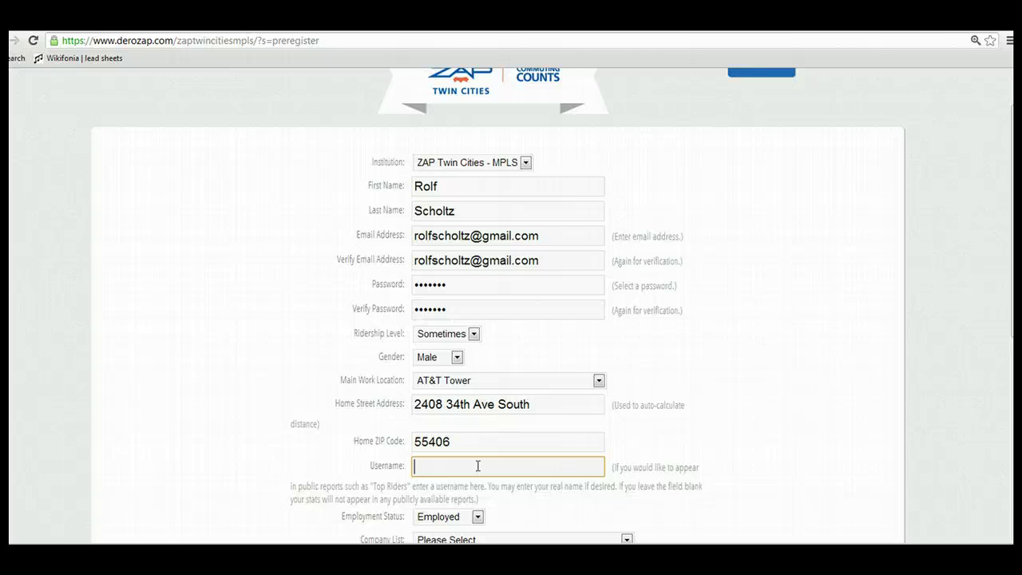
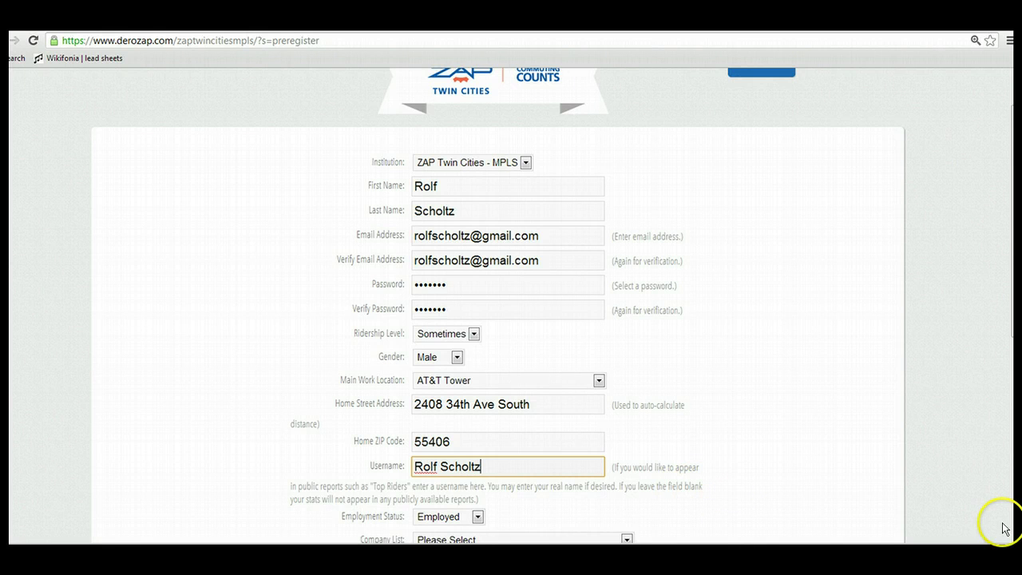
pyautogui.scroll(-3, 511, 319)
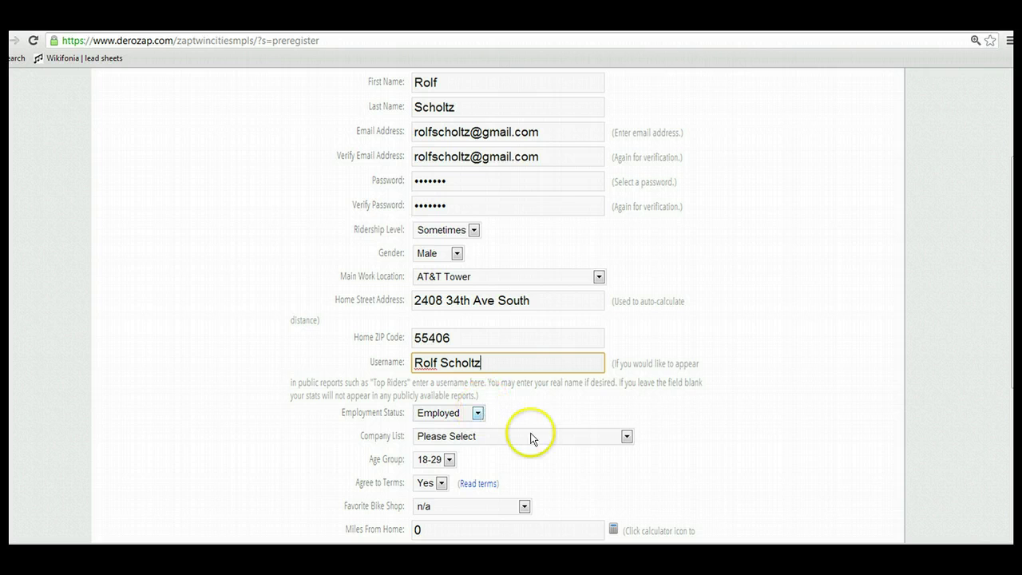
# Choose Walsh Bishop Associates as the company and 30-49 as the age group
pyautogui.click(625, 434)
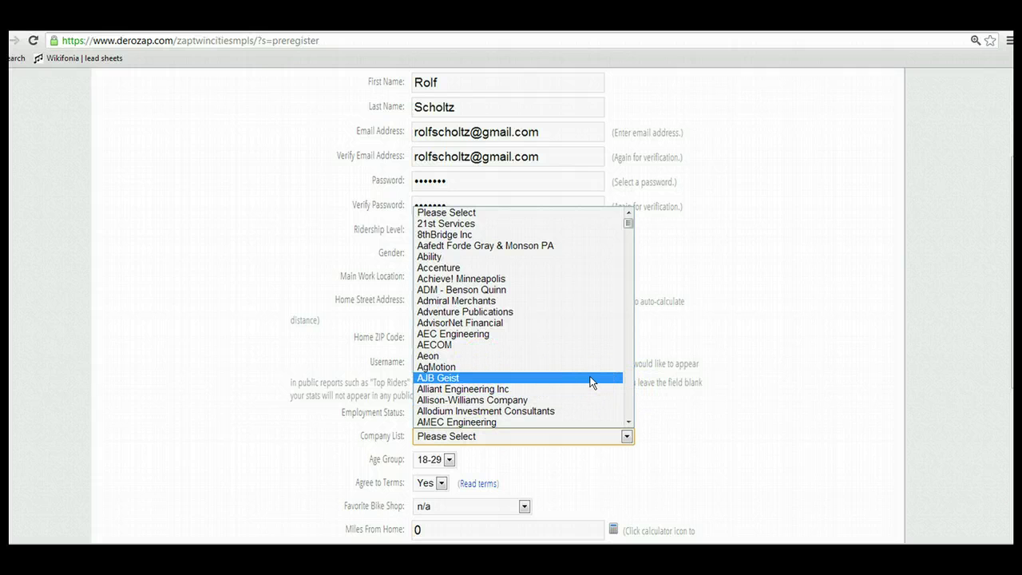
pyautogui.write('wells')
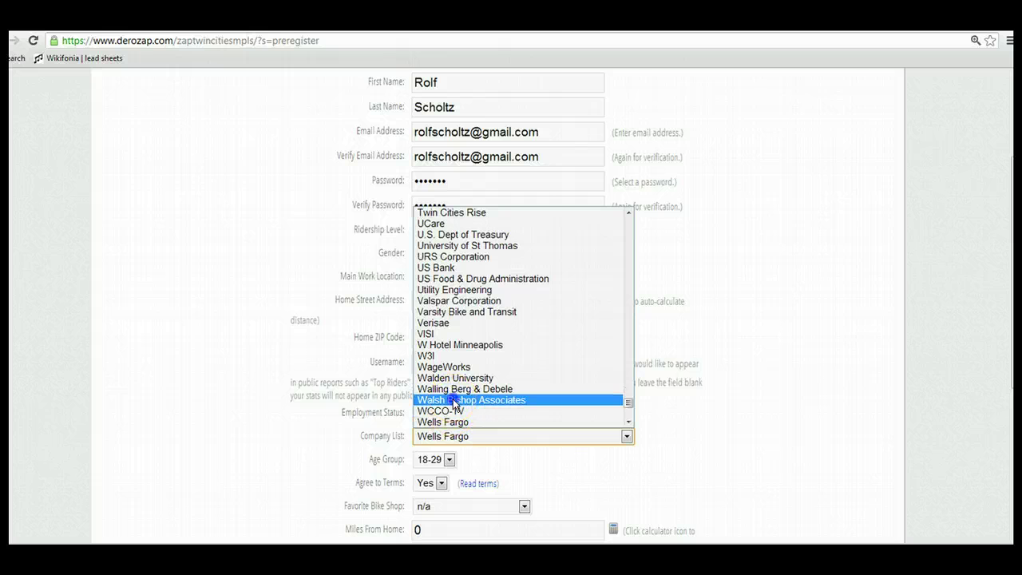
pyautogui.click(454, 400)
pyautogui.click(449, 459)
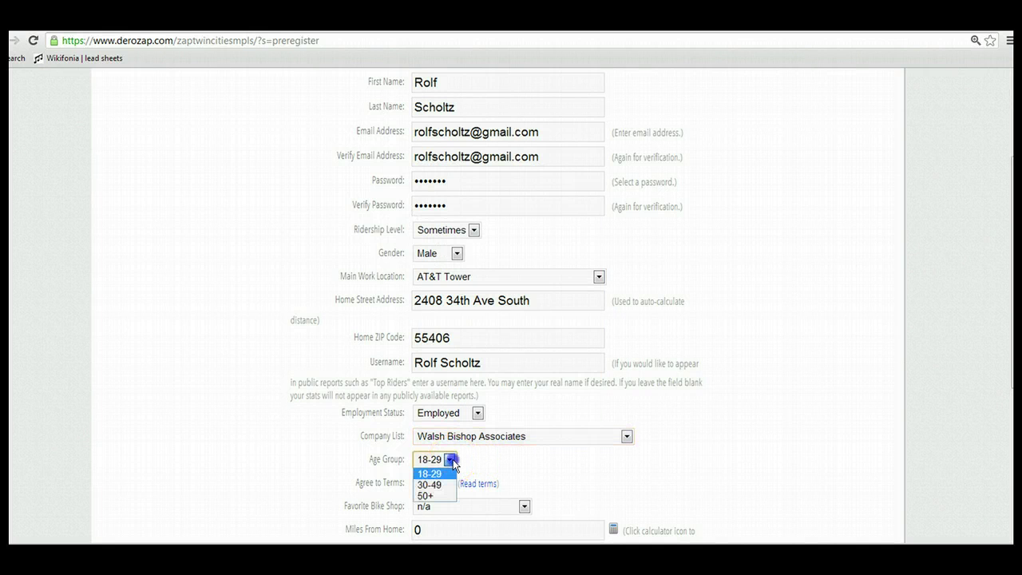
pyautogui.click(432, 484)
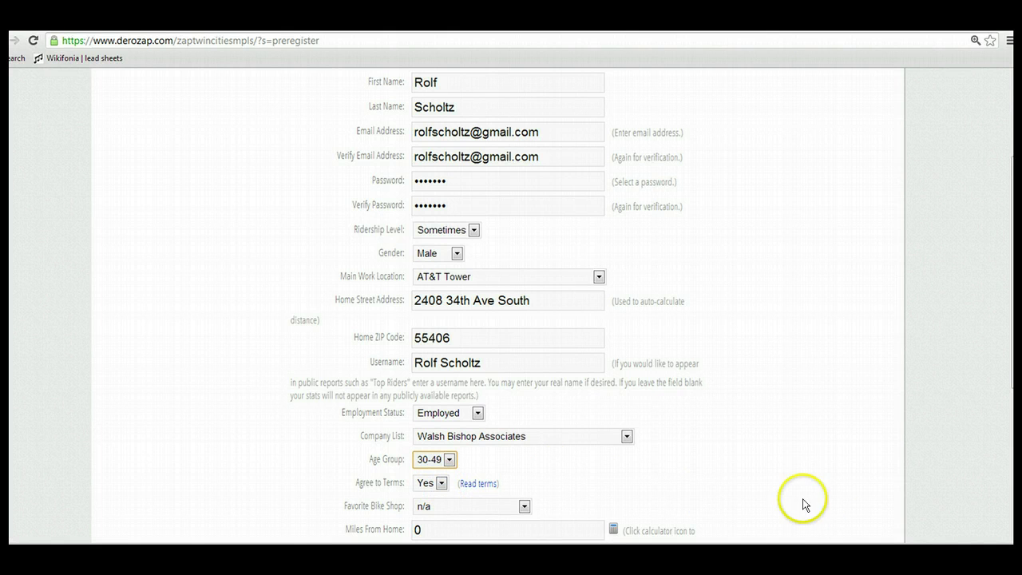
pyautogui.scroll(-3, 707, 436)
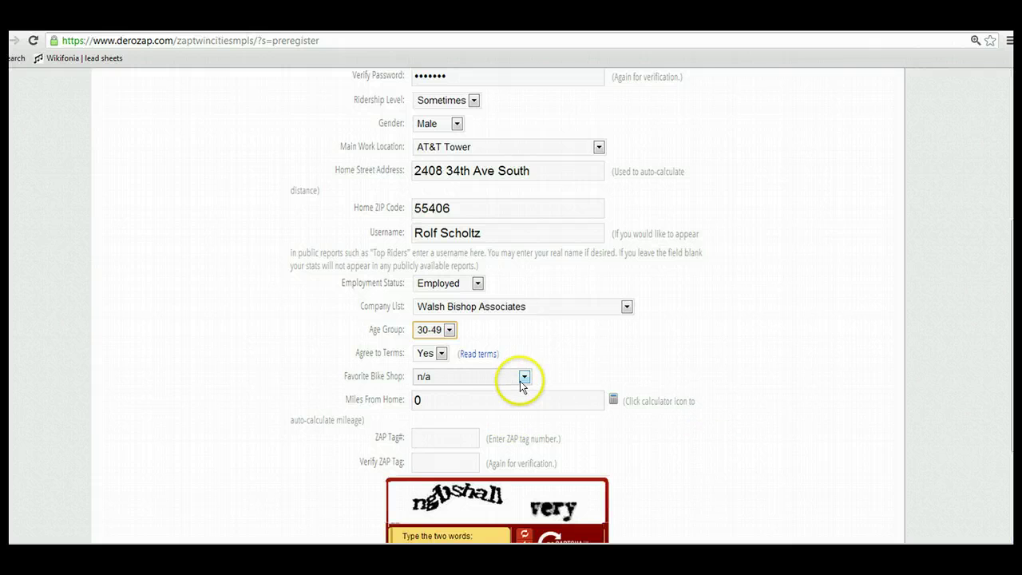
# Pick Lowertown as favourite bike shop, auto-calculate 3.4 miles, and enter the ZAP tag
pyautogui.click(524, 377)
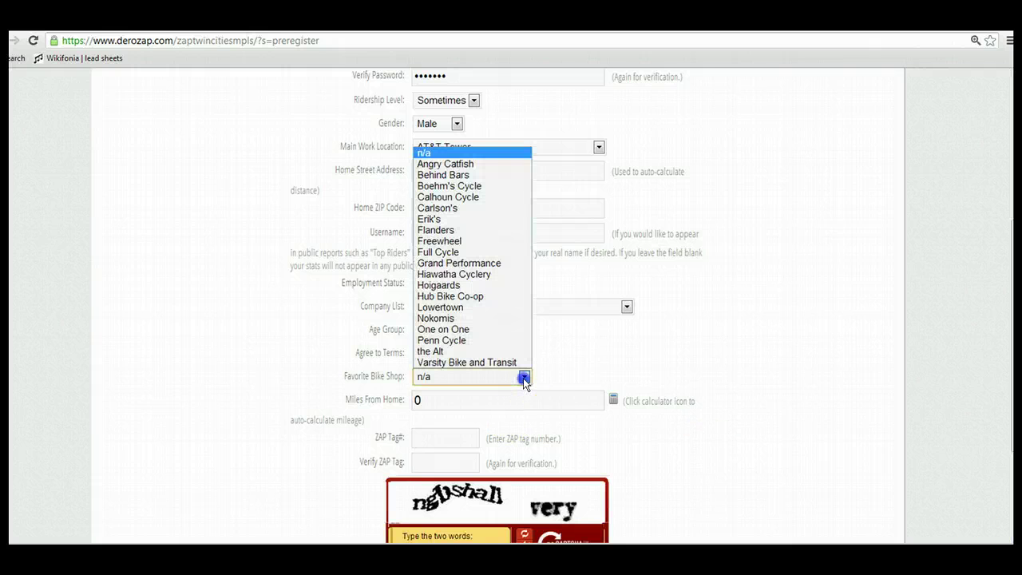
pyautogui.click(461, 309)
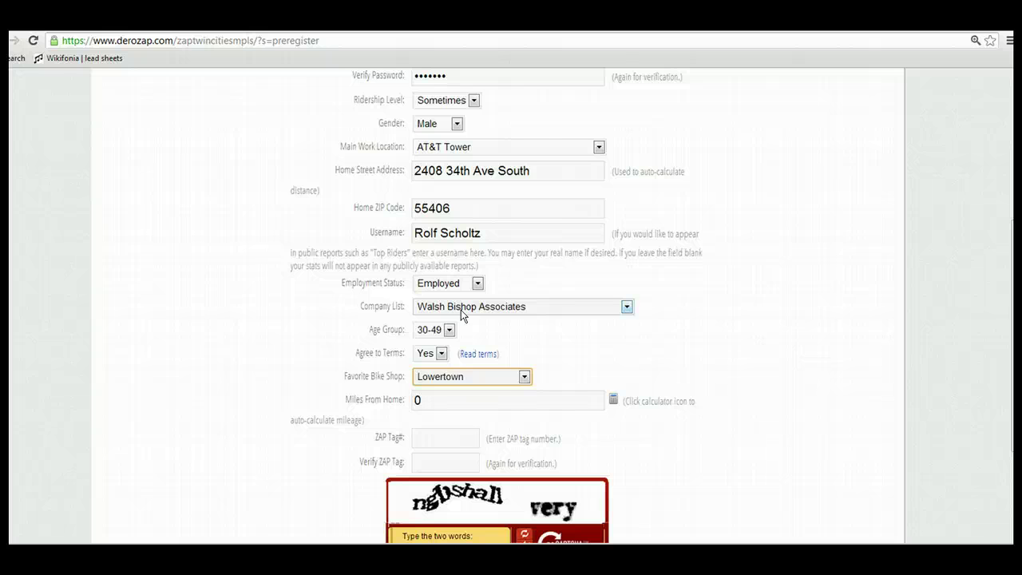
pyautogui.click(613, 399)
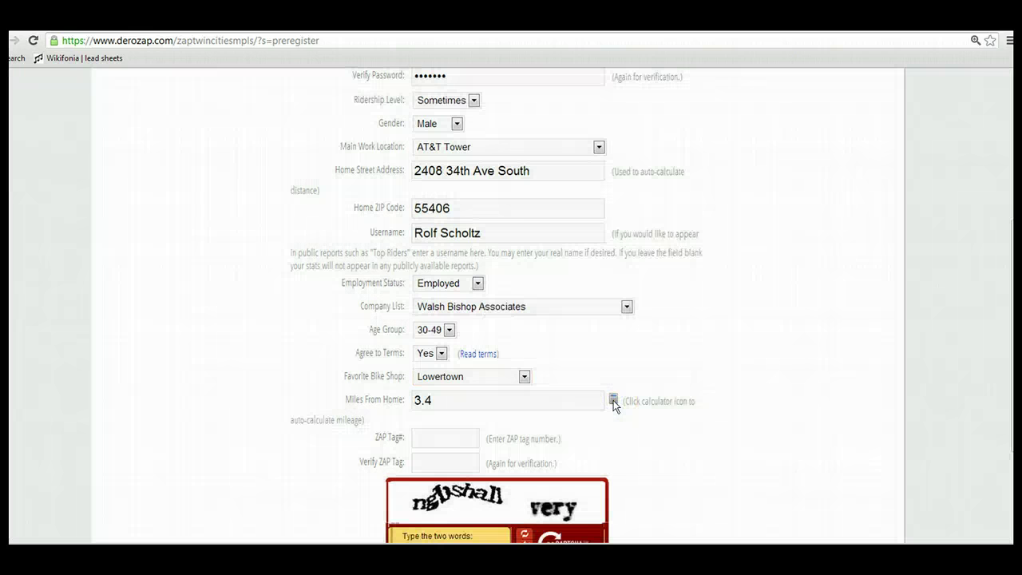
pyautogui.click(436, 440)
pyautogui.write('06639')
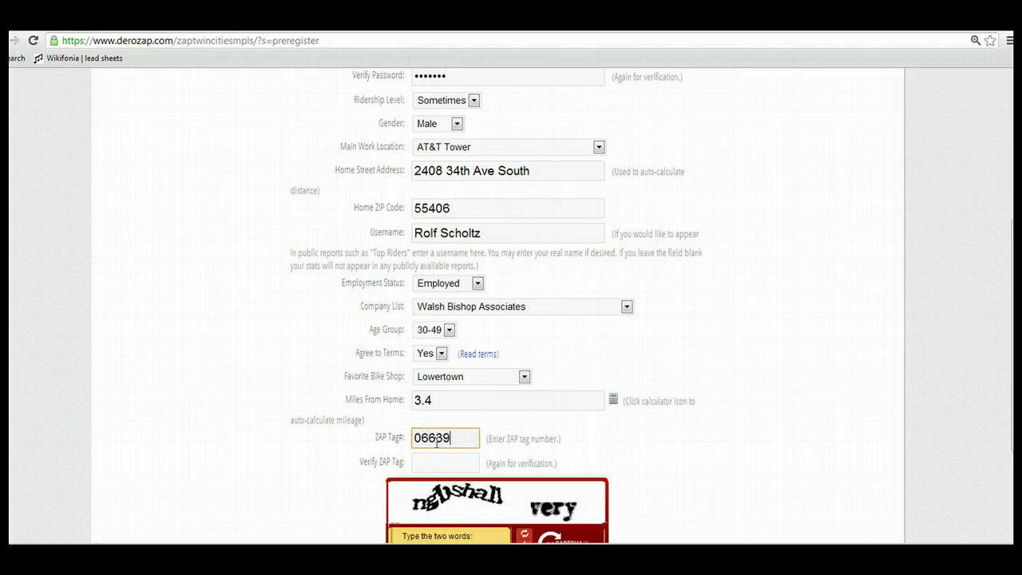
pyautogui.click(436, 456)
pyautogui.write('06639')
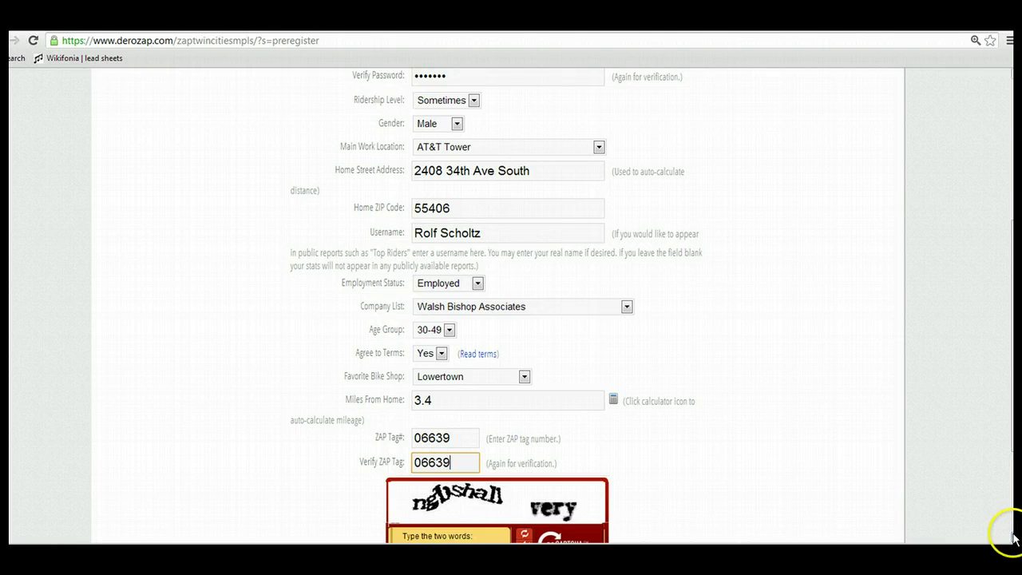
pyautogui.scroll(-3, 1013, 538)
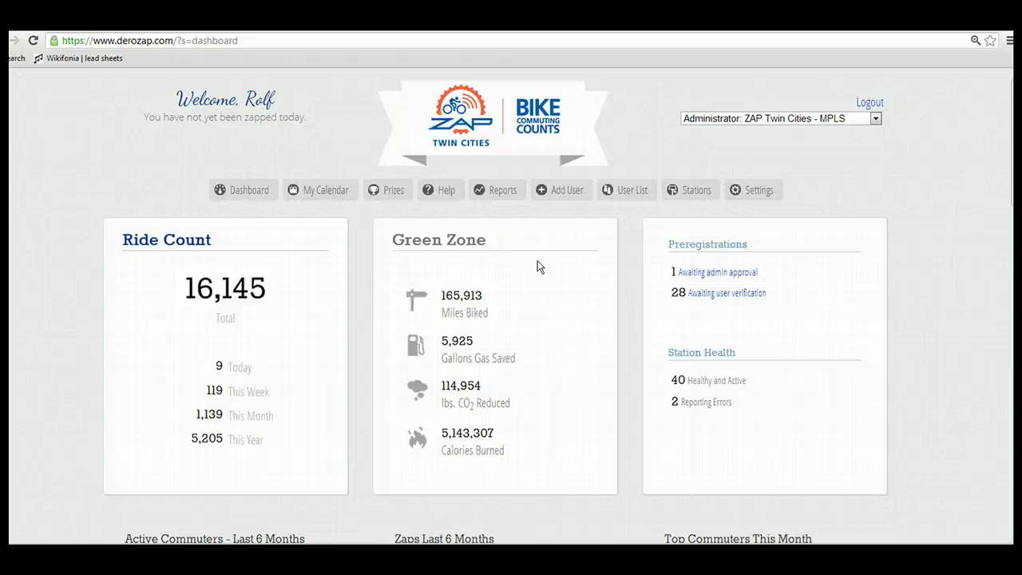
# List the one preregistration awaiting admin approval
pyautogui.click(716, 273)
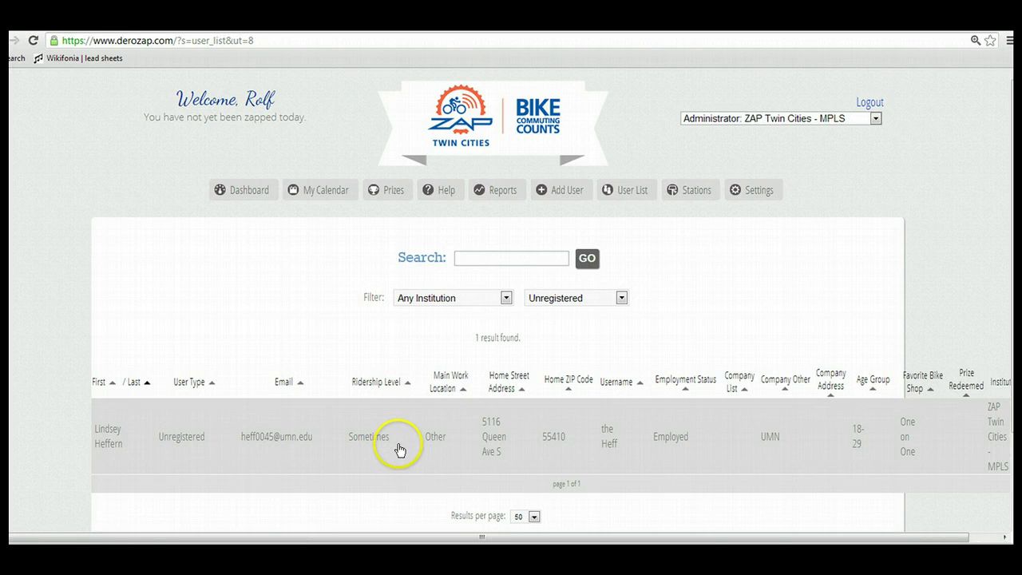
pyautogui.click(1004, 538)
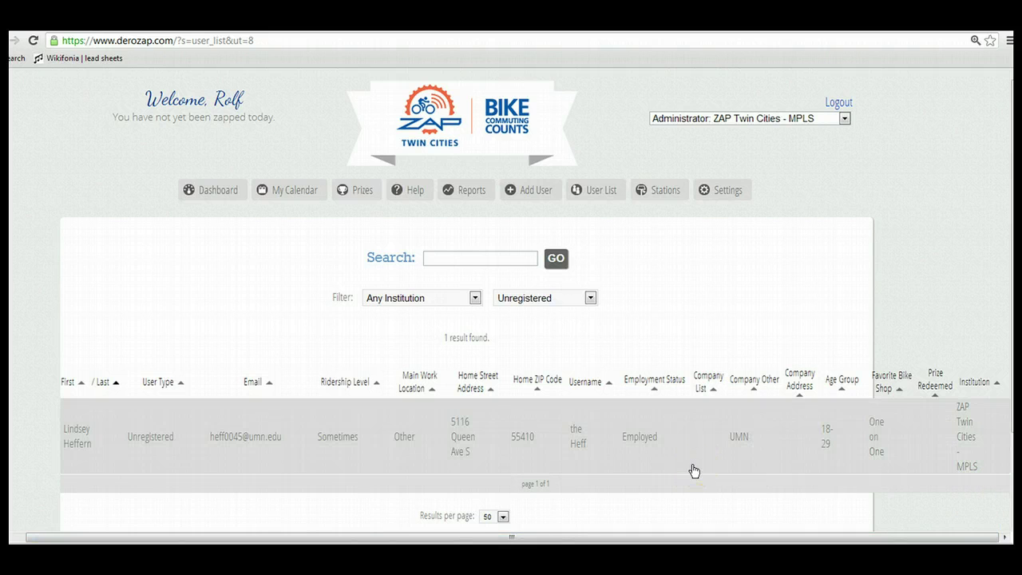
pyautogui.click(479, 434)
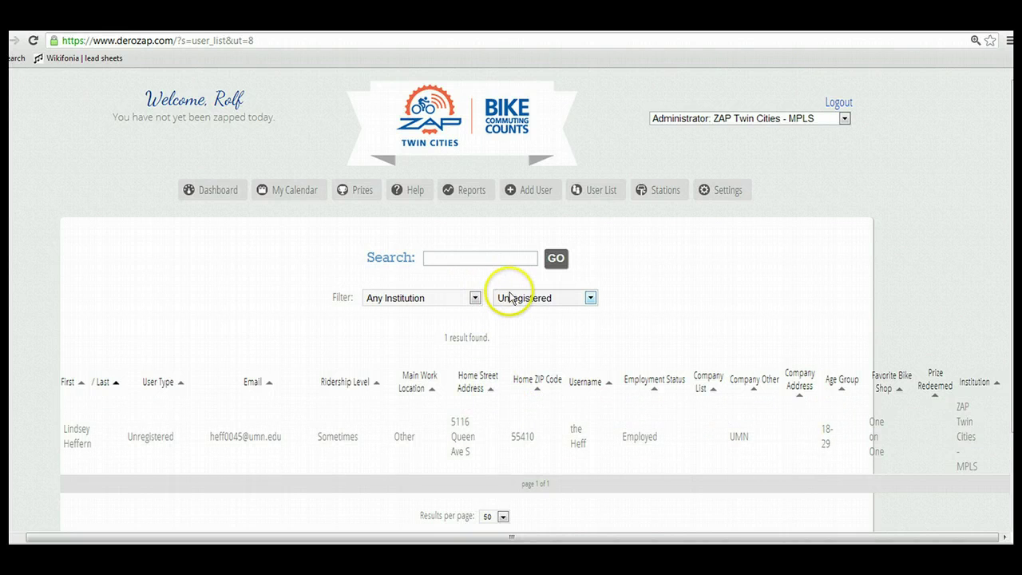
# Filter the user list to Commuter to show all 586 commuters, then leave for Google
pyautogui.click(590, 300)
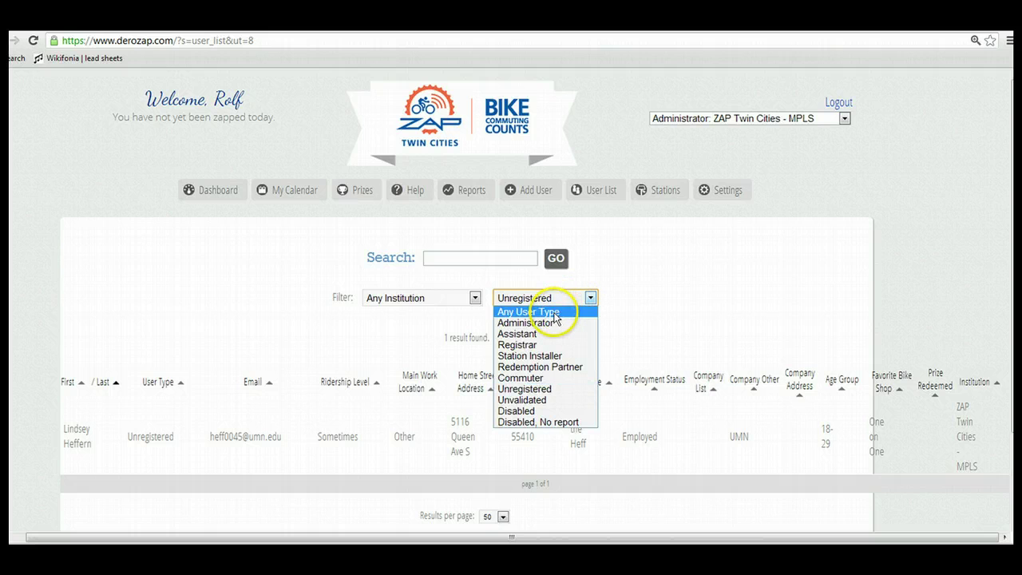
pyautogui.click(526, 379)
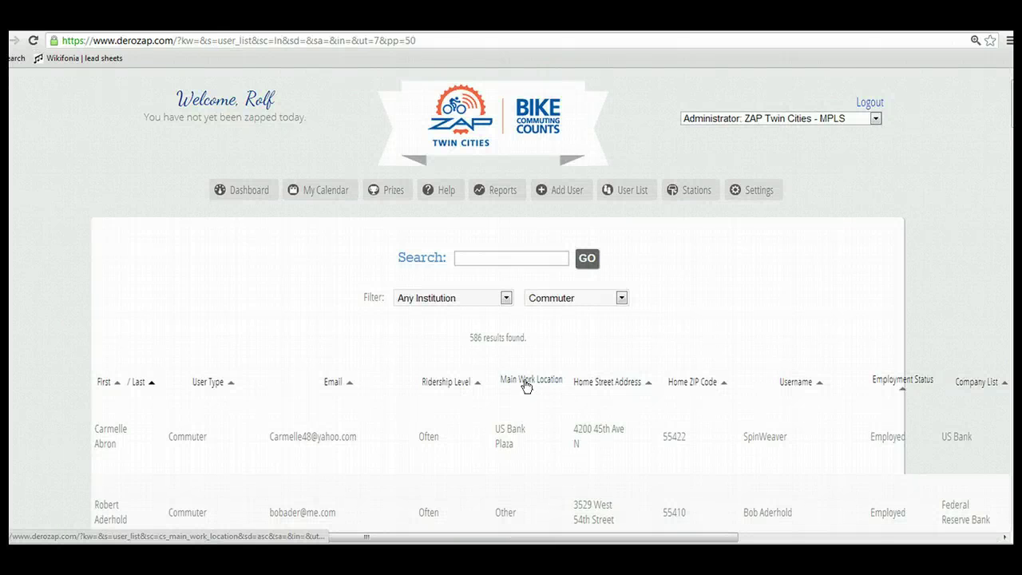
pyautogui.click(583, 343)
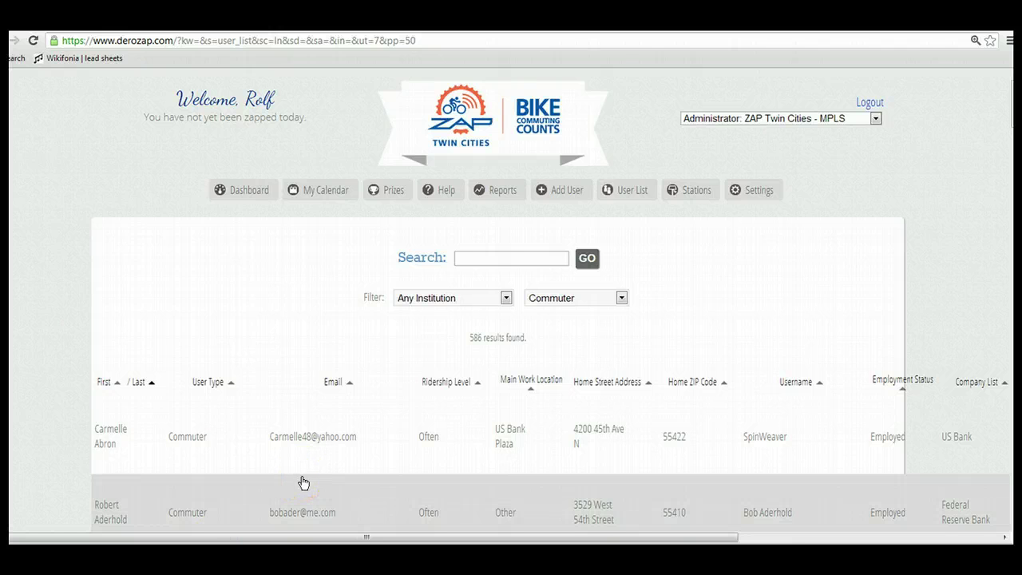
pyautogui.click(132, 523)
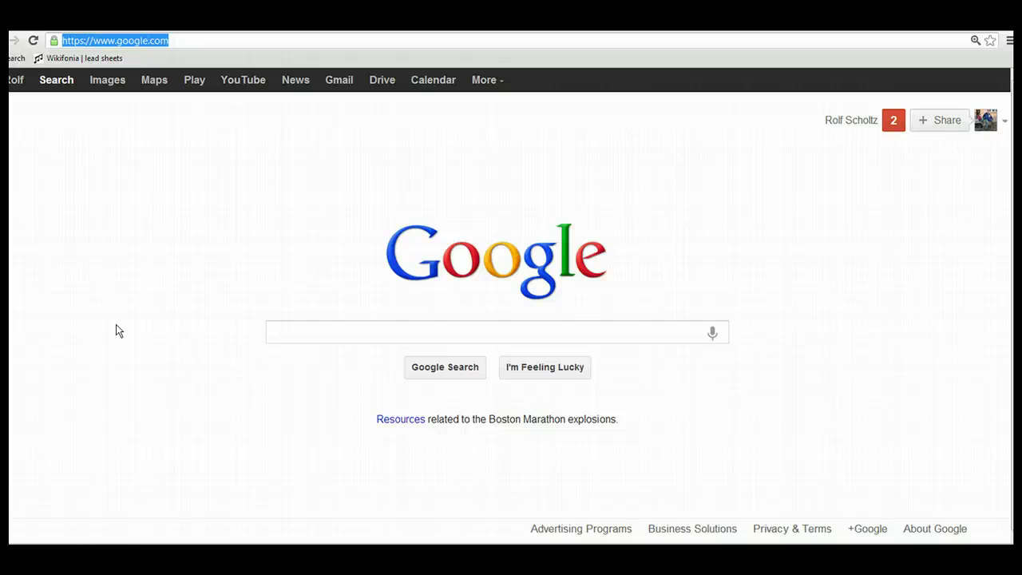
# Return to the ZAP Twin Cities home page by entering the zap address in Chrome
pyautogui.click(130, 63)
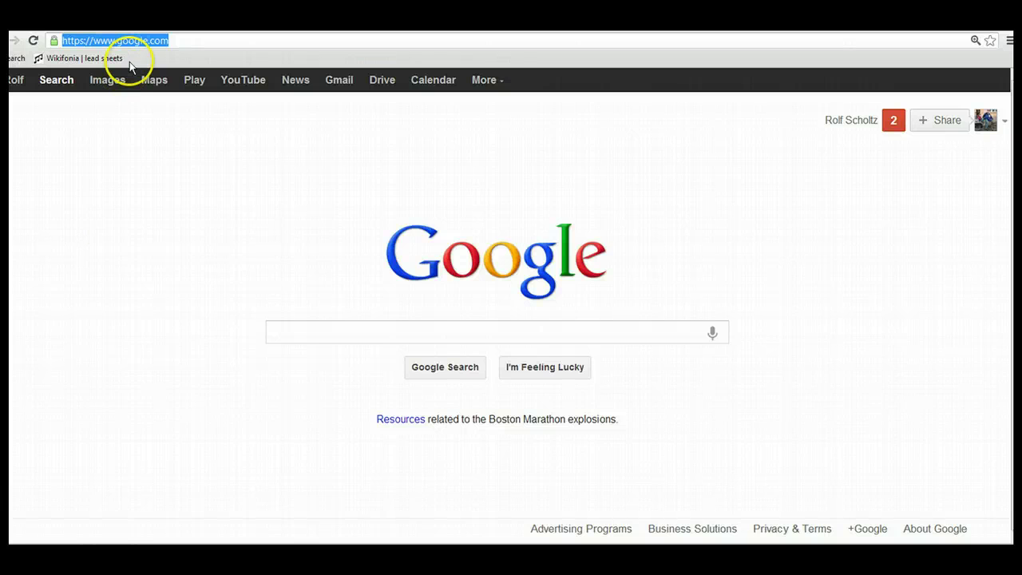
pyautogui.write('www.')
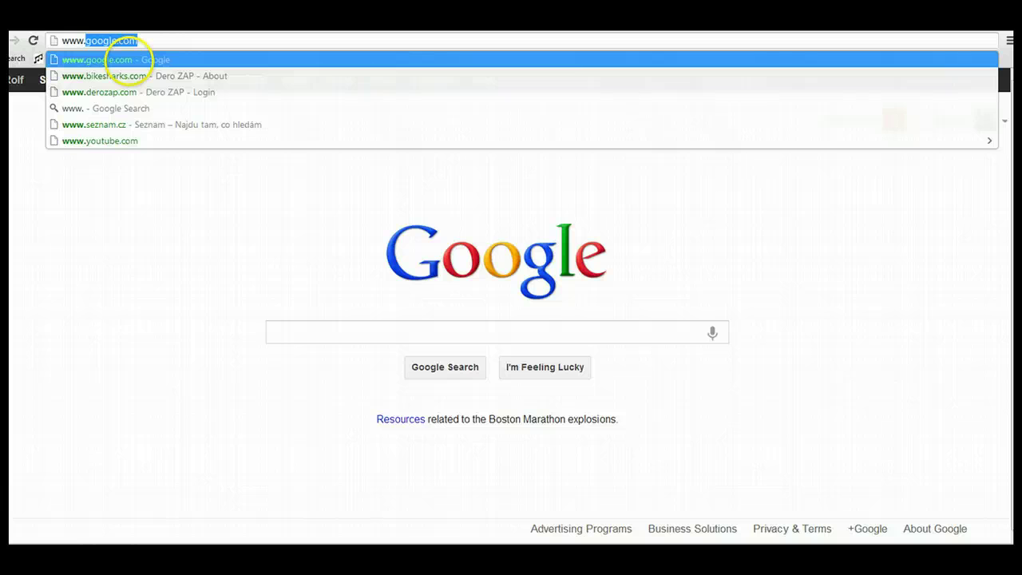
pyautogui.write('de')
pyautogui.press('BackSpace')
pyautogui.press('BackSpace')
pyautogui.press('BackSpace')
pyautogui.write('t')
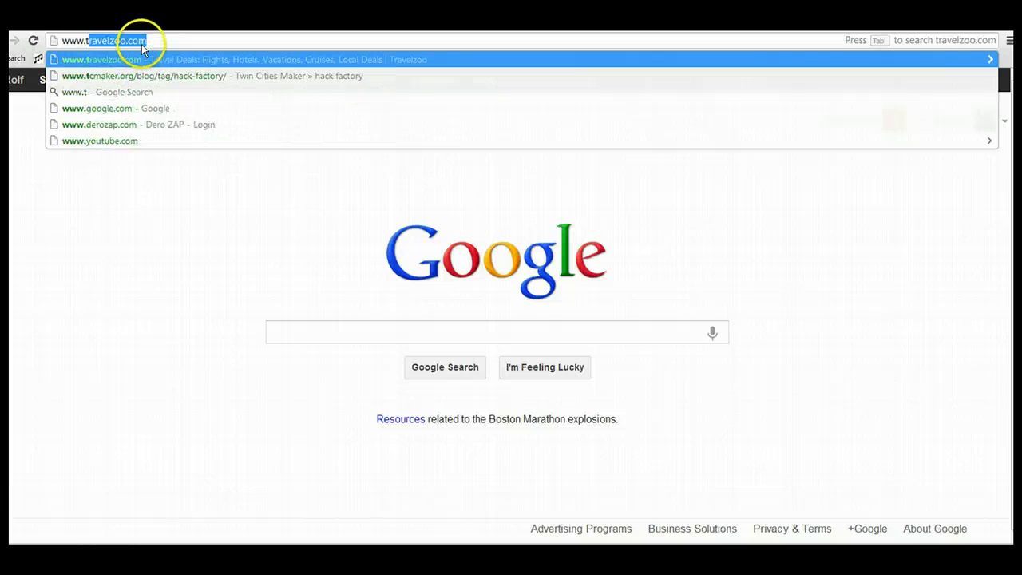
pyautogui.write('w')
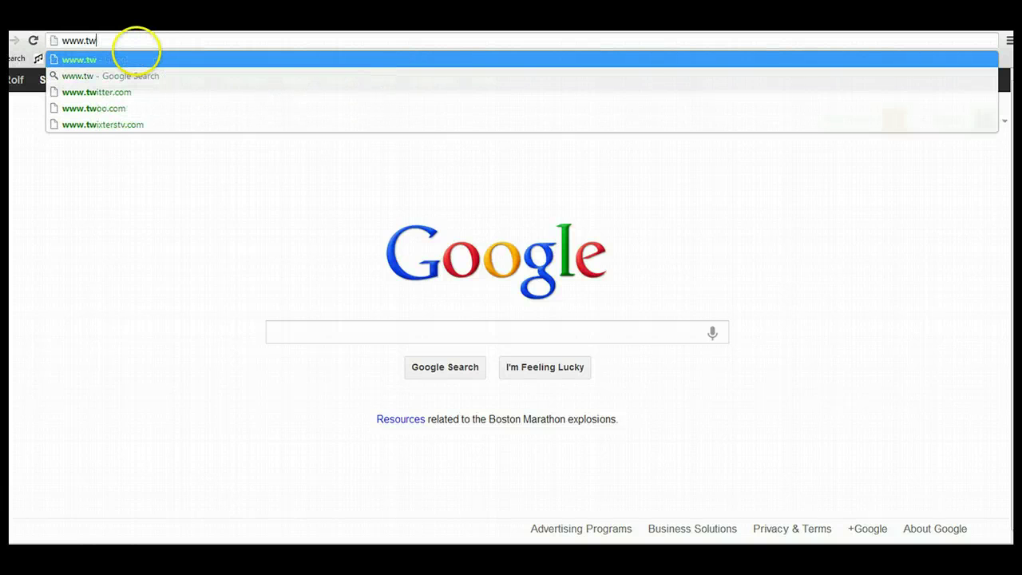
pyautogui.press('BackSpace')
pyautogui.press('BackSpace')
pyautogui.write('zap')
pyautogui.press('Return')
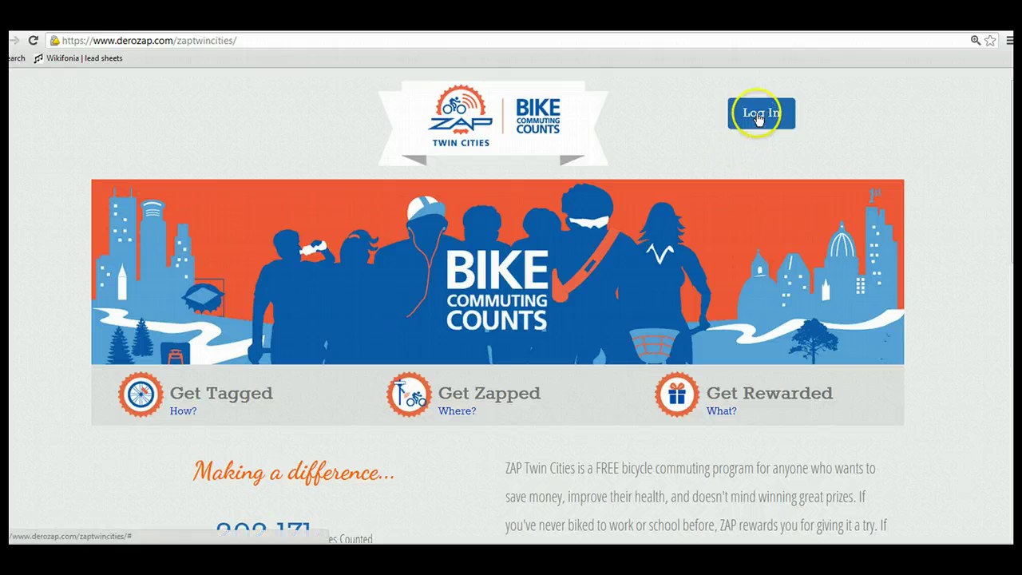
# Log in to ZAP Twin Cities with the saved account e-mail and password
pyautogui.click(758, 116)
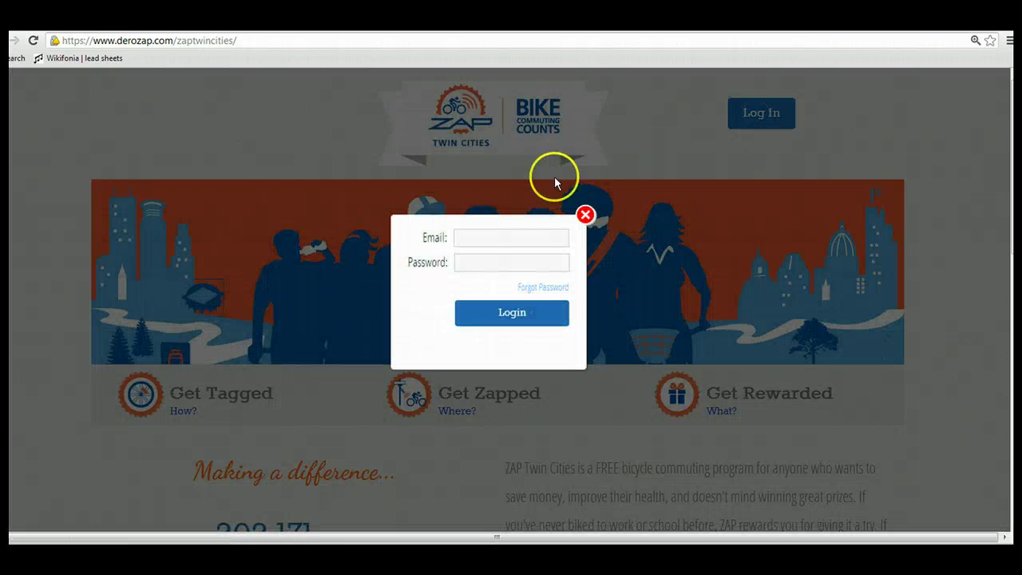
pyautogui.click(483, 235)
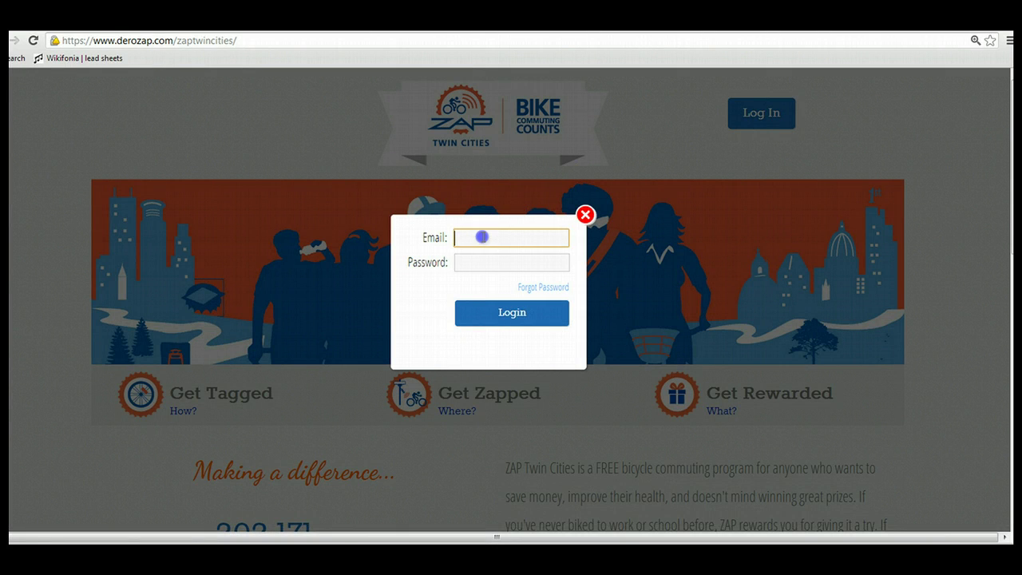
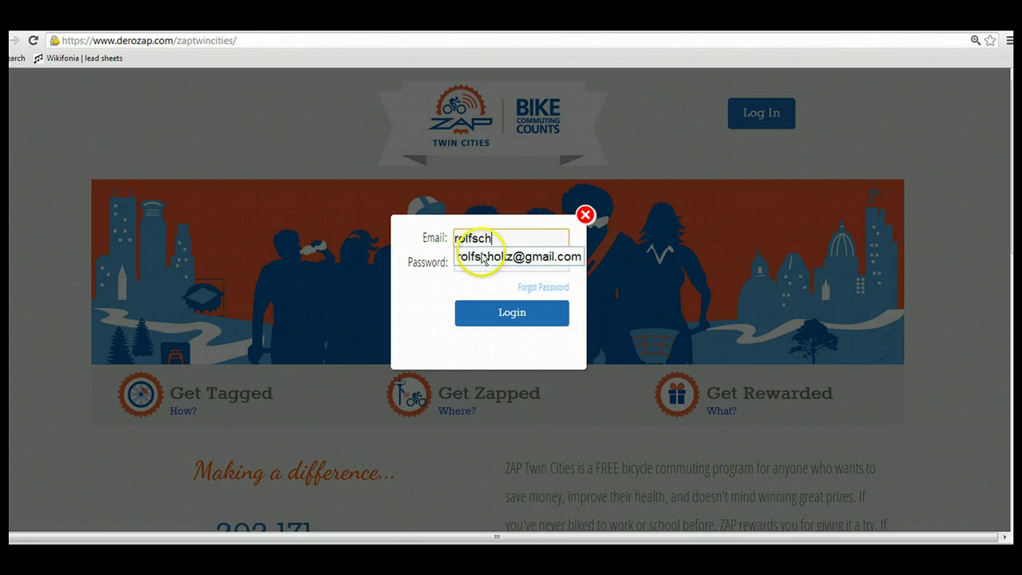
pyautogui.click(482, 256)
pyautogui.click(483, 264)
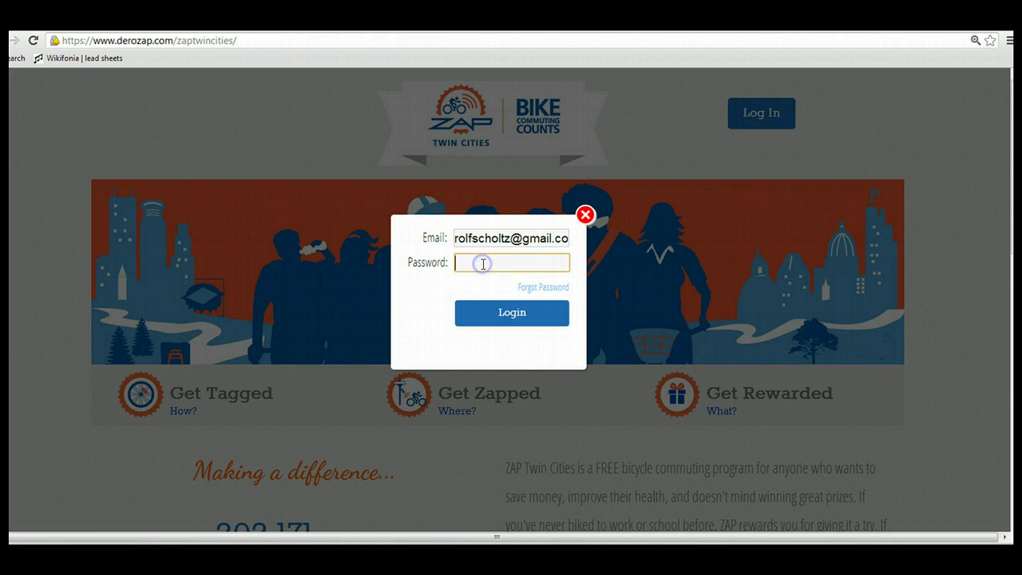
pyautogui.write('******')
pyautogui.click(501, 312)
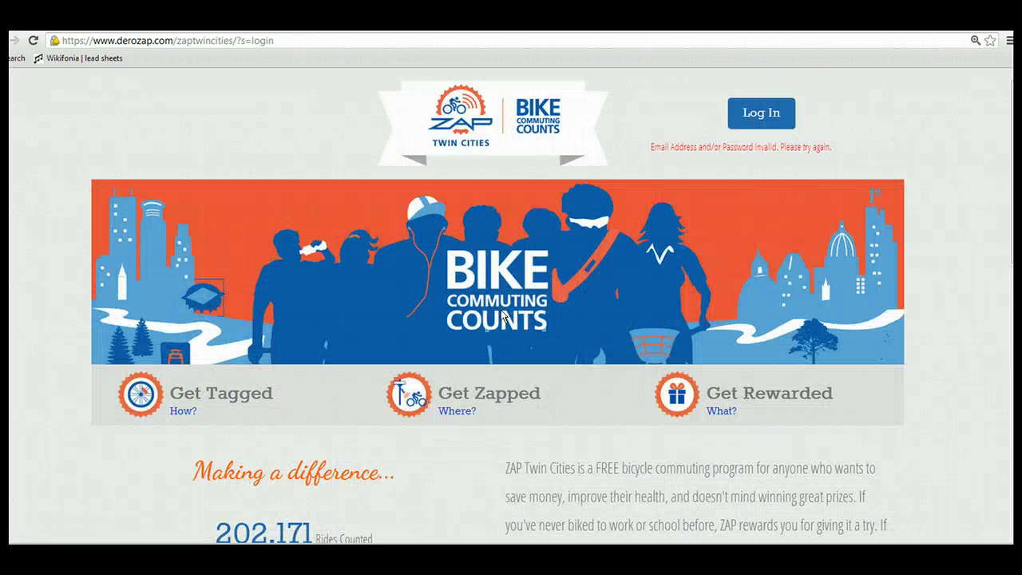
# After the invalid-login error, retype the password and log in to the commuter dashboard
pyautogui.click(775, 116)
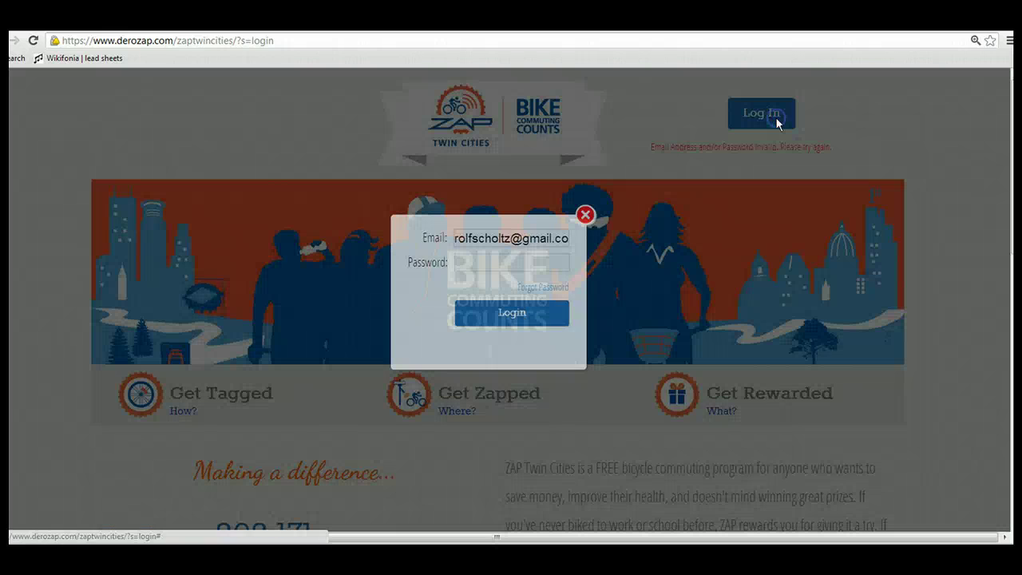
pyautogui.click(519, 258)
pyautogui.write('**')
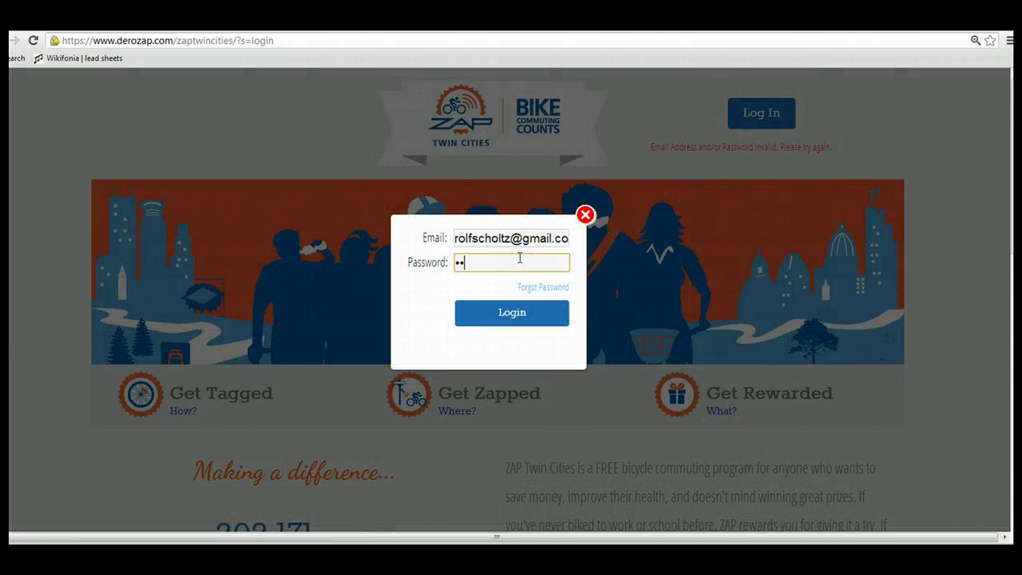
pyautogui.write('****')
pyautogui.click(515, 313)
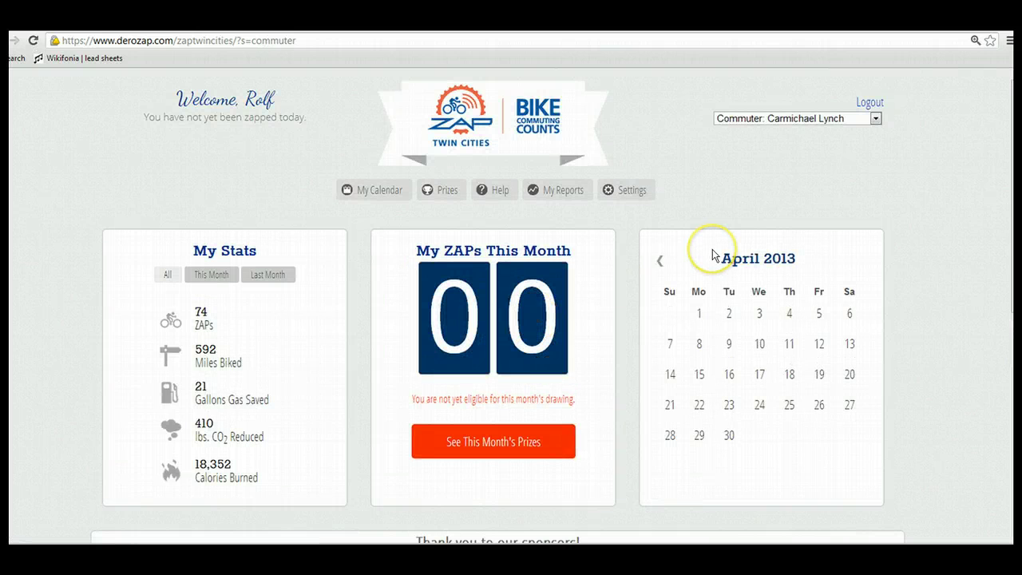
# Move the calendar to March 2013 and My Stats to Last Month, reviewing sponsors and top stations
pyautogui.click(661, 264)
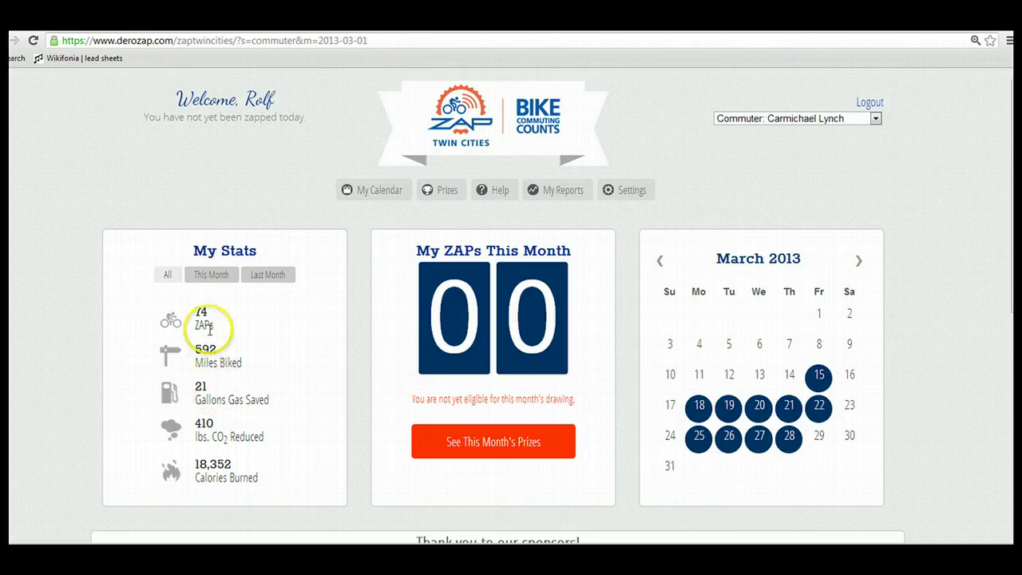
pyautogui.click(213, 285)
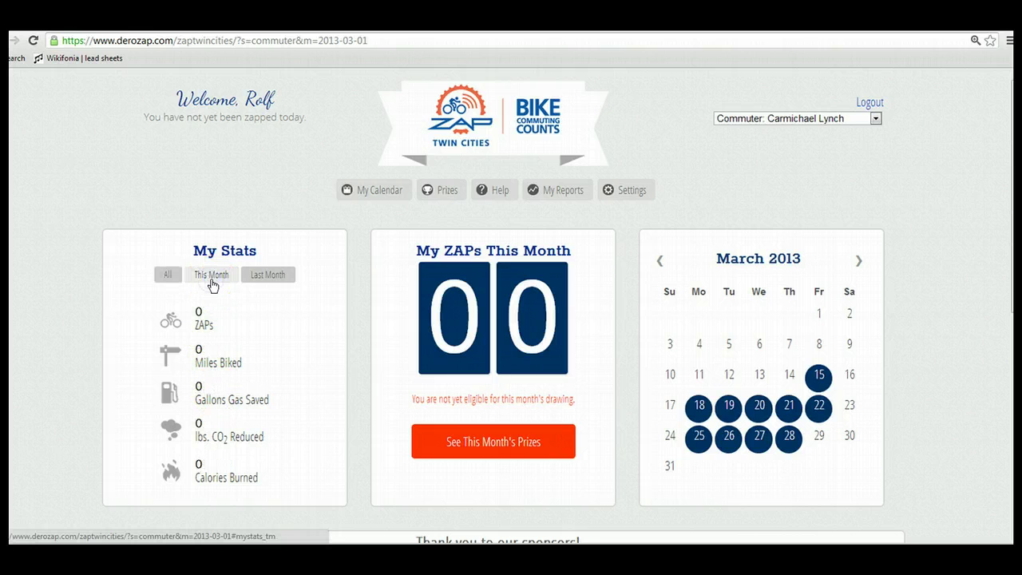
pyautogui.click(265, 276)
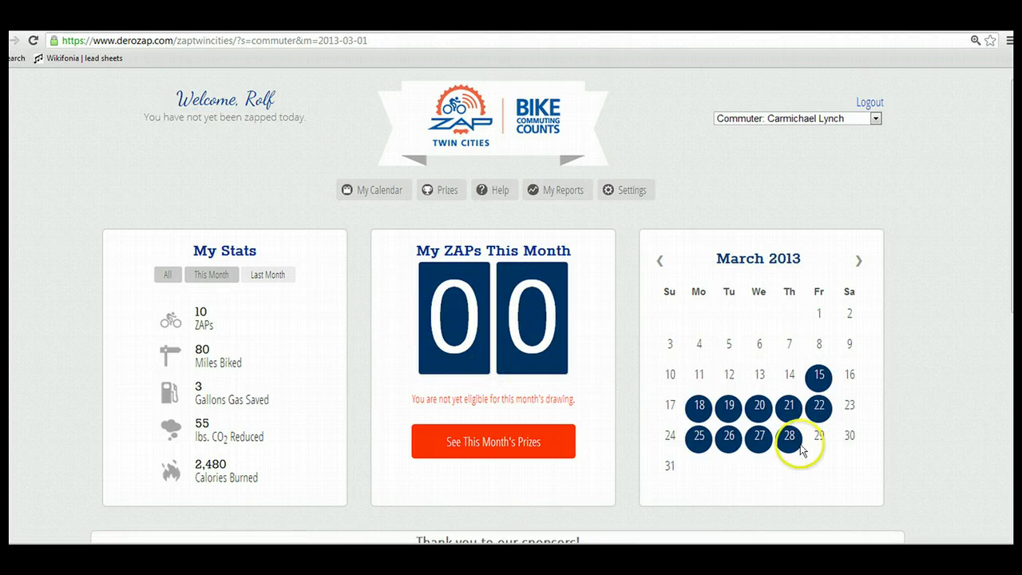
pyautogui.scroll(-3, 727, 368)
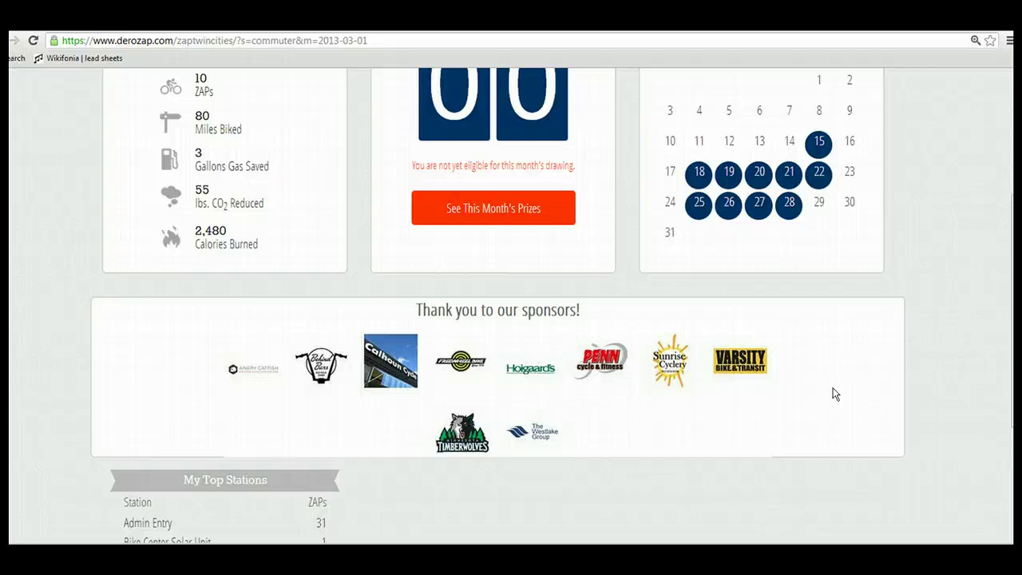
pyautogui.click(830, 390)
pyautogui.scroll(-3, 497, 305)
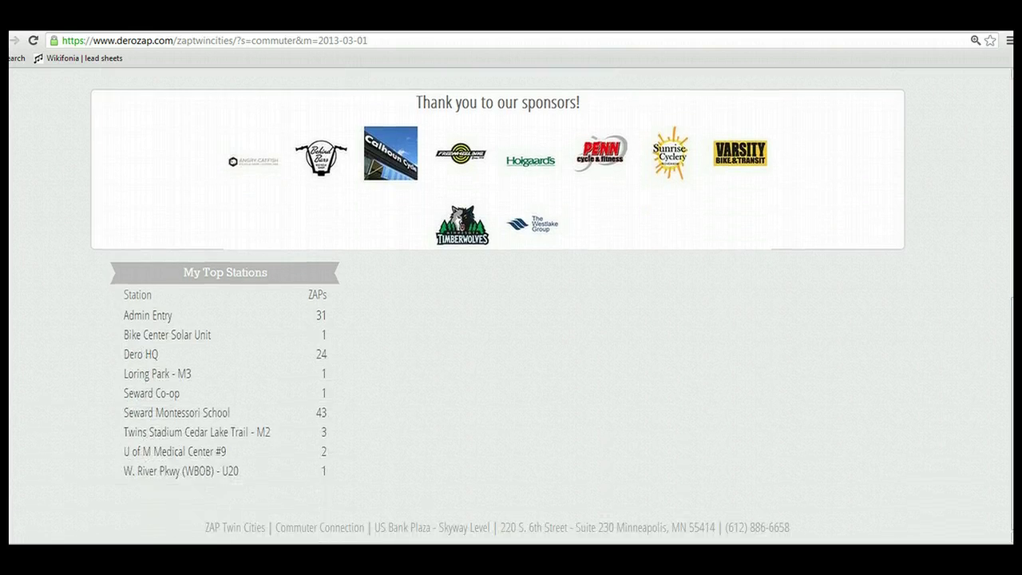
pyautogui.scroll(6, 511, 304)
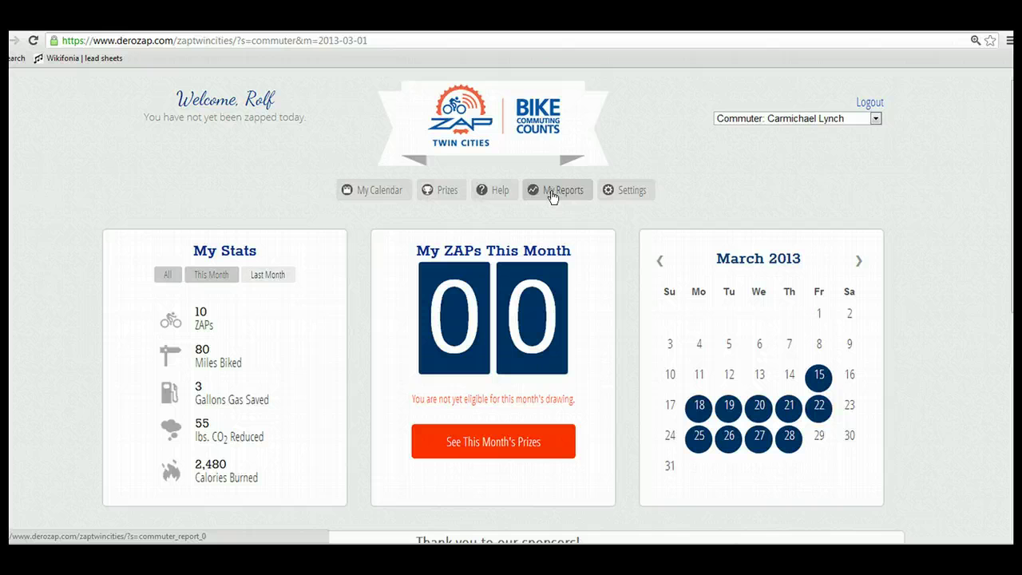
# Switch to the Commuter: ZAP Twin Cities - MPLS account and view its April 2013 stats
pyautogui.click(875, 119)
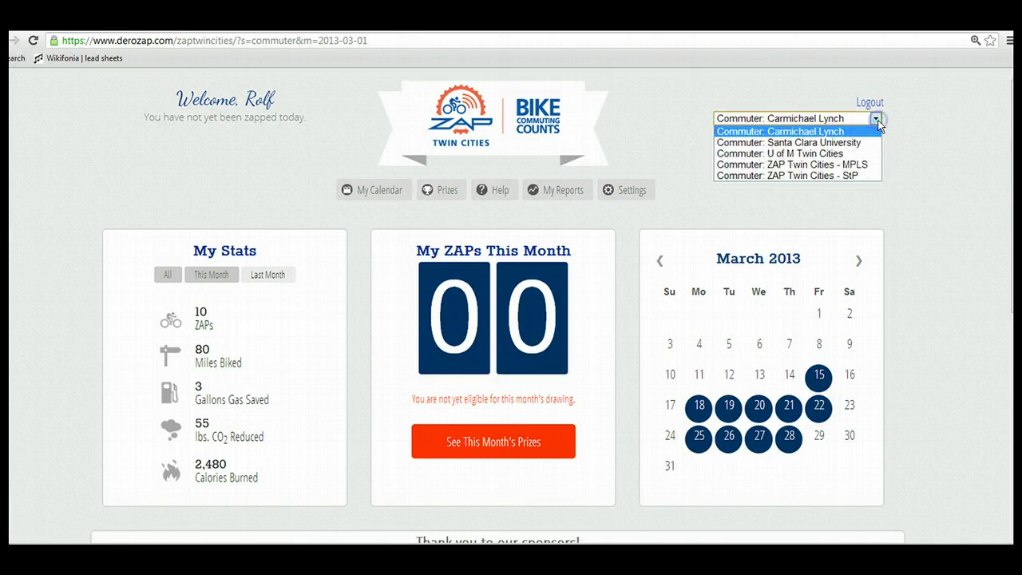
pyautogui.click(841, 166)
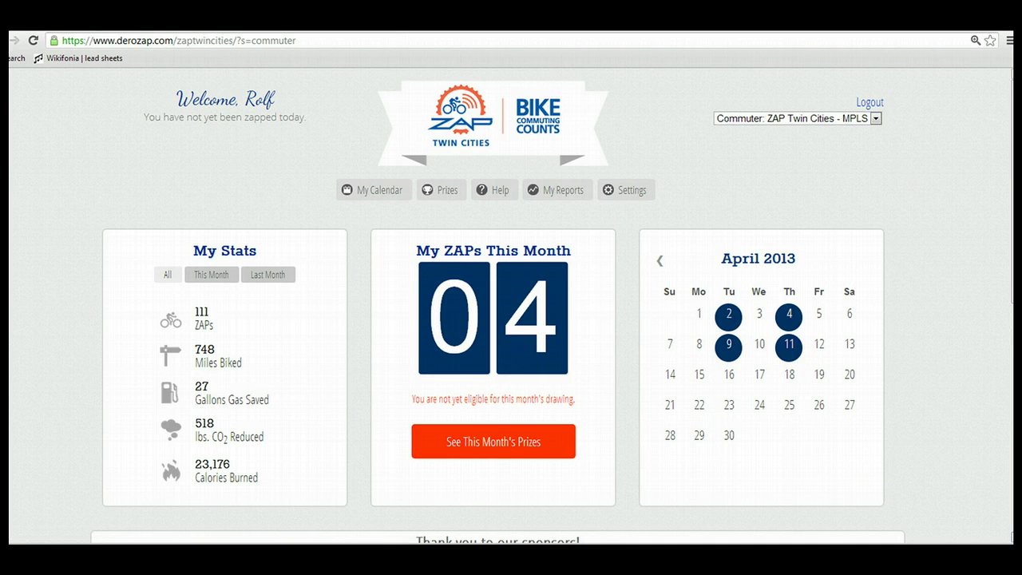
pyautogui.scroll(-1, 498, 303)
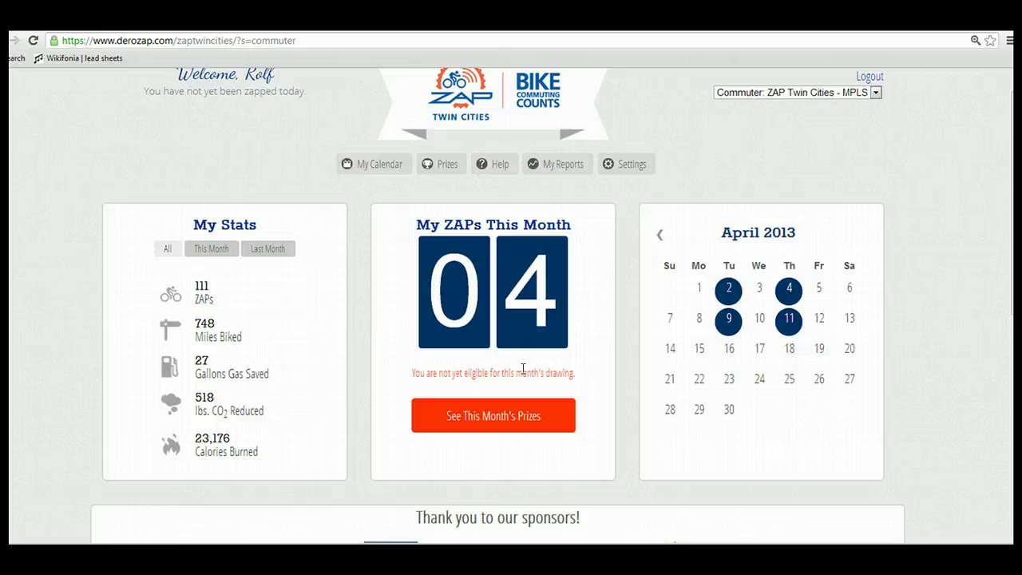
# Check this month's prizes and the station map, then open the My Zaps By Month report for 2008–2013
pyautogui.click(470, 416)
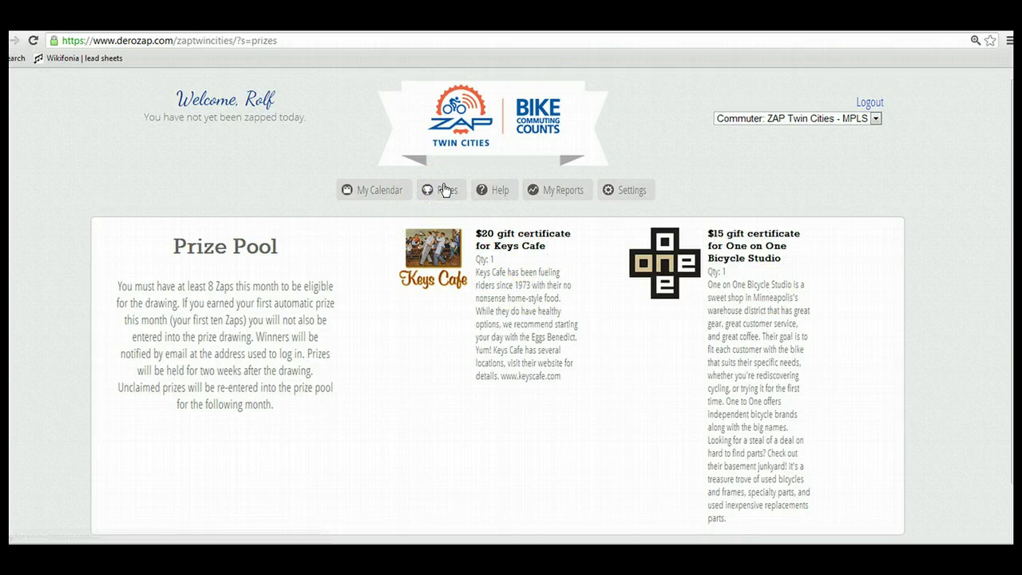
pyautogui.moveTo(511, 196)
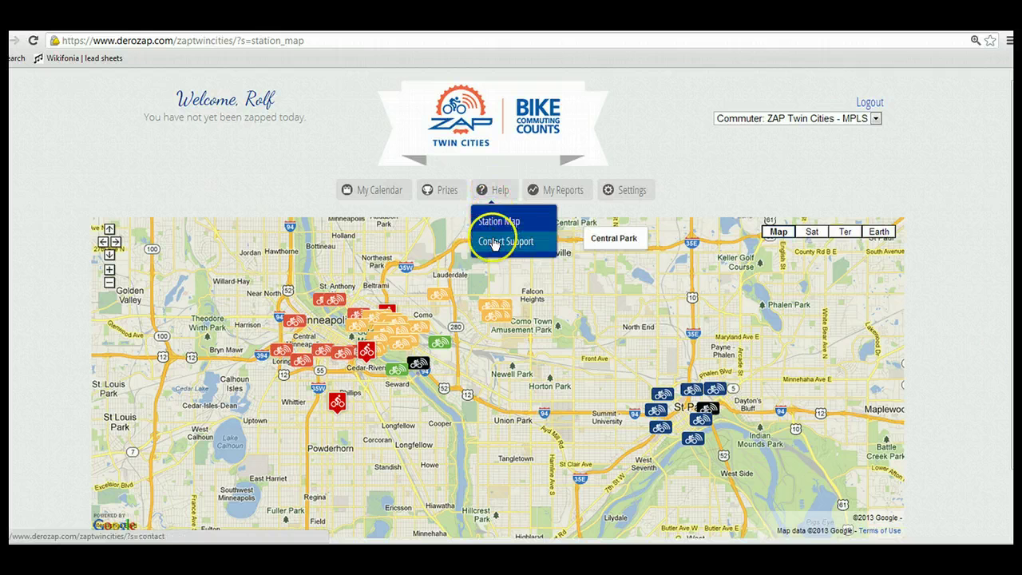
pyautogui.click(562, 193)
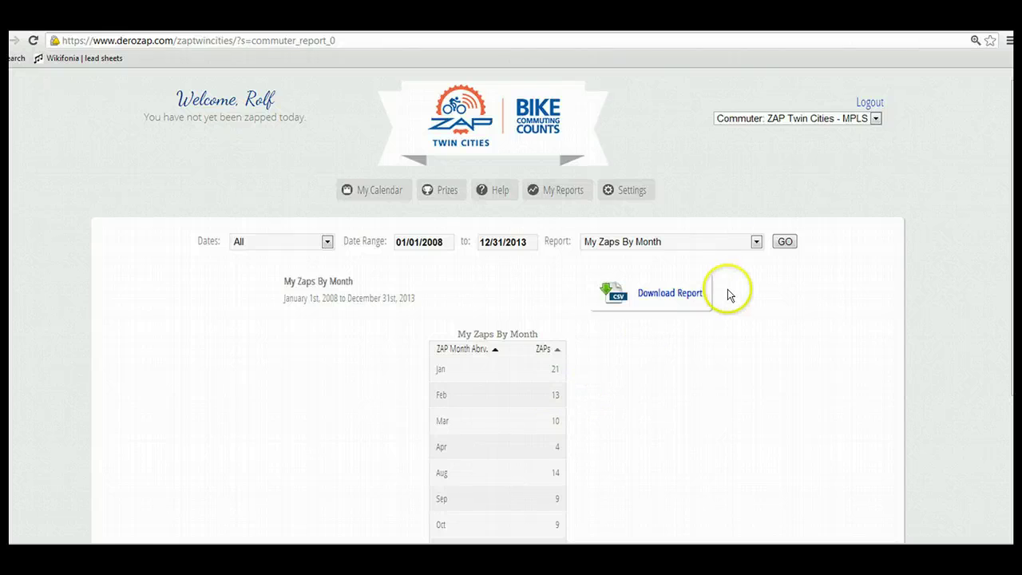
# Show the Commuter Report limited to the last 6 months
pyautogui.click(756, 241)
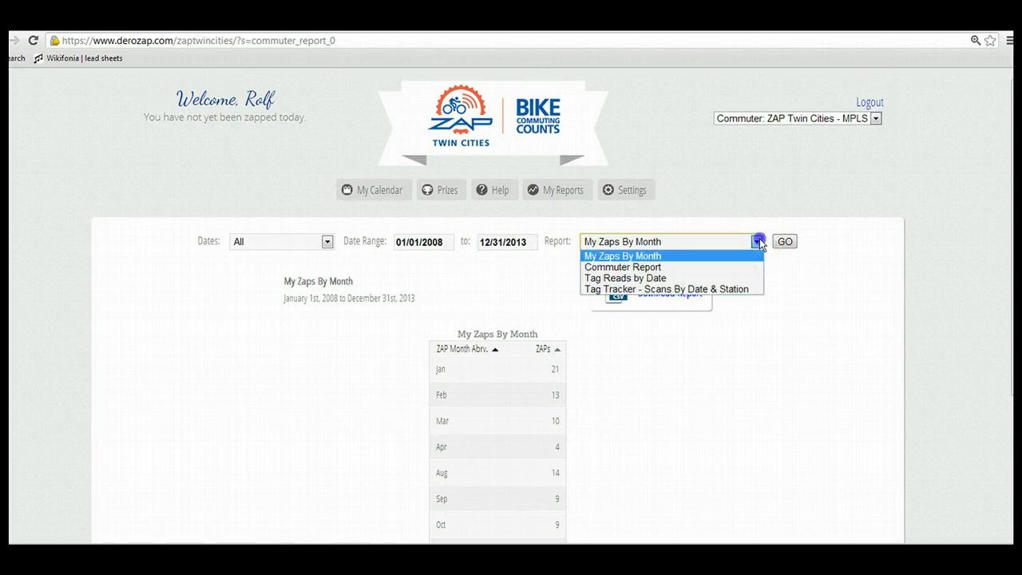
pyautogui.click(639, 267)
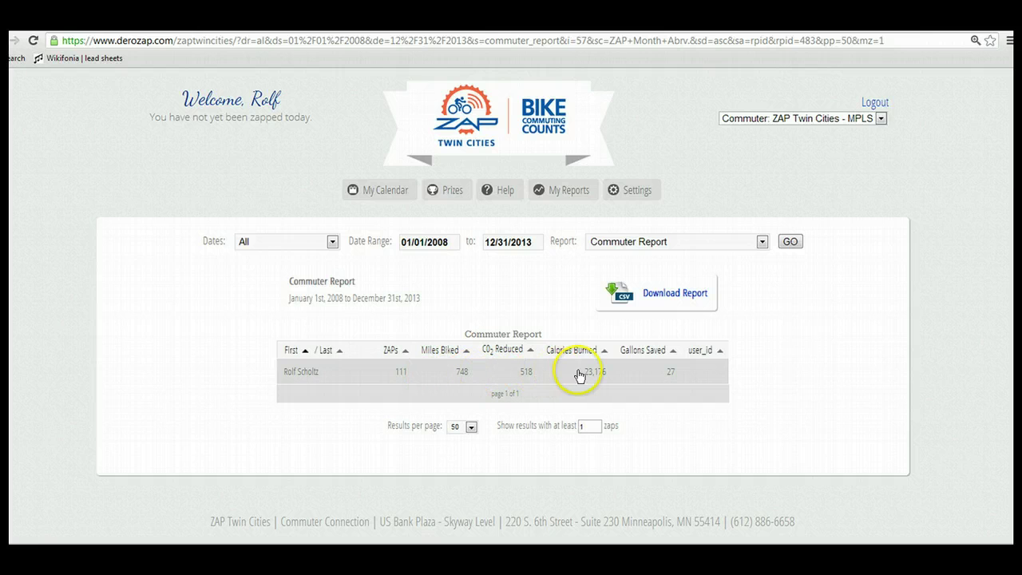
pyautogui.click(331, 242)
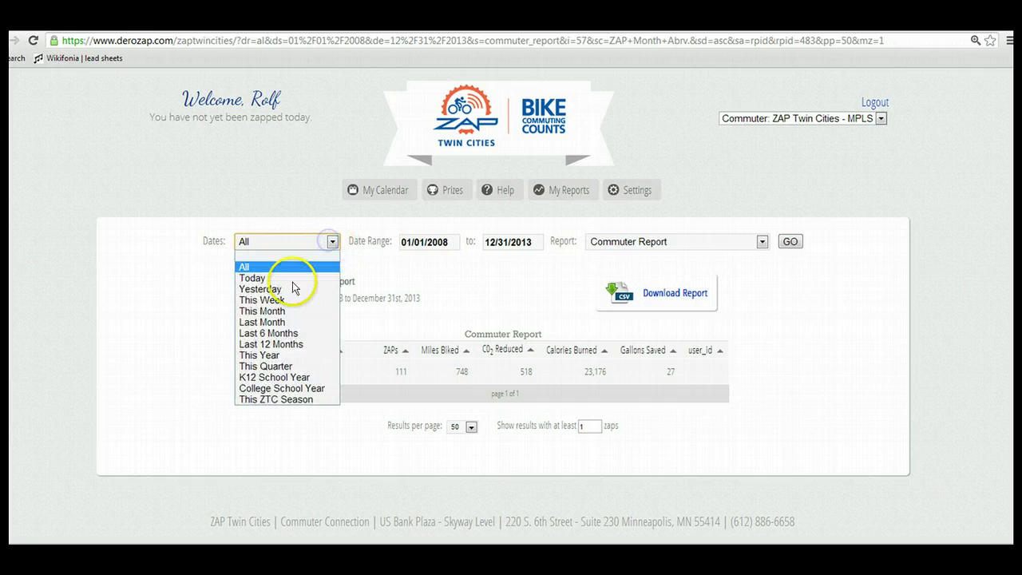
pyautogui.click(269, 333)
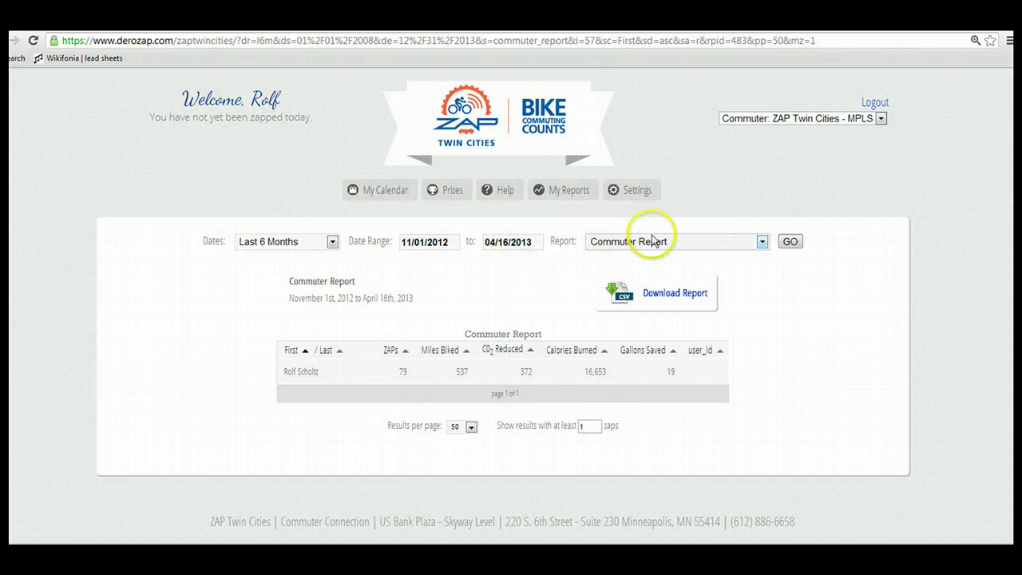
# Switch to the Tag Tracker - Scans By Date & Station report and scroll through it
pyautogui.click(764, 244)
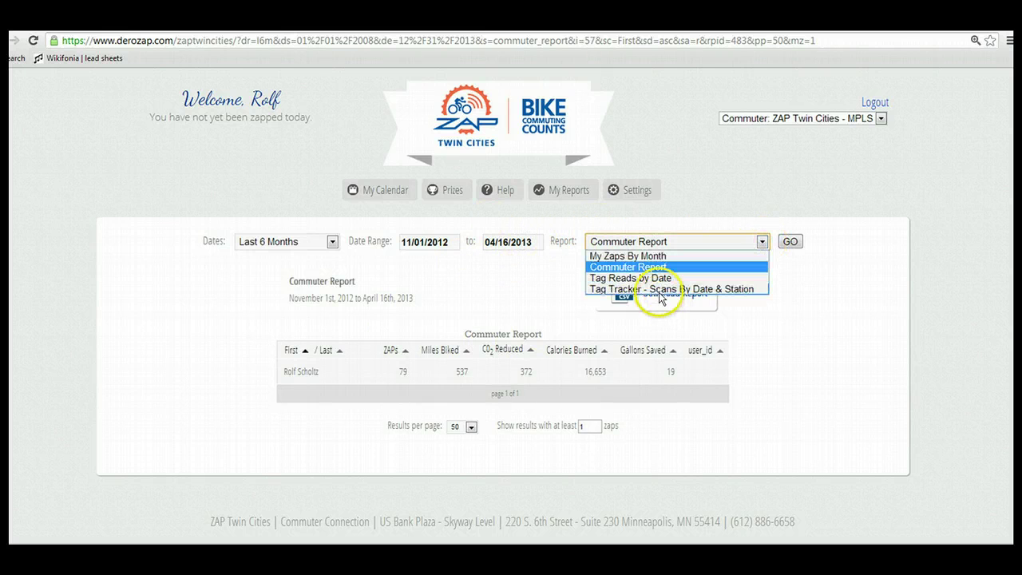
pyautogui.click(660, 290)
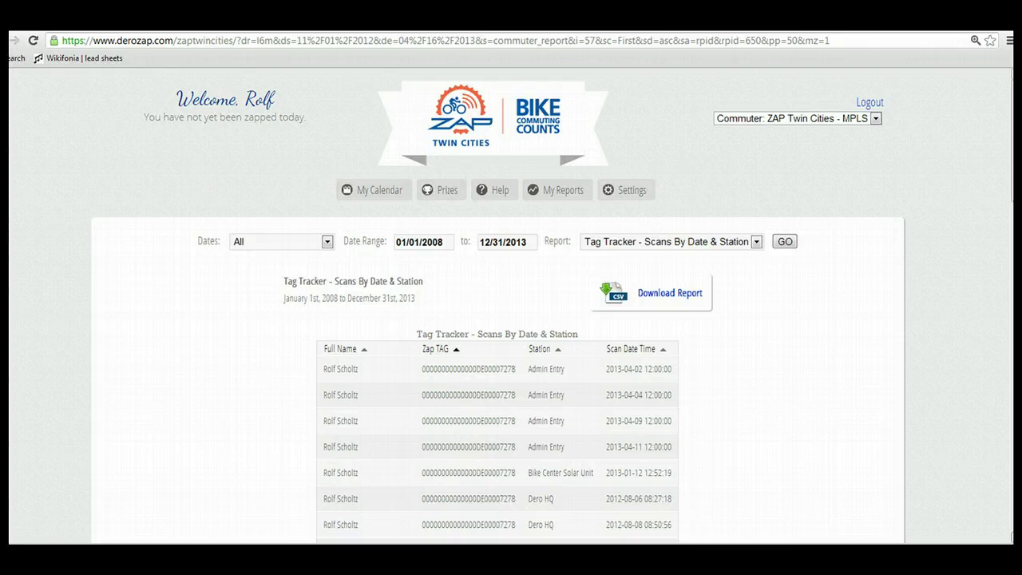
pyautogui.scroll(-2, 511, 319)
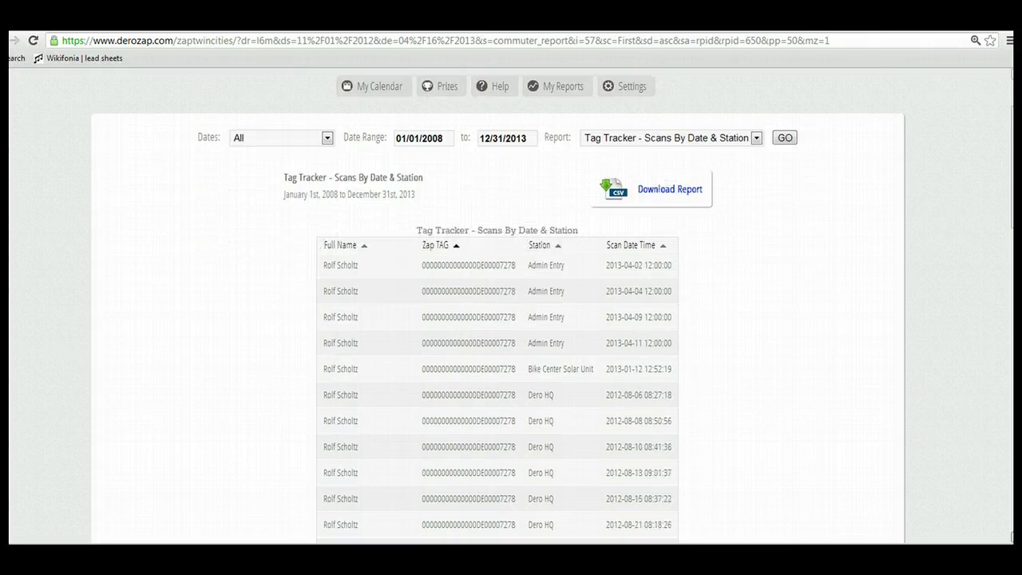
pyautogui.scroll(-3, 498, 303)
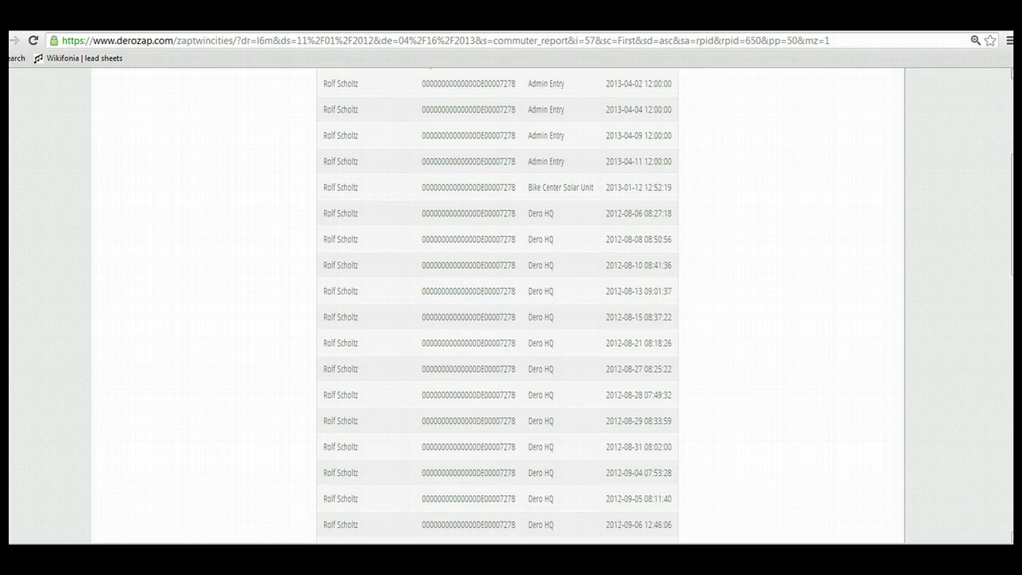
pyautogui.scroll(3, 511, 320)
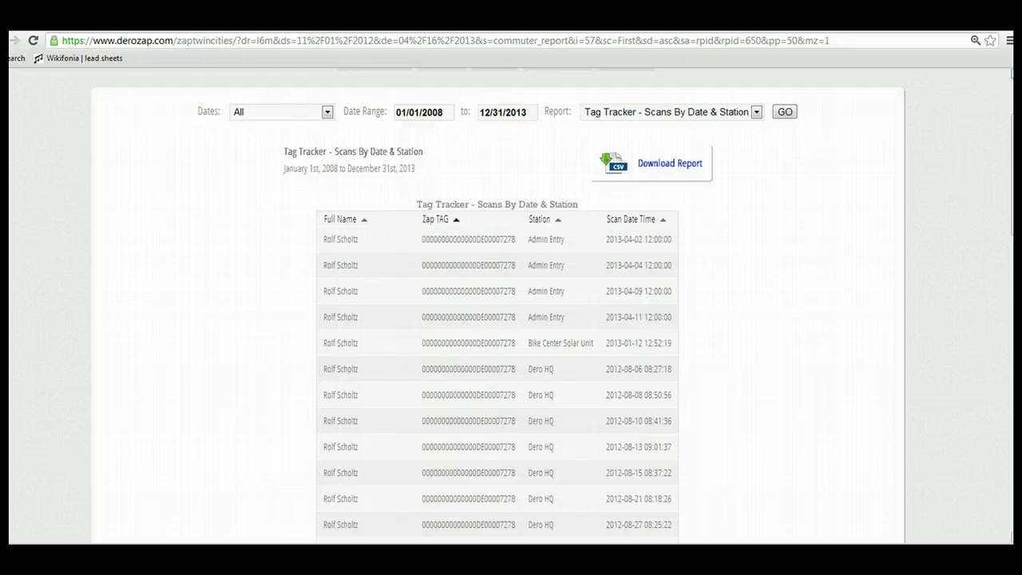
pyautogui.scroll(2, 764, 178)
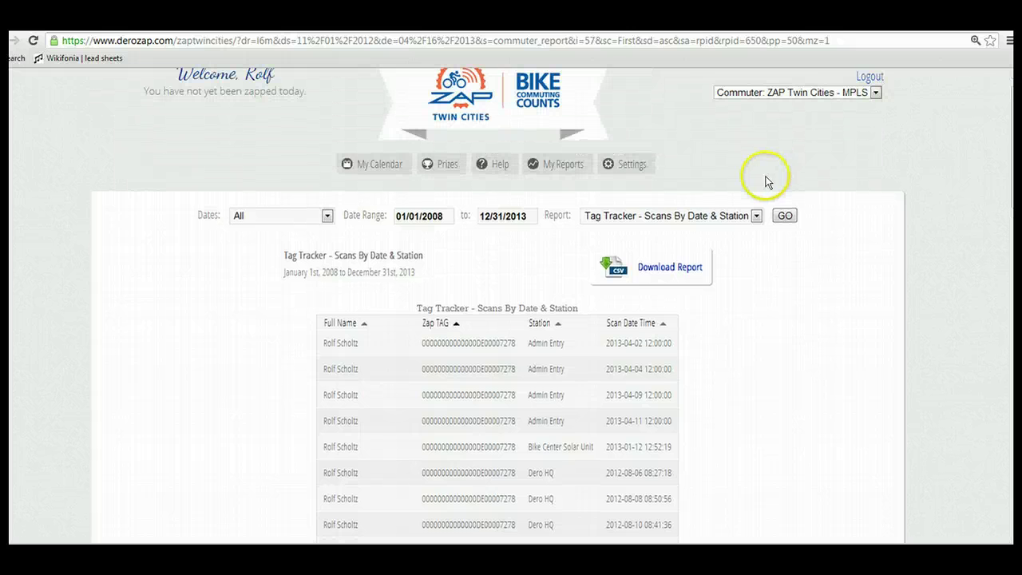
# Show the Tag Reads by Date report, then return to the April 2013 calendar
pyautogui.click(755, 217)
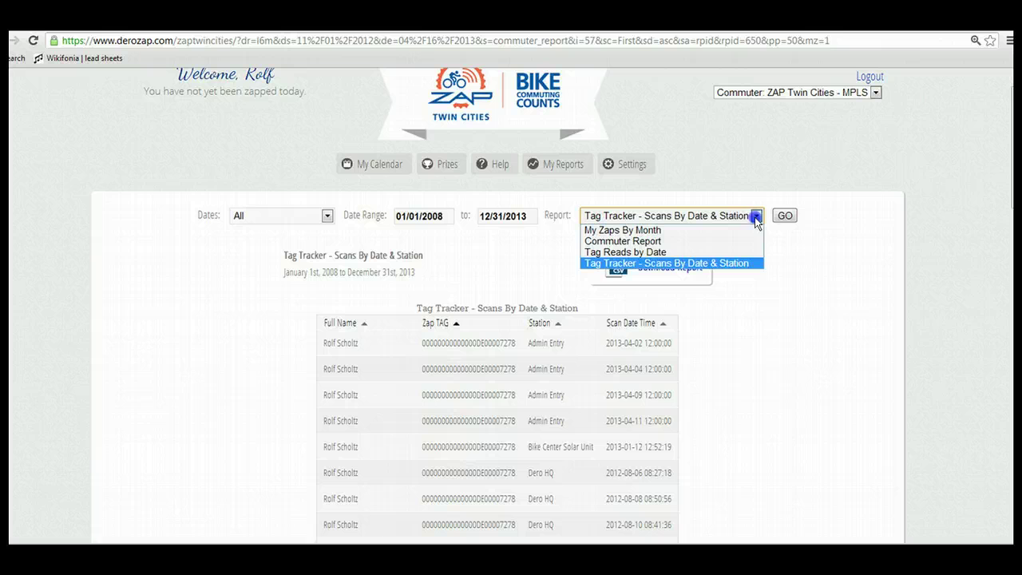
pyautogui.click(615, 252)
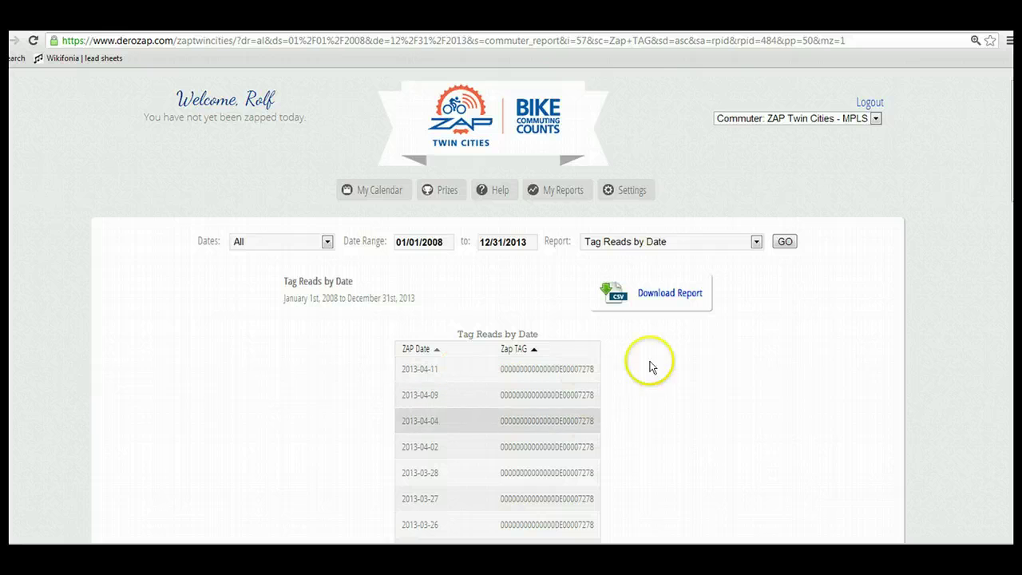
pyautogui.click(382, 190)
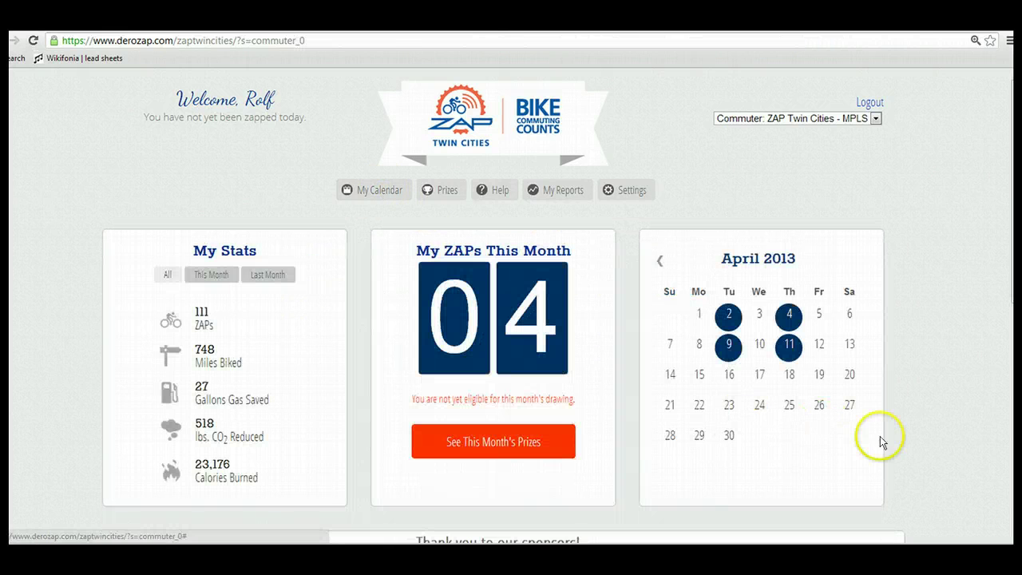
# Scroll through the Most ZAPs and Top Companies lists on the dashboard
pyautogui.scroll(-6, 775, 427)
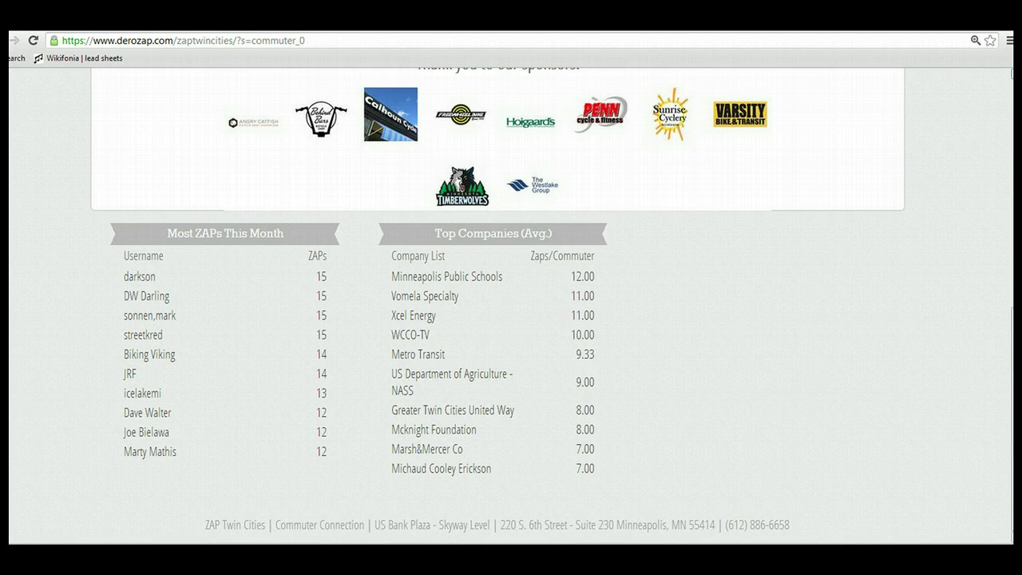
pyautogui.scroll(4, 498, 303)
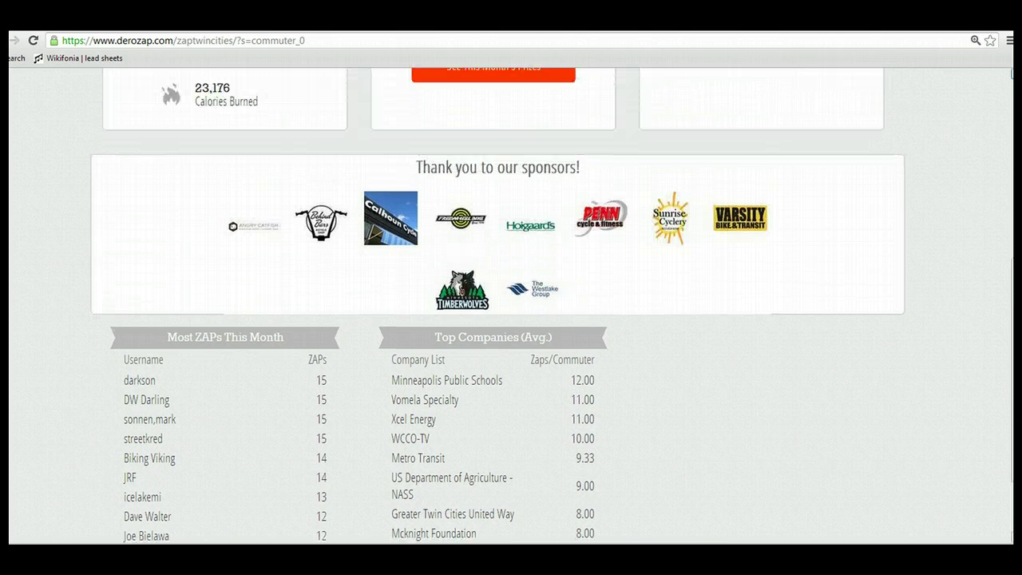
pyautogui.scroll(2, 639, 297)
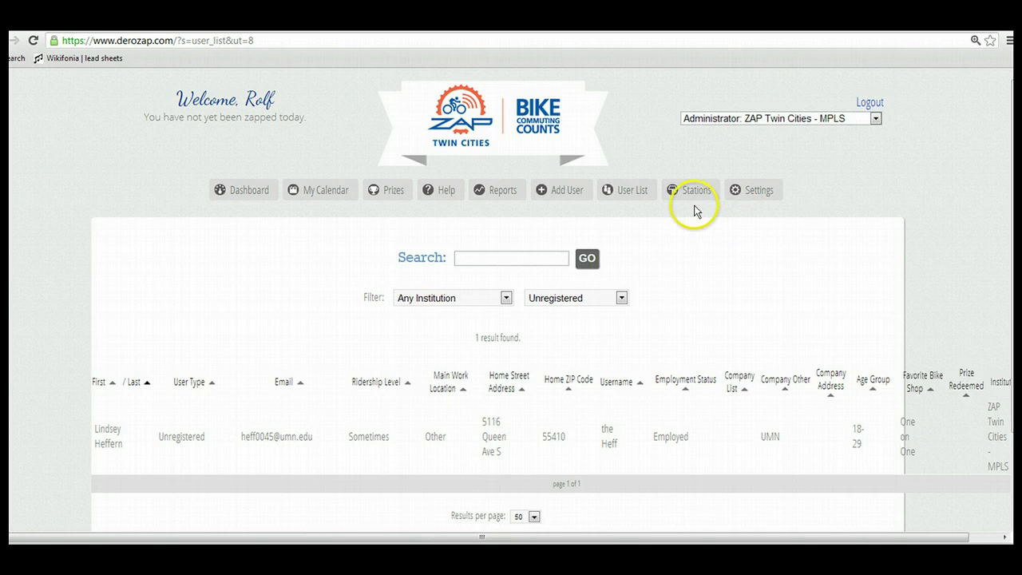
# From the admin dashboard, open the Station List and the 15th Ave - U18 station with 5 errors
pyautogui.click(252, 192)
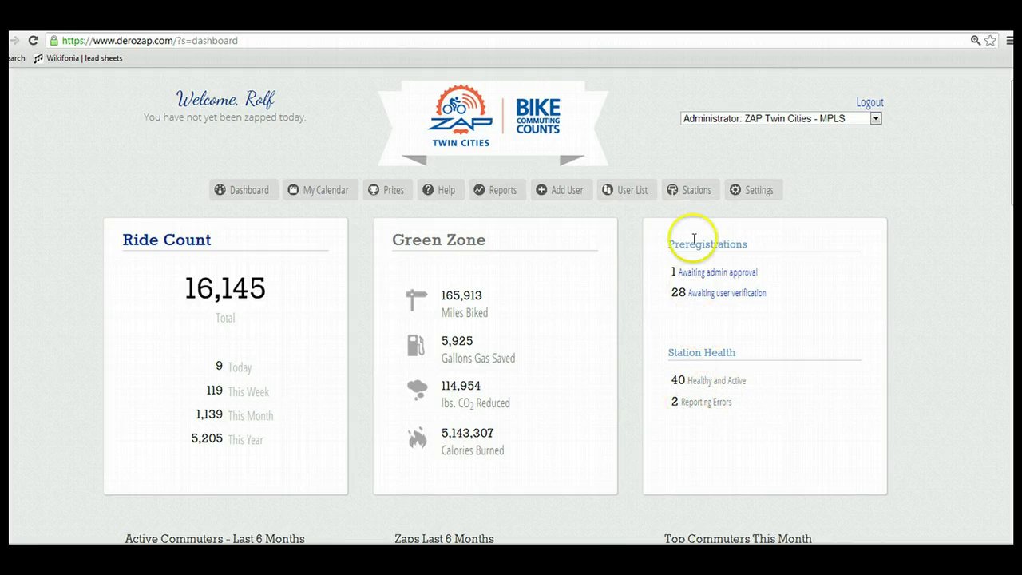
pyautogui.moveTo(691, 192)
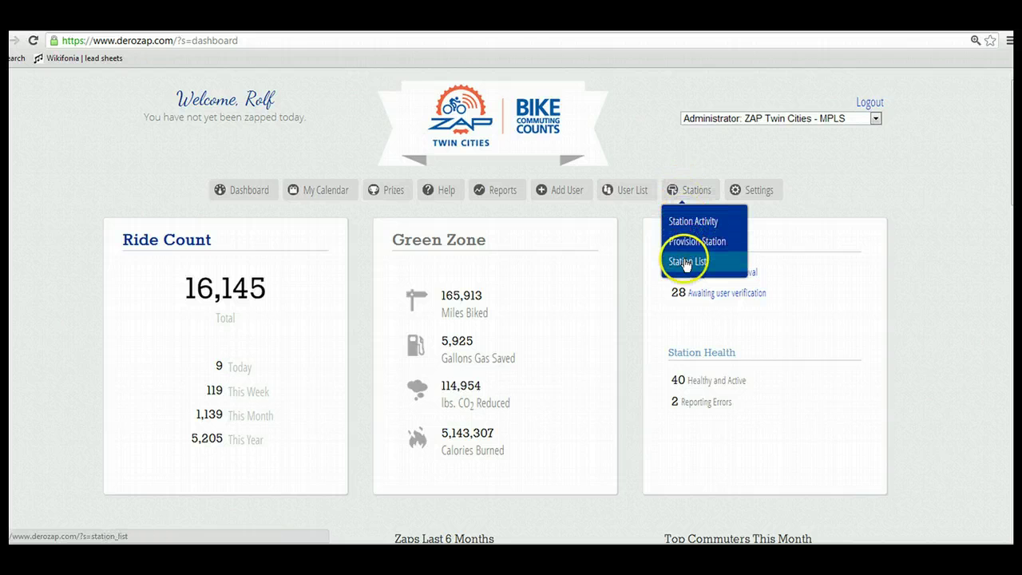
pyautogui.click(685, 263)
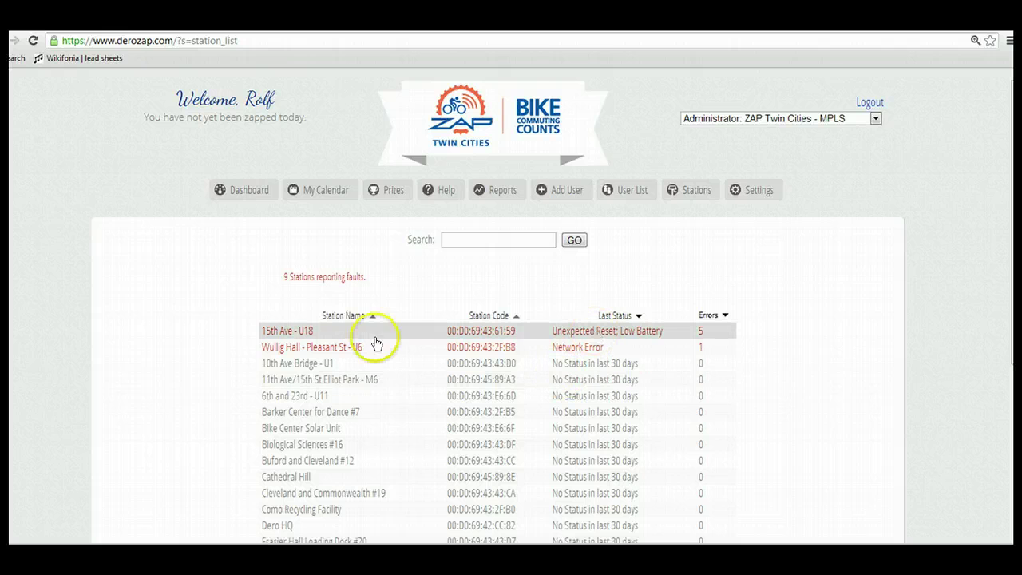
pyautogui.click(580, 334)
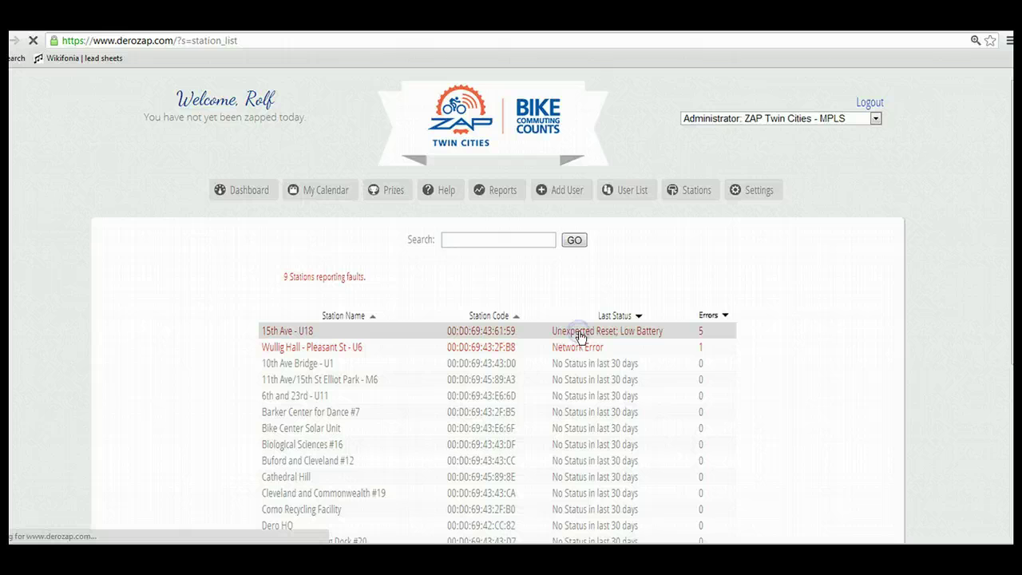
# Set the 15th Ave - U18 station's event list to All Events
pyautogui.click(426, 242)
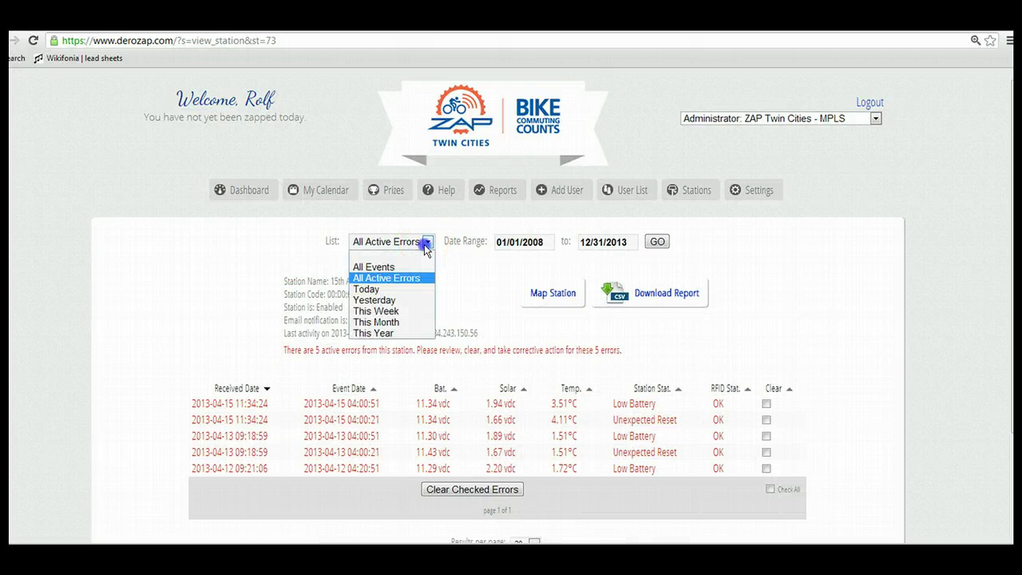
pyautogui.click(384, 266)
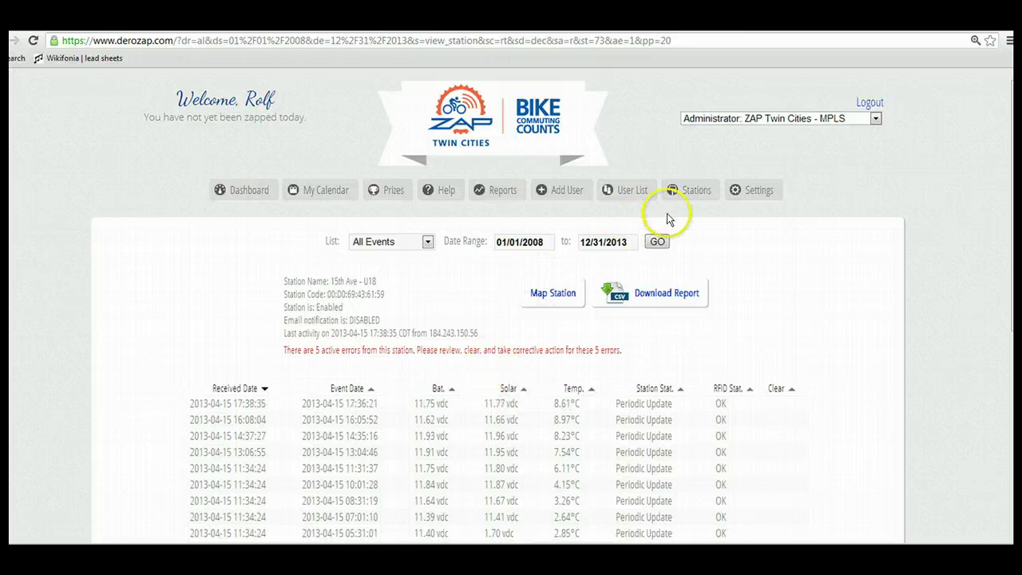
# Clear Wullig Hall - Pleasant St - U6's network error, leaving 41 healthy stations and 1 erroring
pyautogui.moveTo(690, 191)
pyautogui.click(685, 264)
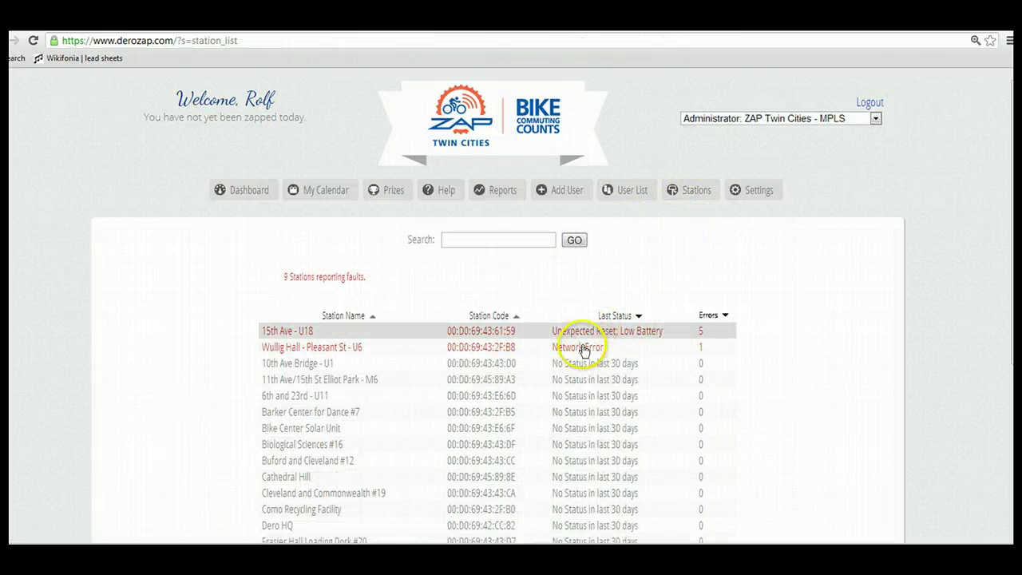
pyautogui.click(578, 348)
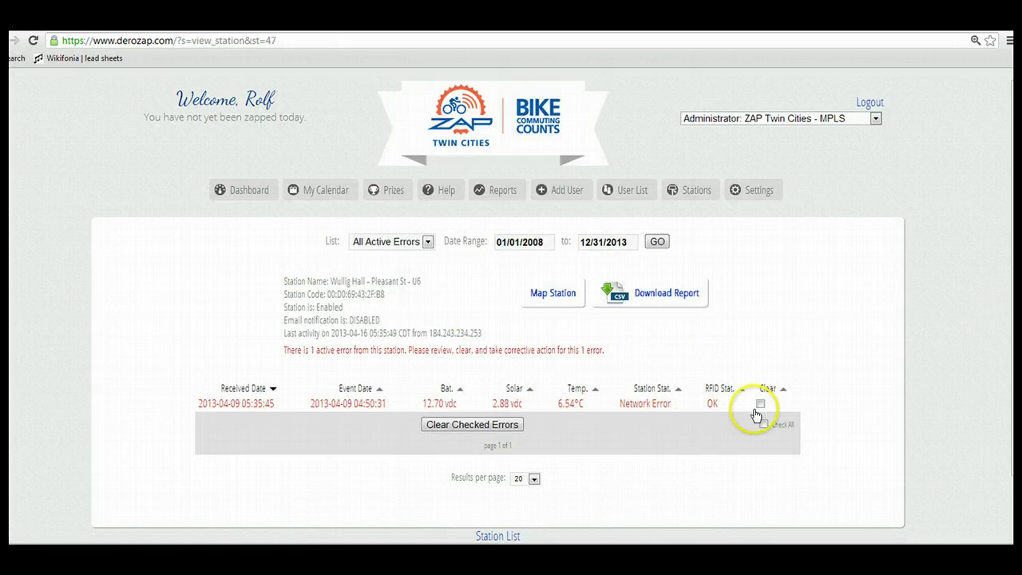
pyautogui.click(761, 405)
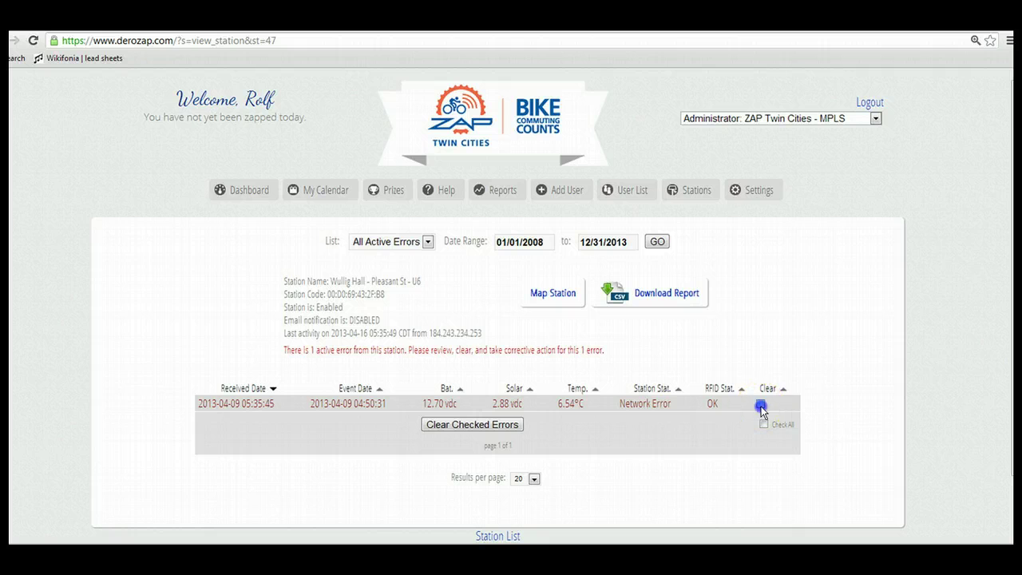
pyautogui.click(505, 431)
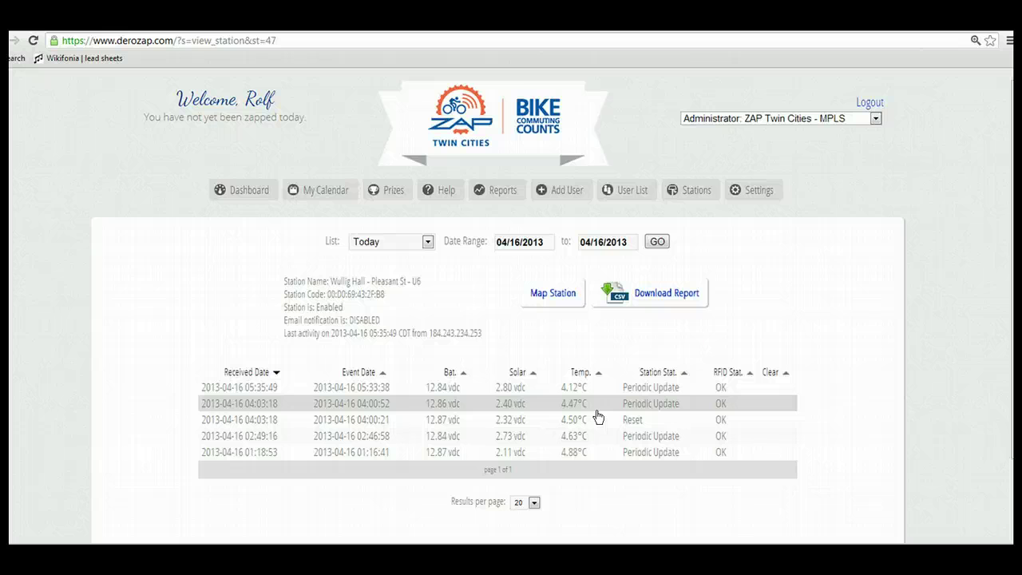
pyautogui.click(242, 194)
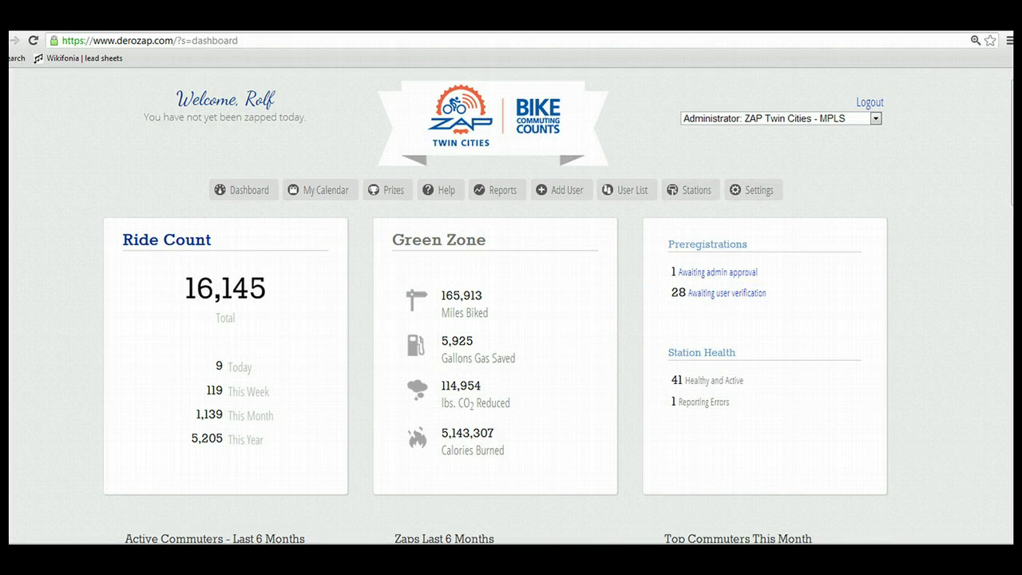
pyautogui.scroll(-4, 495, 303)
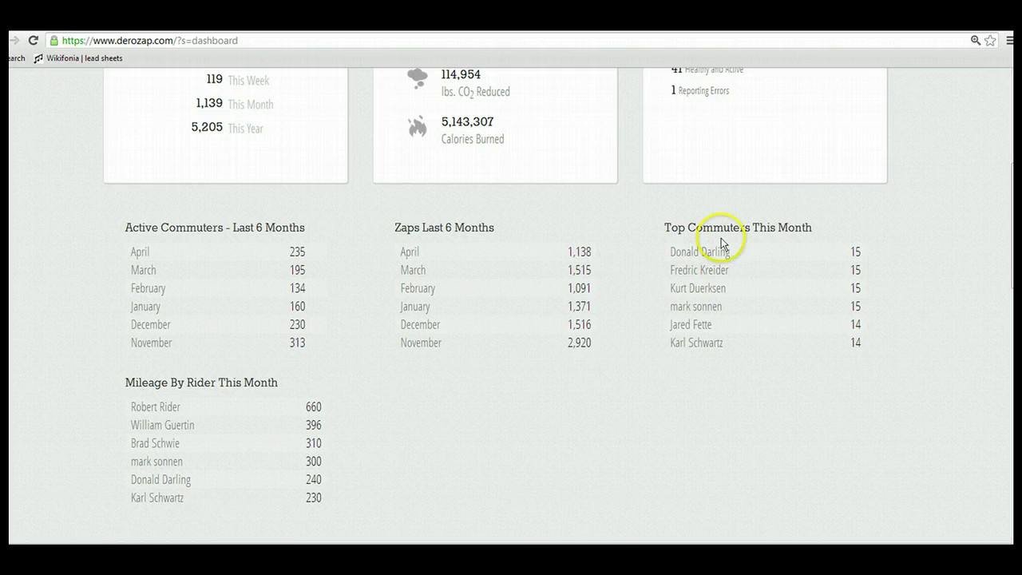
pyautogui.scroll(3, 495, 299)
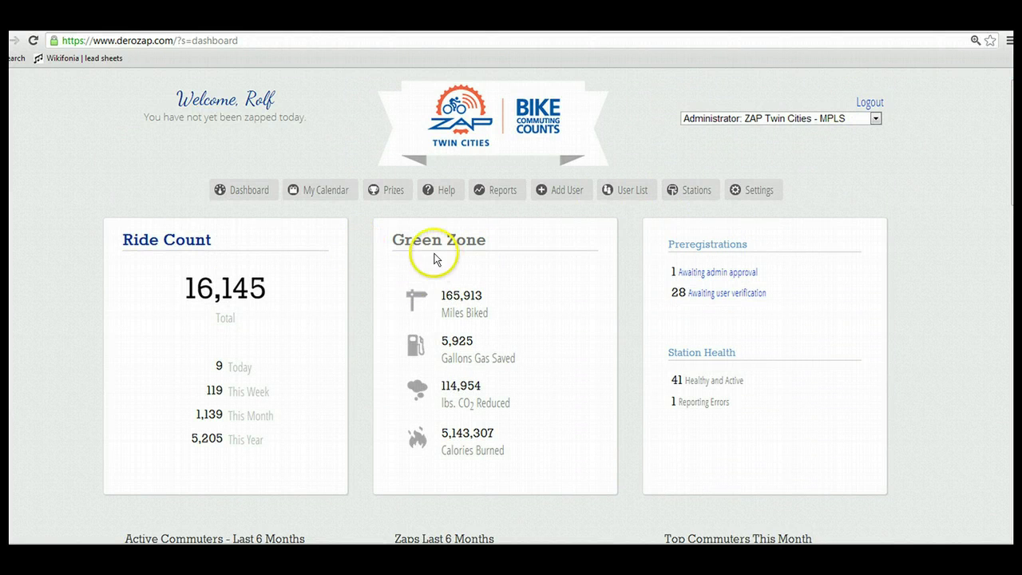
# Open ZAP Reports and select the Commuter ZAPs Email report for March 2013
pyautogui.moveTo(498, 191)
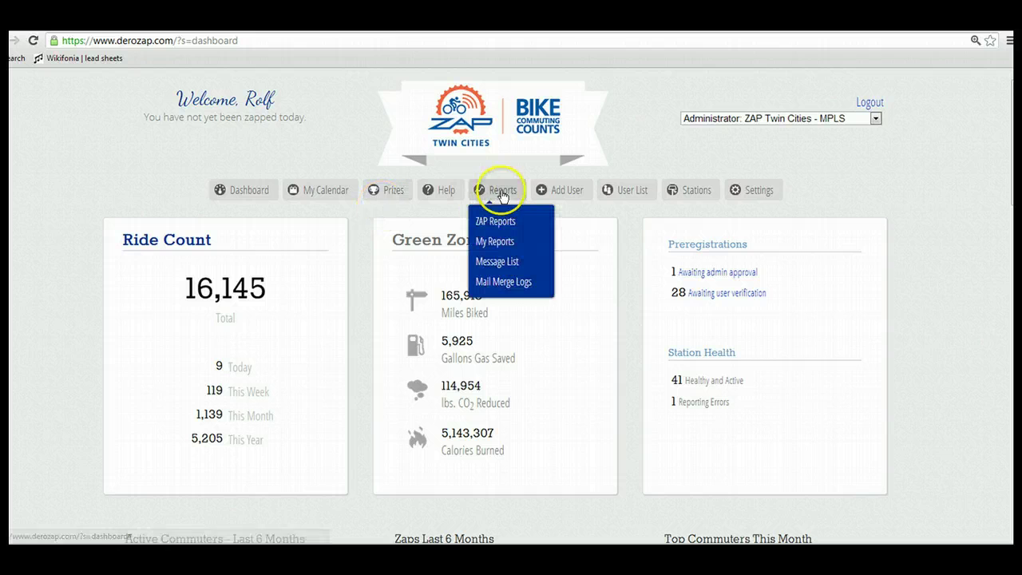
pyautogui.click(497, 224)
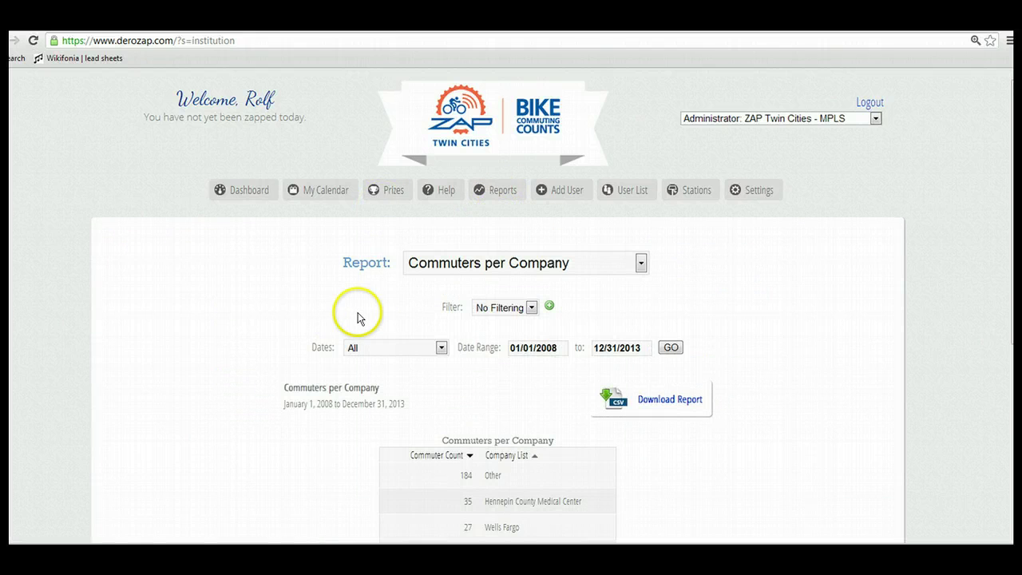
pyautogui.click(641, 266)
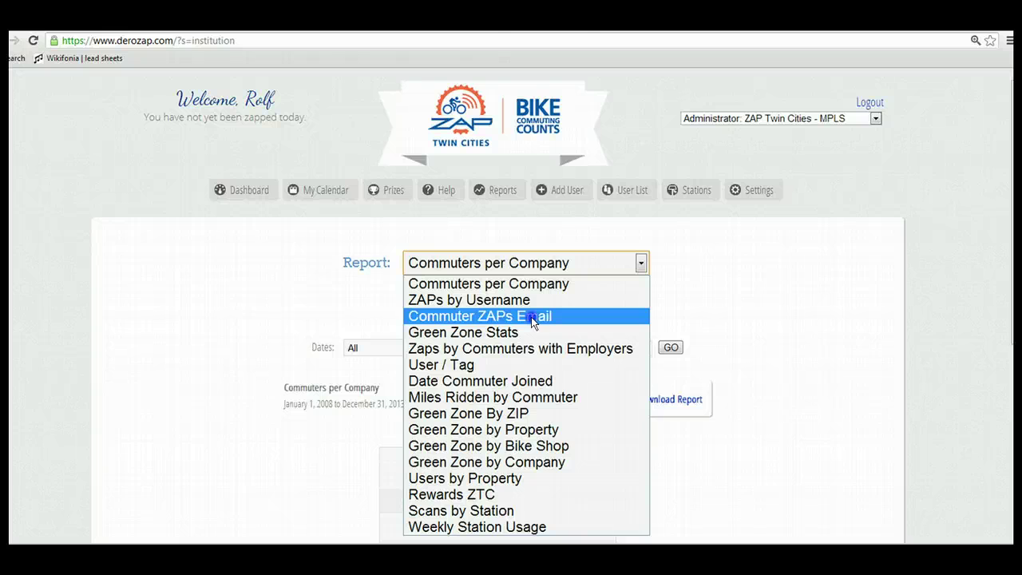
pyautogui.click(532, 317)
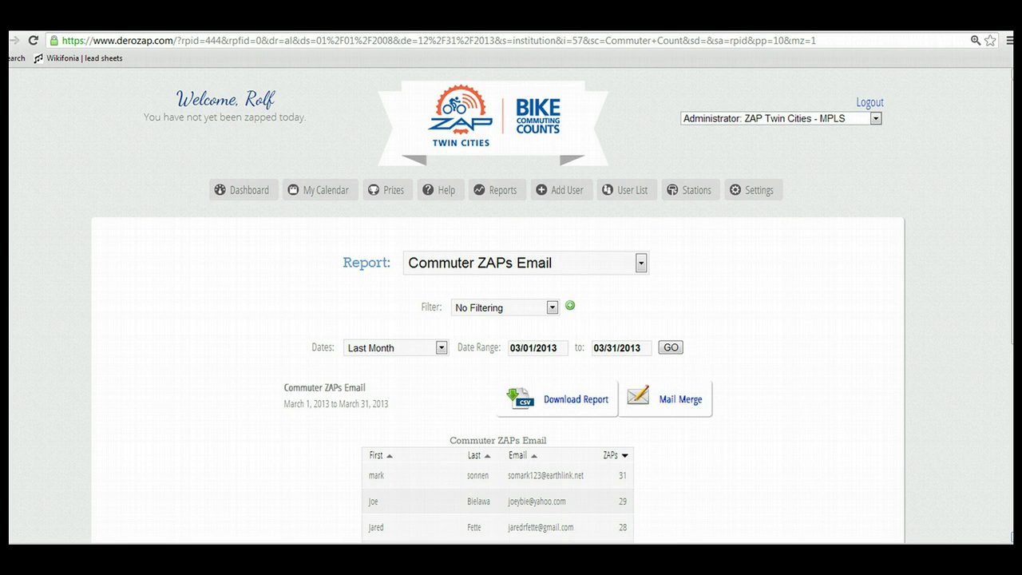
pyautogui.scroll(-2, 725, 388)
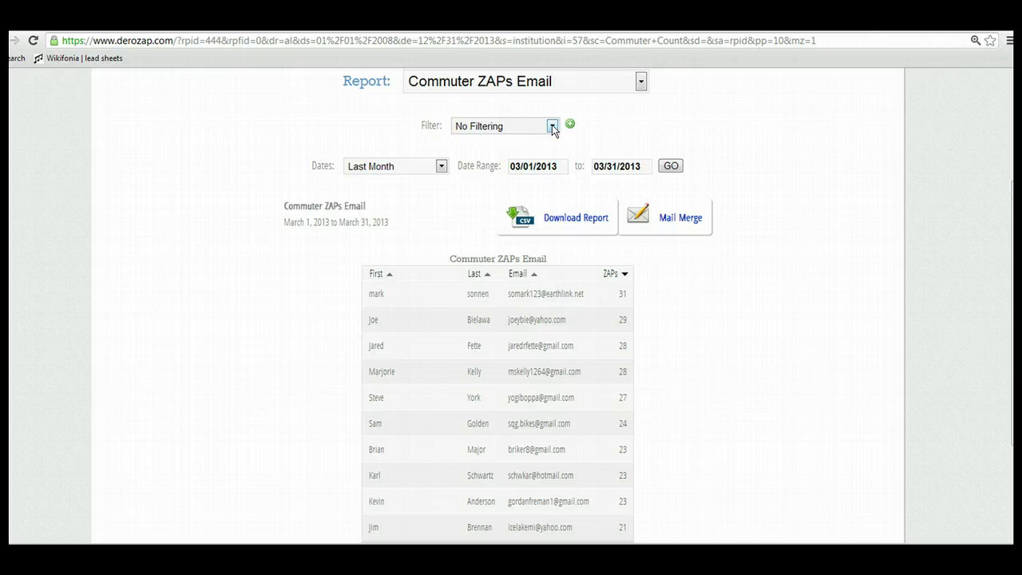
# Check the report's filter choices and keep it on No Filtering
pyautogui.click(611, 194)
pyautogui.click(688, 271)
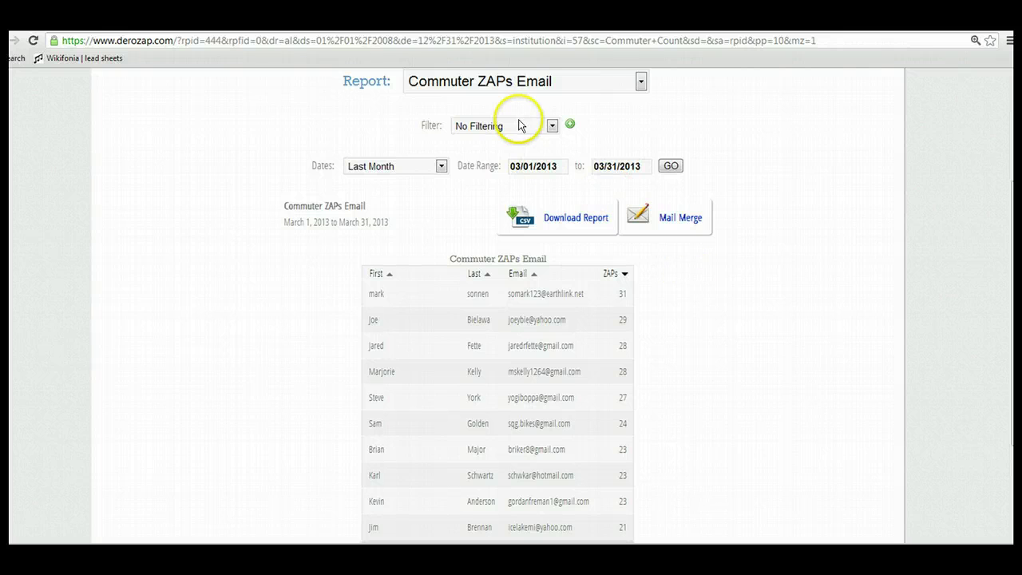
pyautogui.click(550, 128)
pyautogui.click(552, 128)
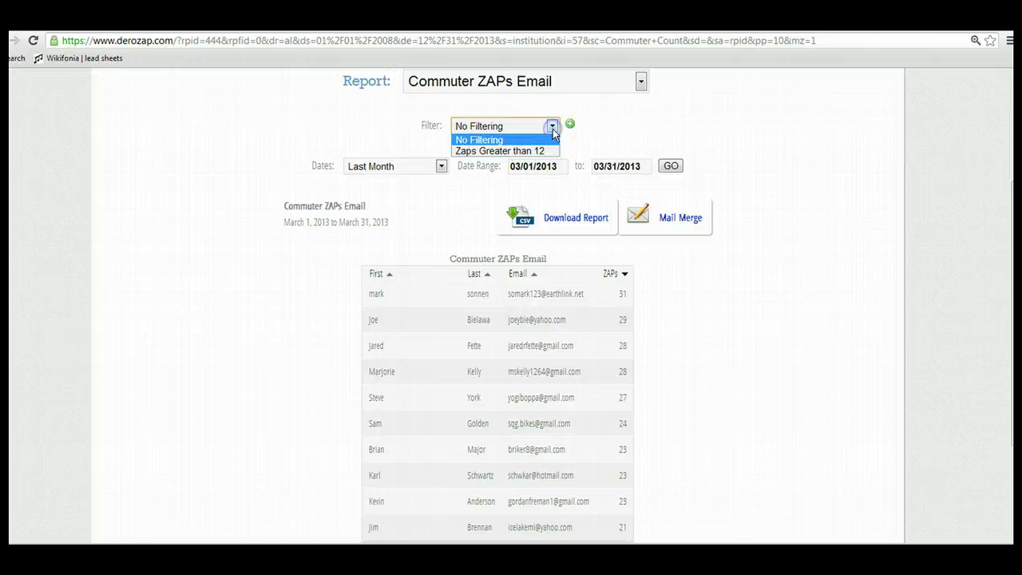
pyautogui.click(553, 128)
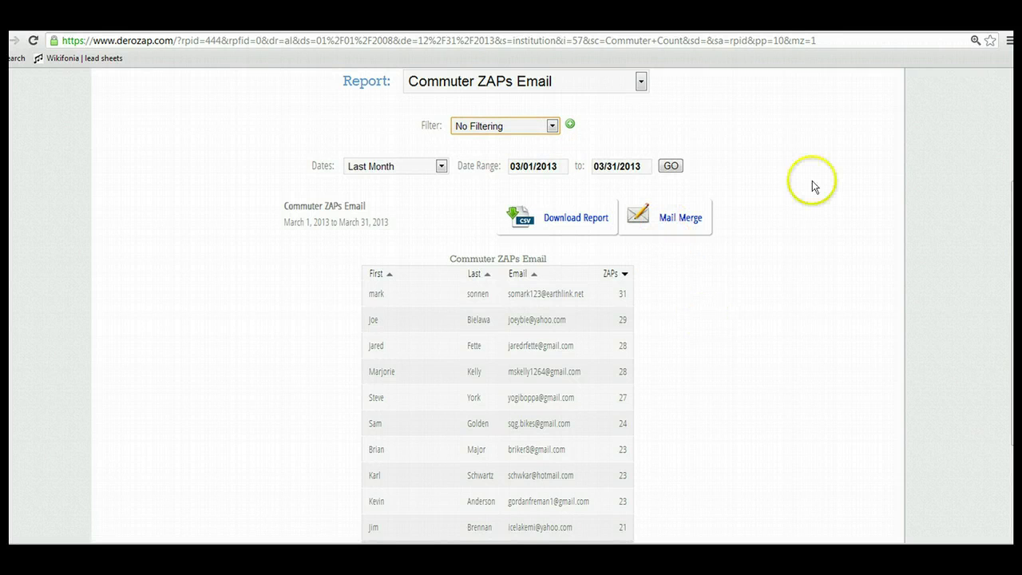
pyautogui.scroll(3, 511, 319)
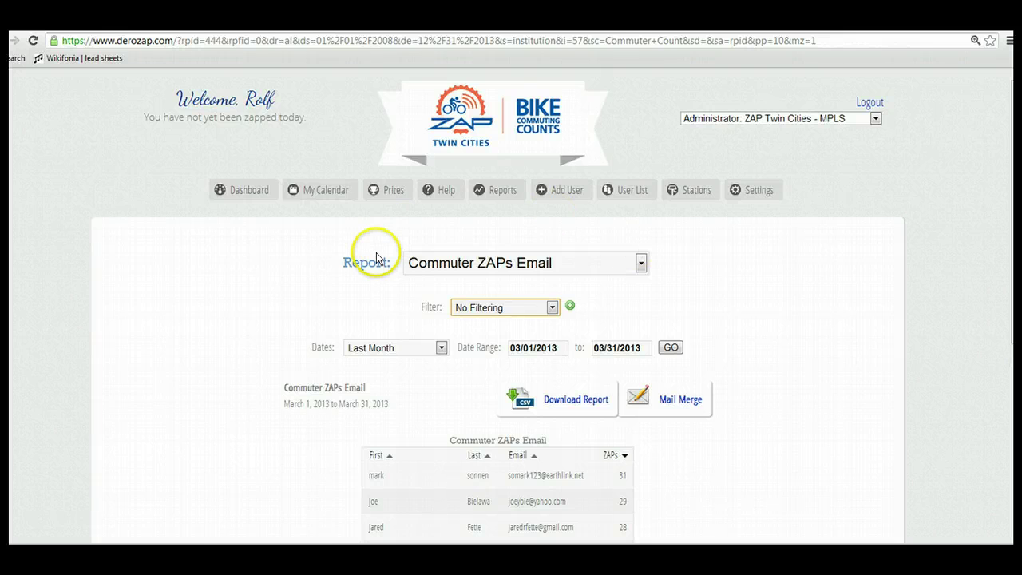
# Show the Scans by Station report, led by LRT Trail - Cedar Riverside Station - M7 with 5,304 scans
pyautogui.click(640, 264)
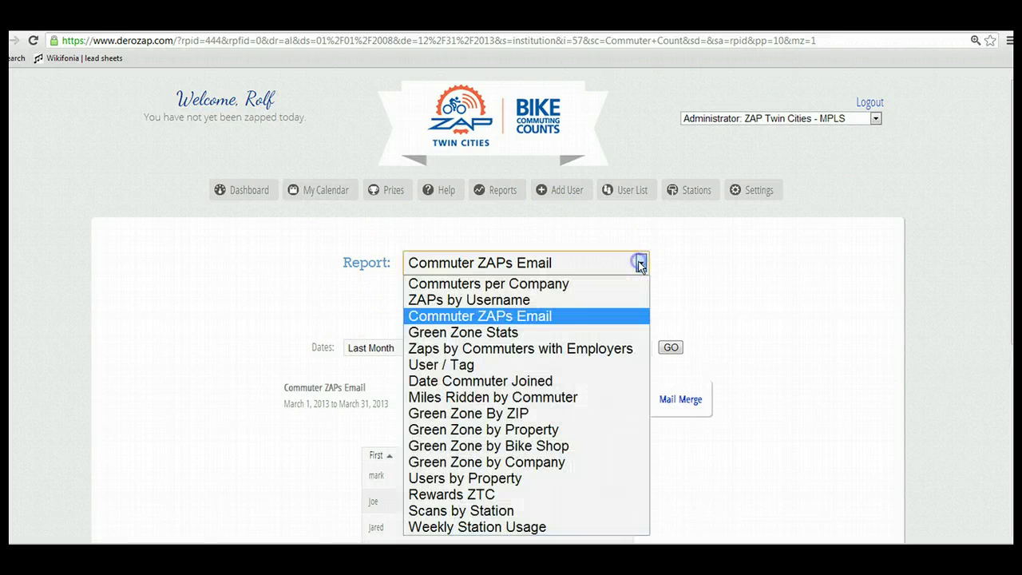
pyautogui.click(480, 515)
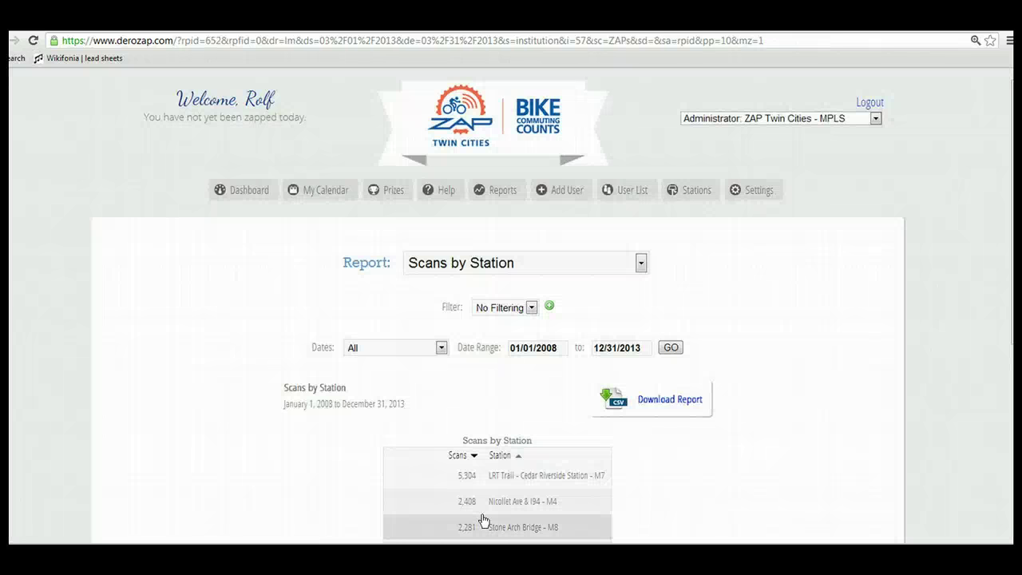
pyautogui.click(627, 466)
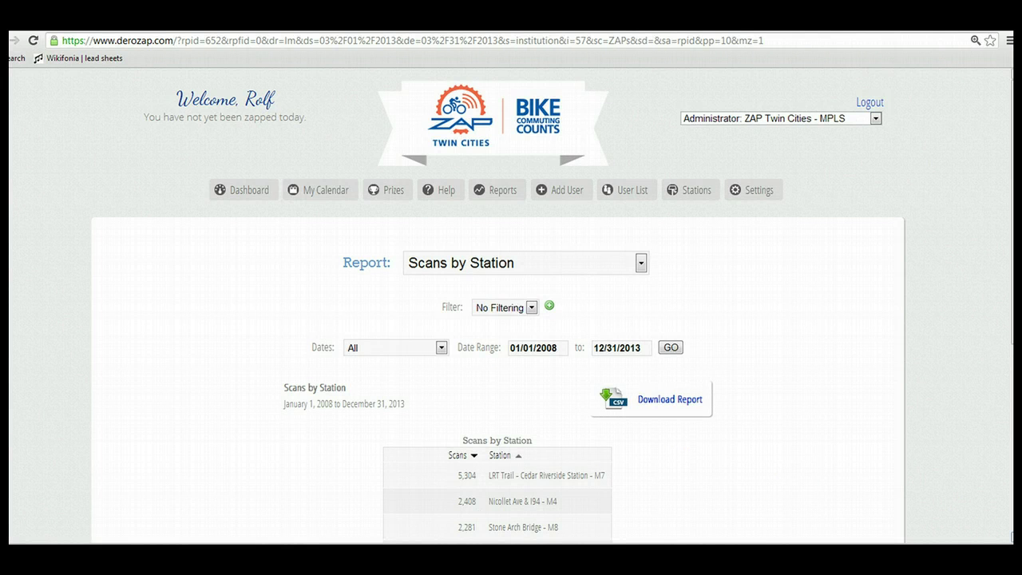
pyautogui.scroll(-3, 511, 304)
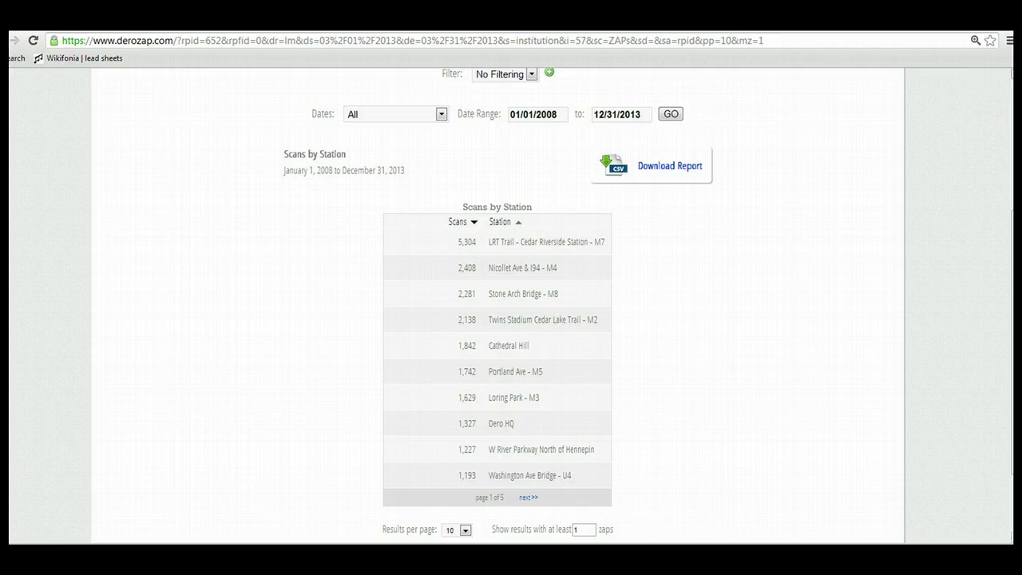
pyautogui.scroll(3, 511, 303)
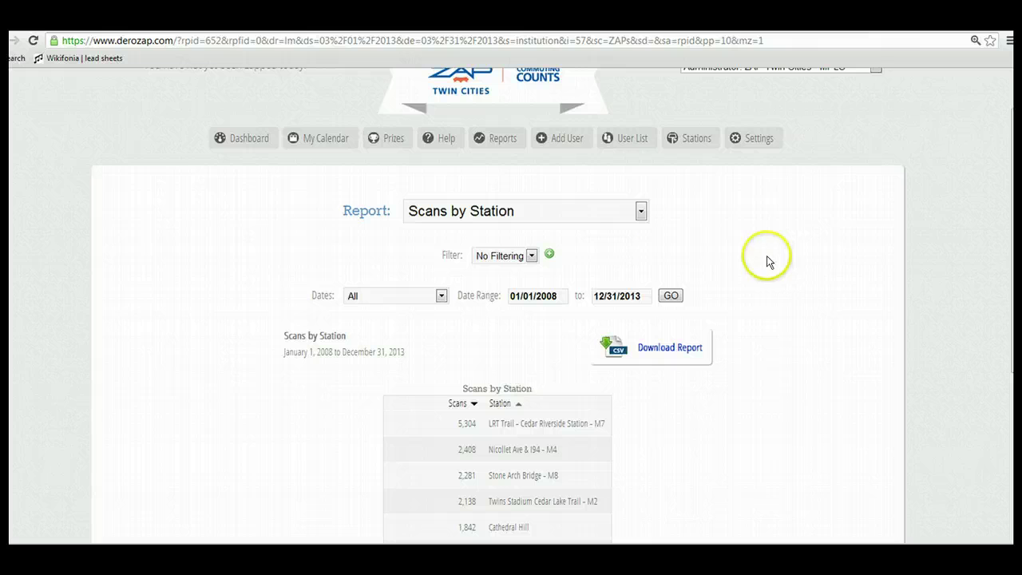
pyautogui.click(641, 211)
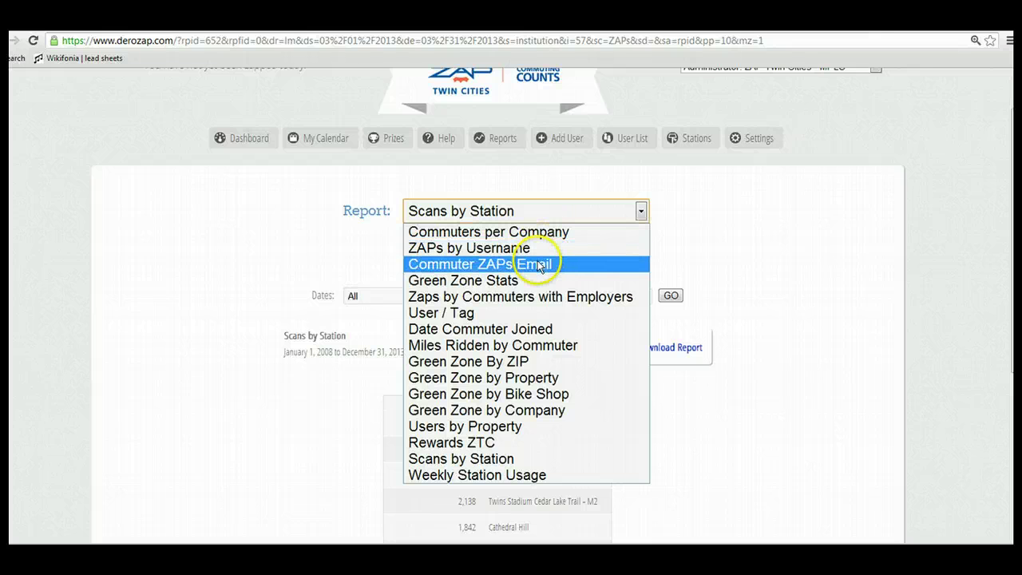
# Review the Green Zone Stats report, led by ZAP Twin Cities - MPLS with 14,479 ZAPs
pyautogui.click(503, 281)
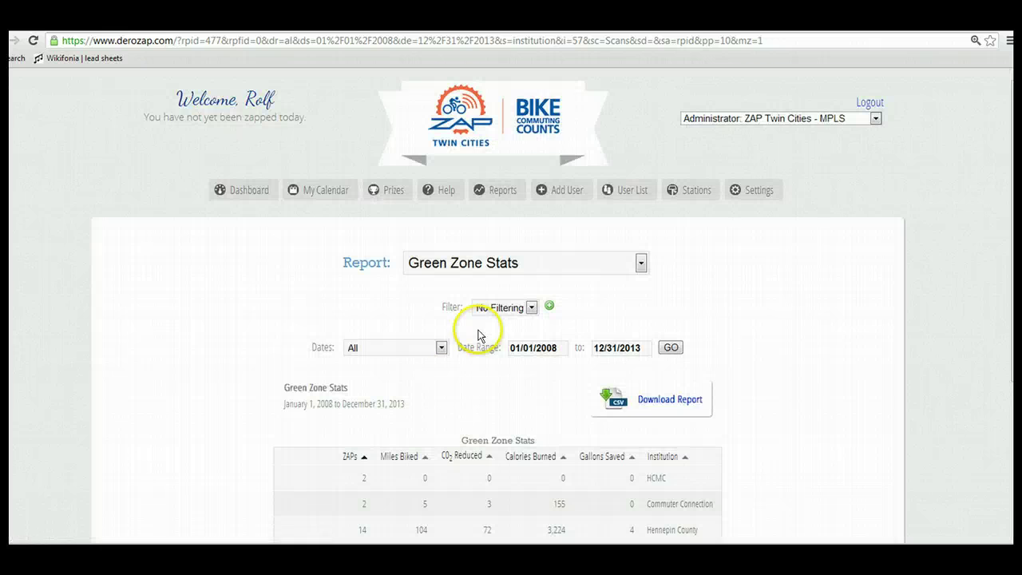
pyautogui.scroll(-3, 511, 319)
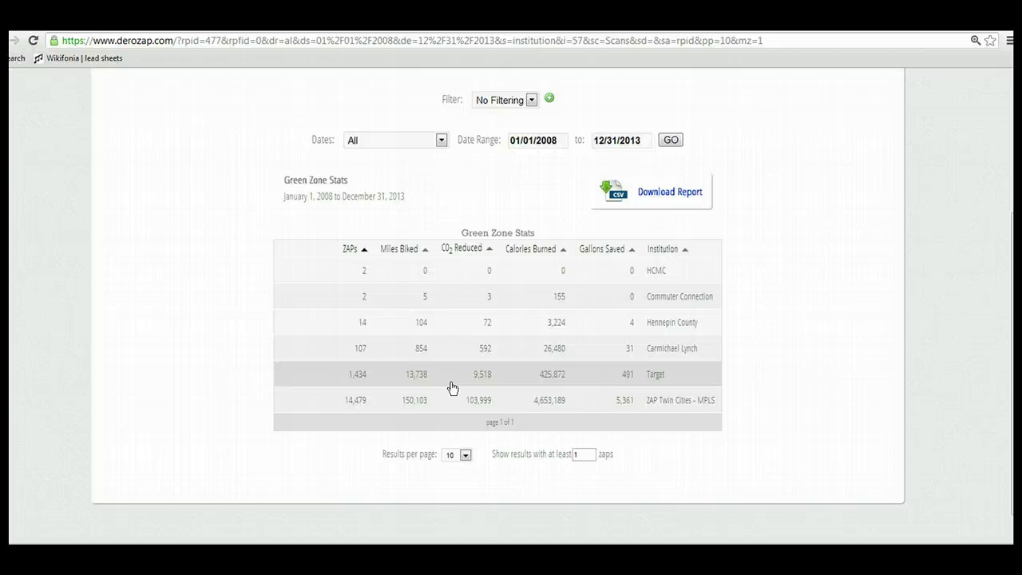
pyautogui.click(866, 182)
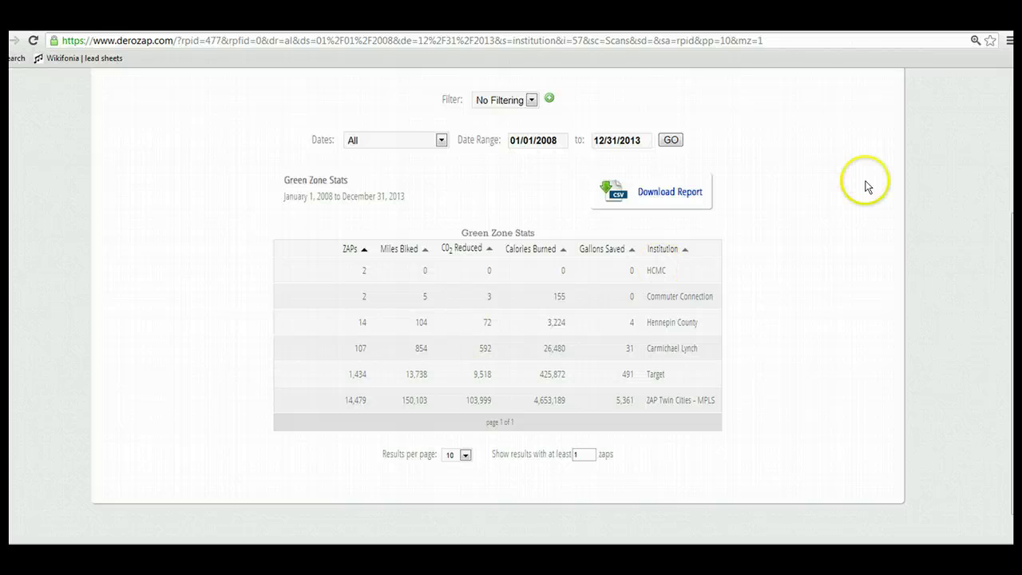
pyautogui.scroll(1, 552, 299)
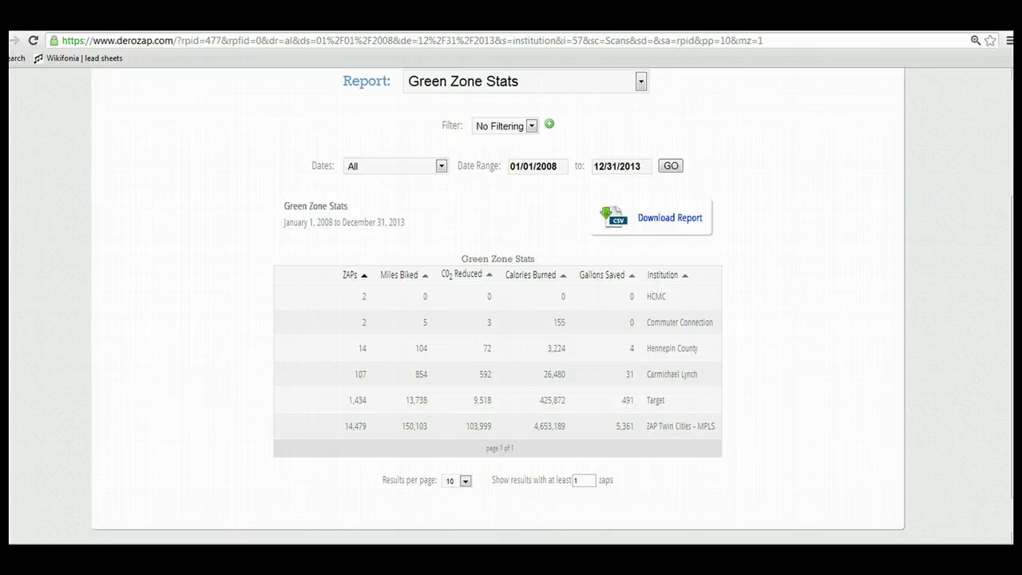
pyautogui.scroll(2, 552, 304)
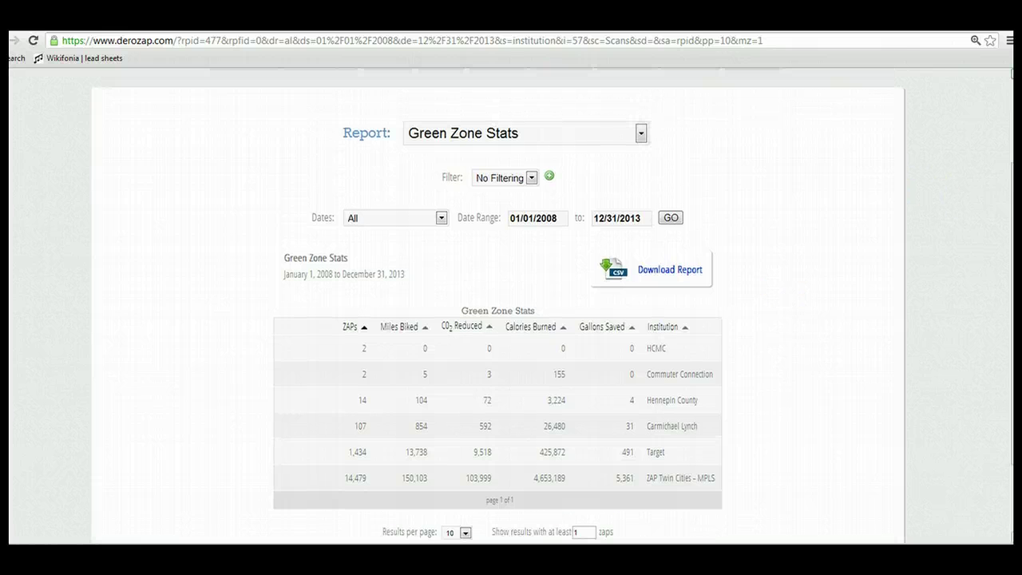
pyautogui.scroll(2, 849, 105)
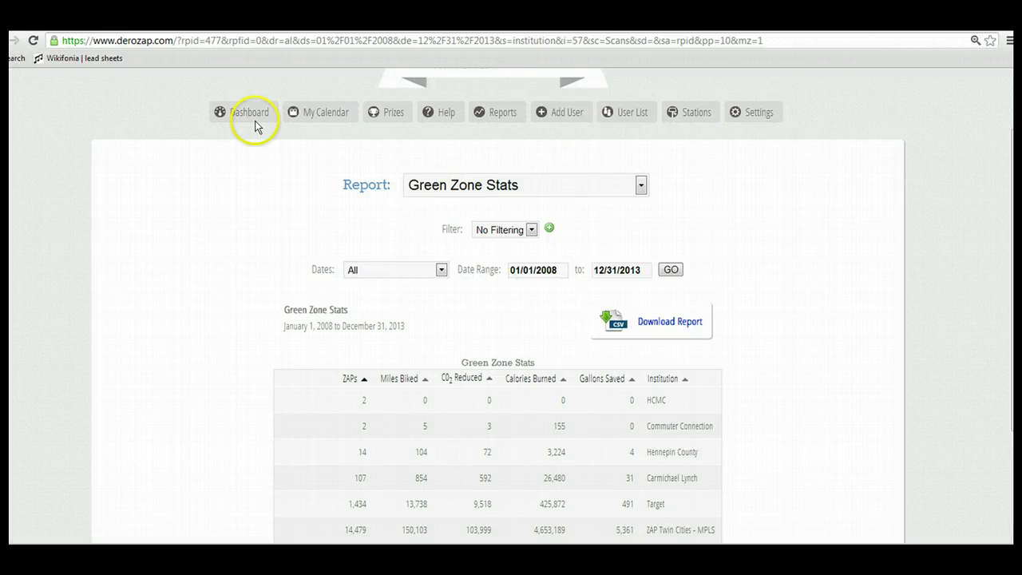
# Look over the Prize Pool and the Manage Rewards list under Settings
pyautogui.click(394, 114)
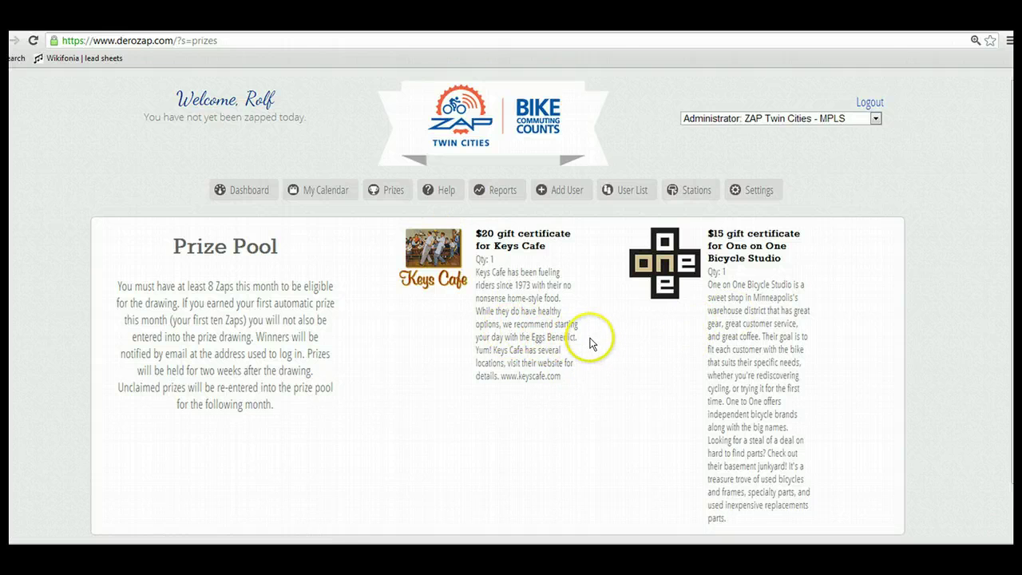
pyautogui.moveTo(756, 192)
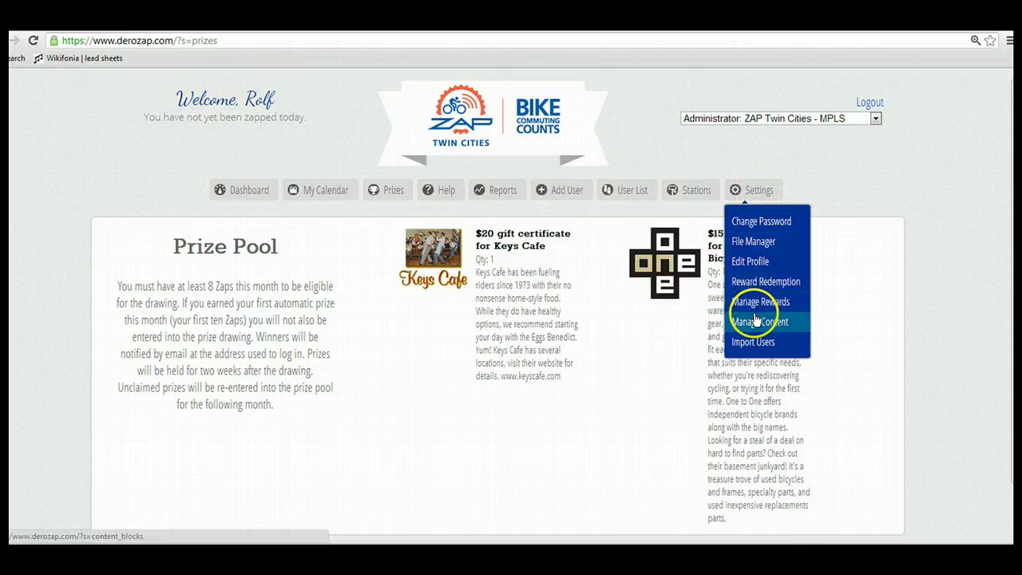
pyautogui.click(756, 288)
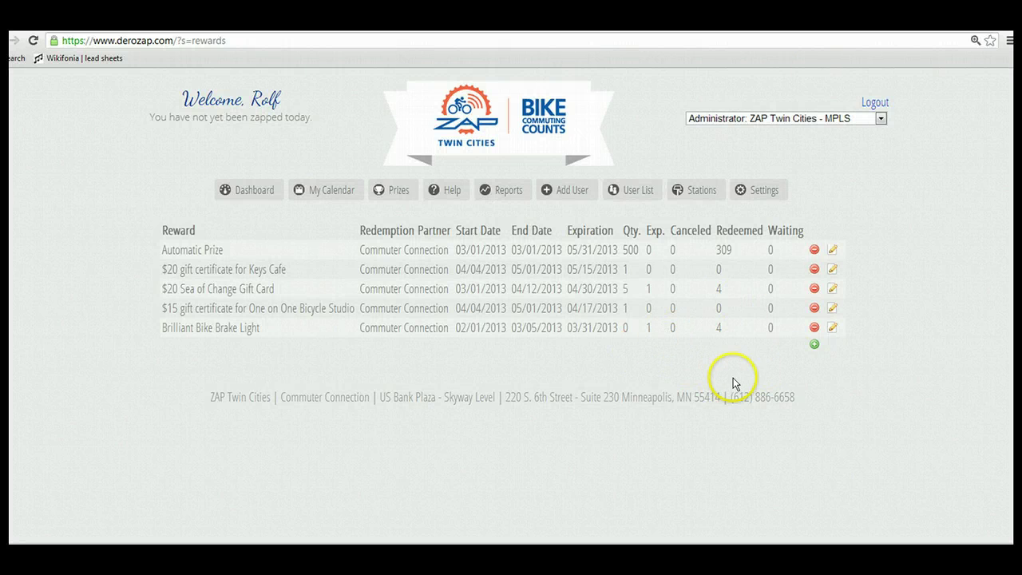
pyautogui.click(386, 195)
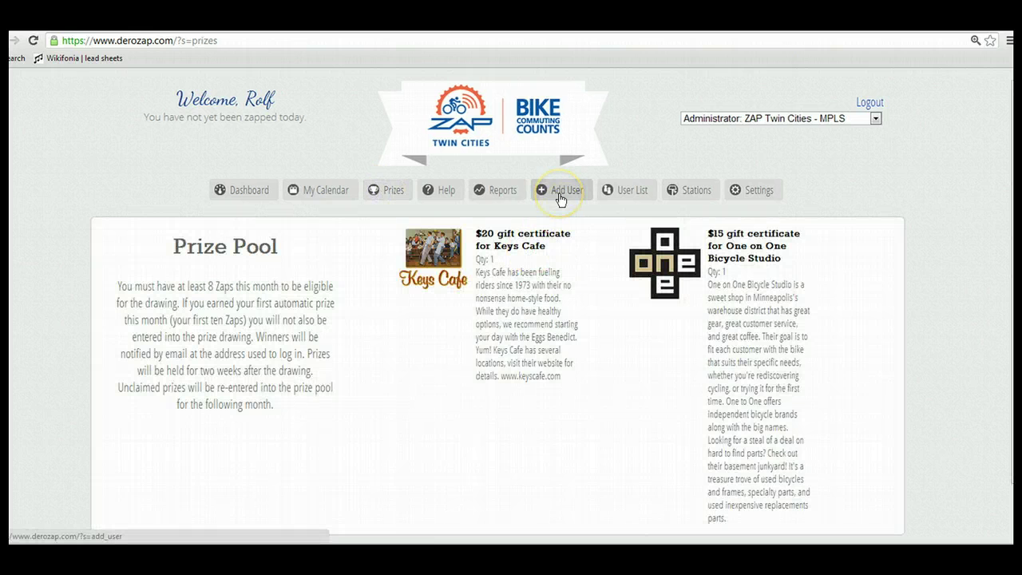
# Open the User List showing all 608 users across any institution and user type
pyautogui.click(631, 190)
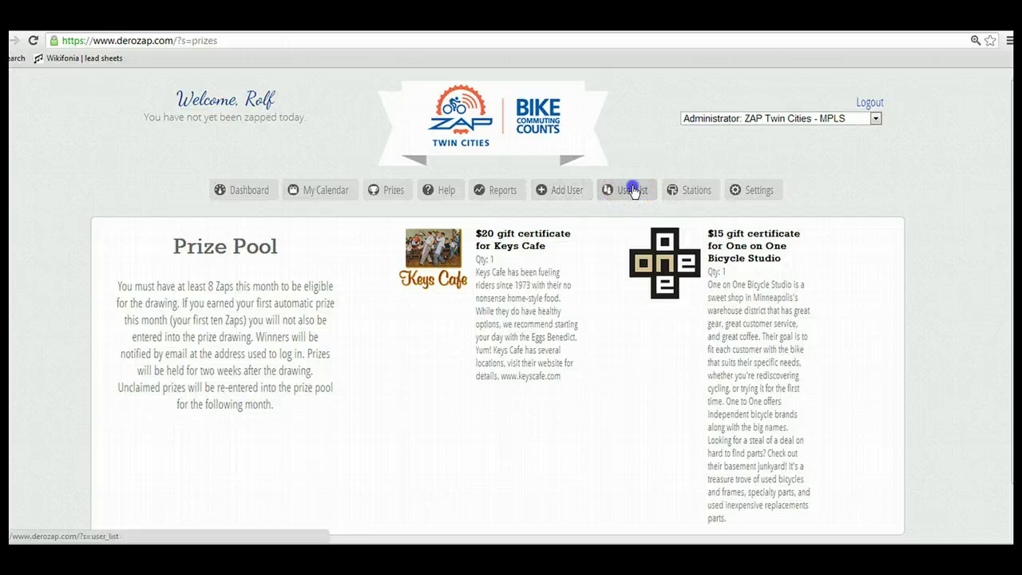
pyautogui.click(428, 438)
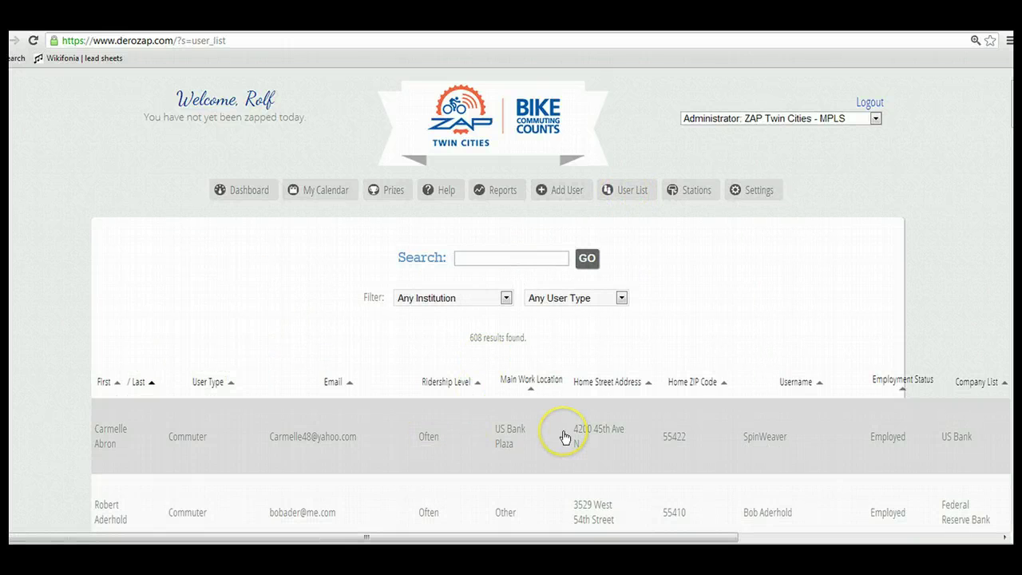
pyautogui.click(501, 190)
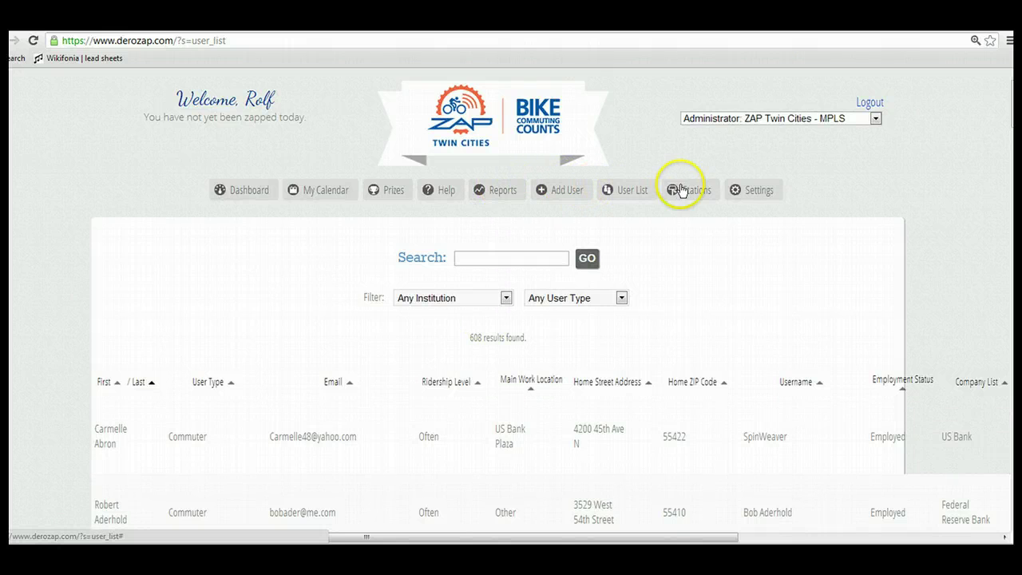
pyautogui.moveTo(695, 192)
pyautogui.moveTo(758, 190)
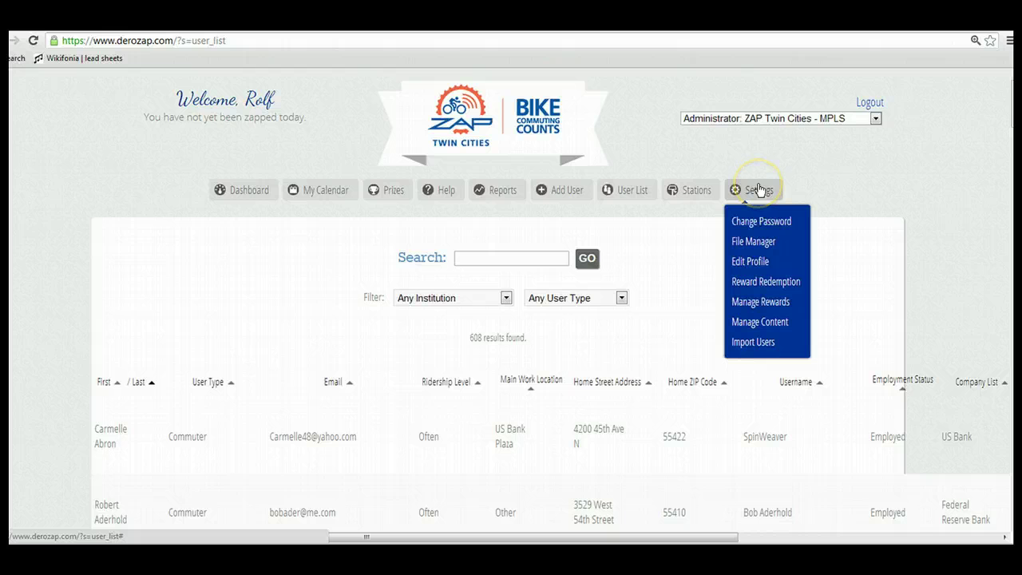
# Look at the Reward Redemption search page, then go back to the ZAP Twin Cities dashboard
pyautogui.click(758, 190)
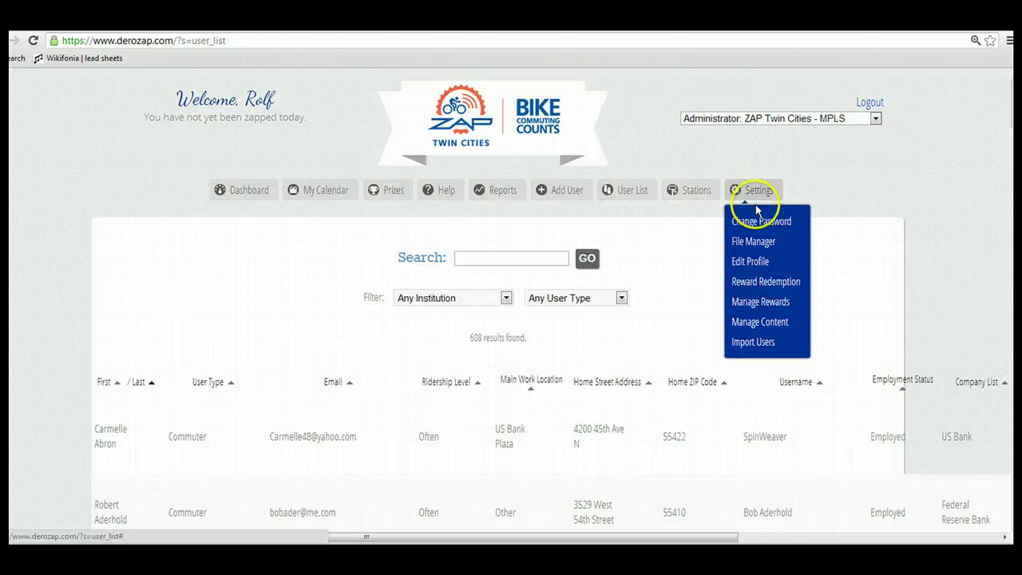
pyautogui.click(751, 283)
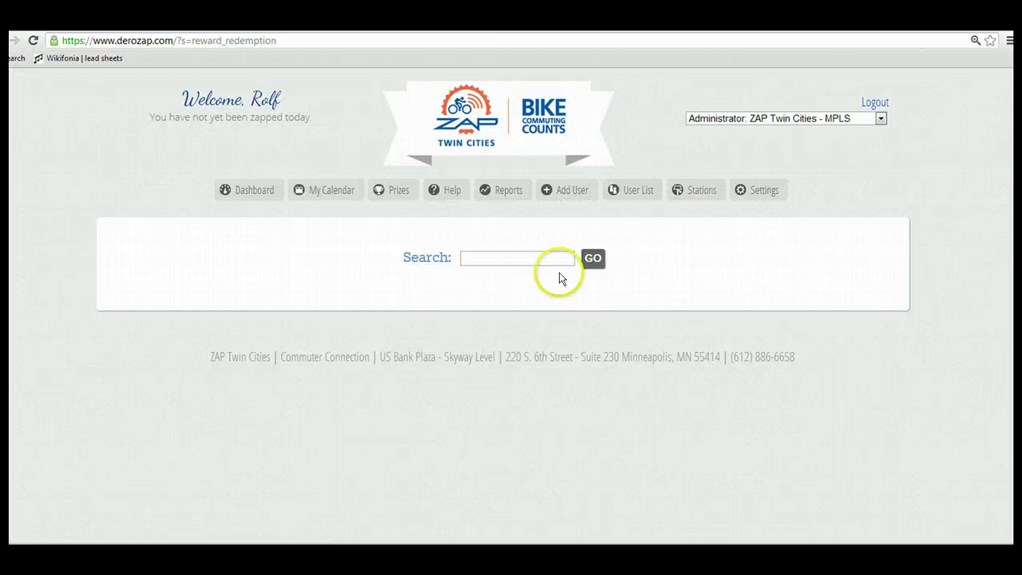
pyautogui.click(506, 259)
pyautogui.click(232, 194)
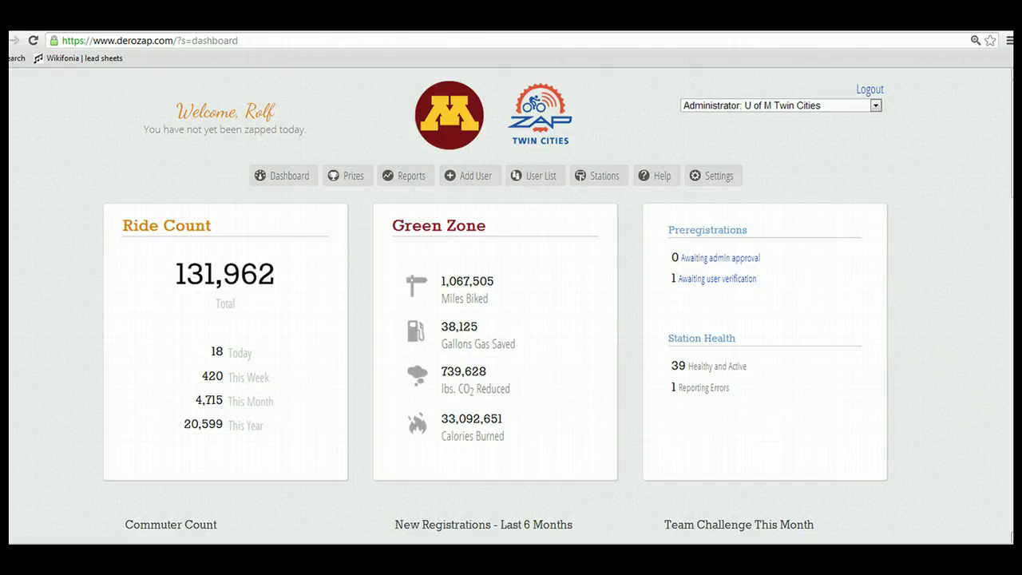
# Scroll through the U of M dashboard: 4,715 rides this month, with Team Rehabilitation leading at 113
pyautogui.scroll(-1, 495, 304)
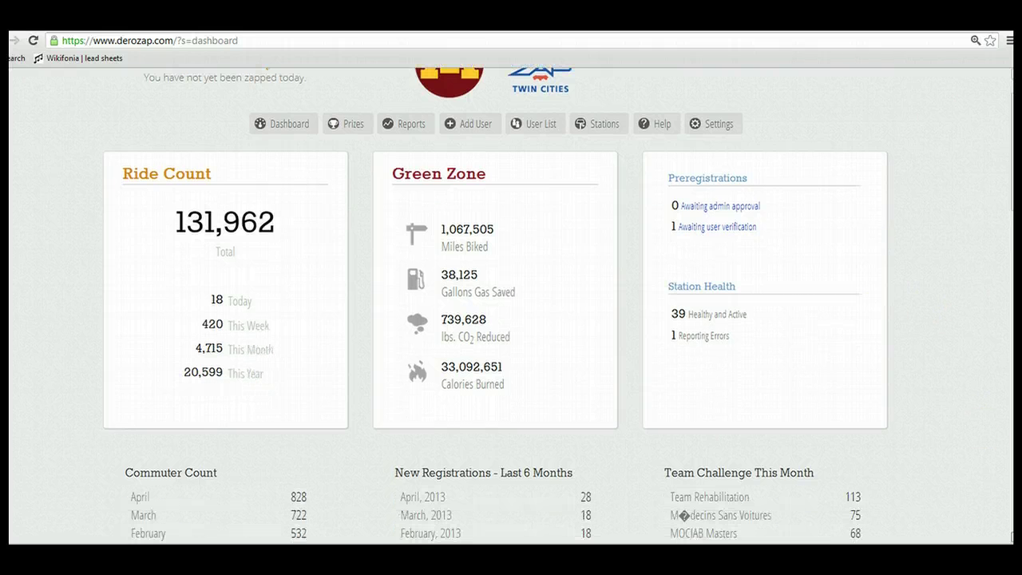
pyautogui.scroll(-4, 604, 369)
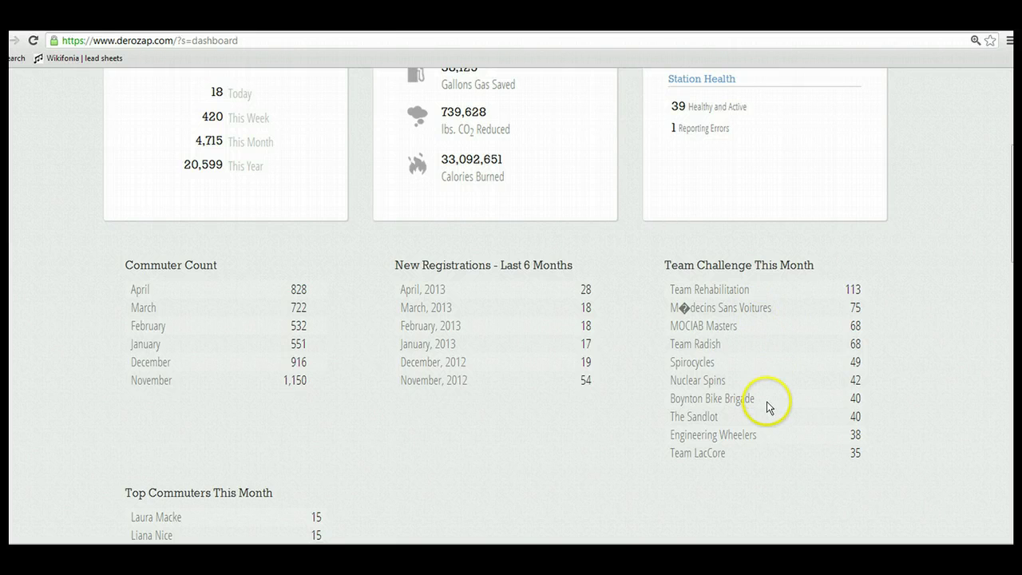
pyautogui.scroll(-2, 649, 422)
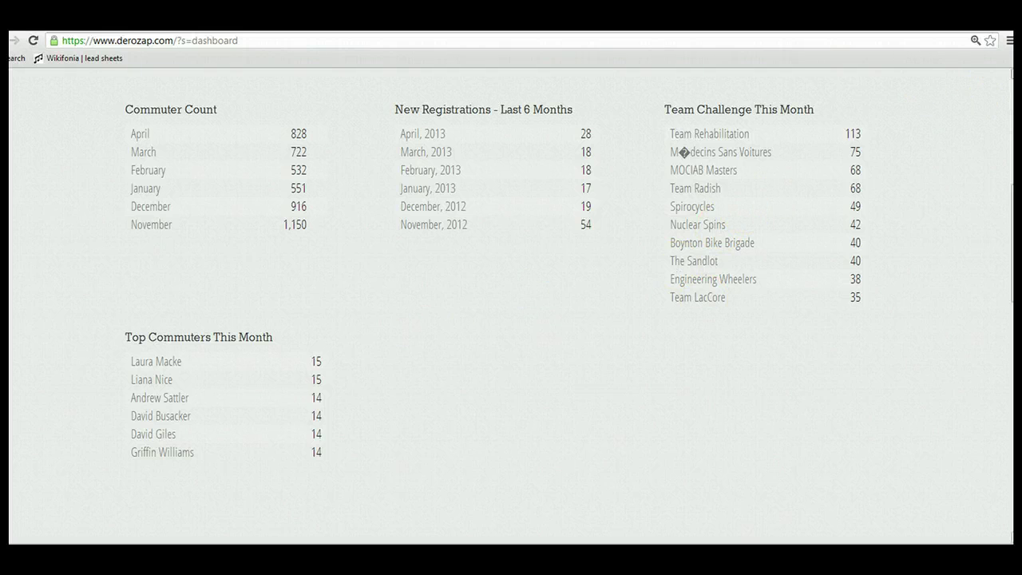
pyautogui.scroll(5, 902, 111)
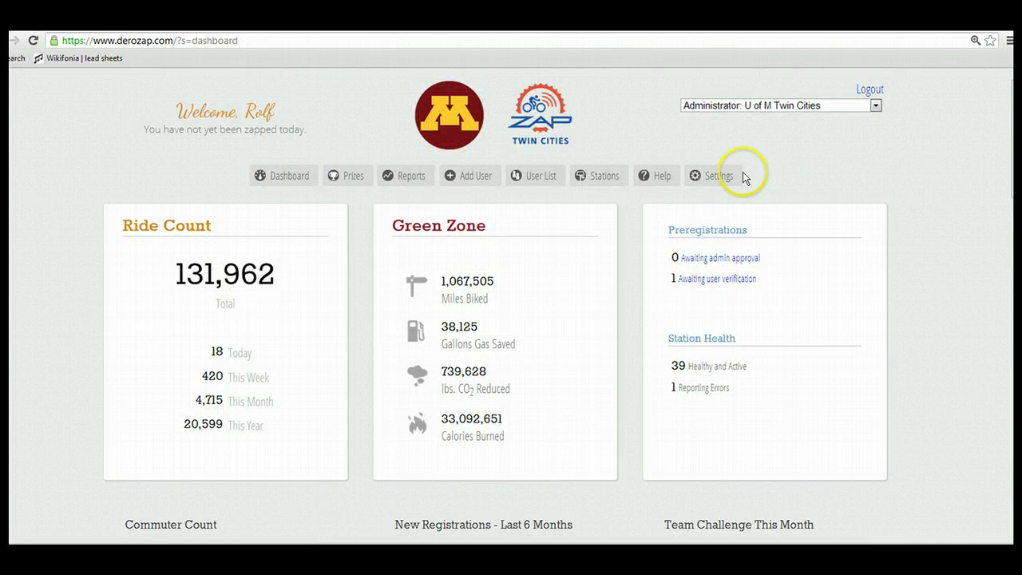
pyautogui.click(718, 177)
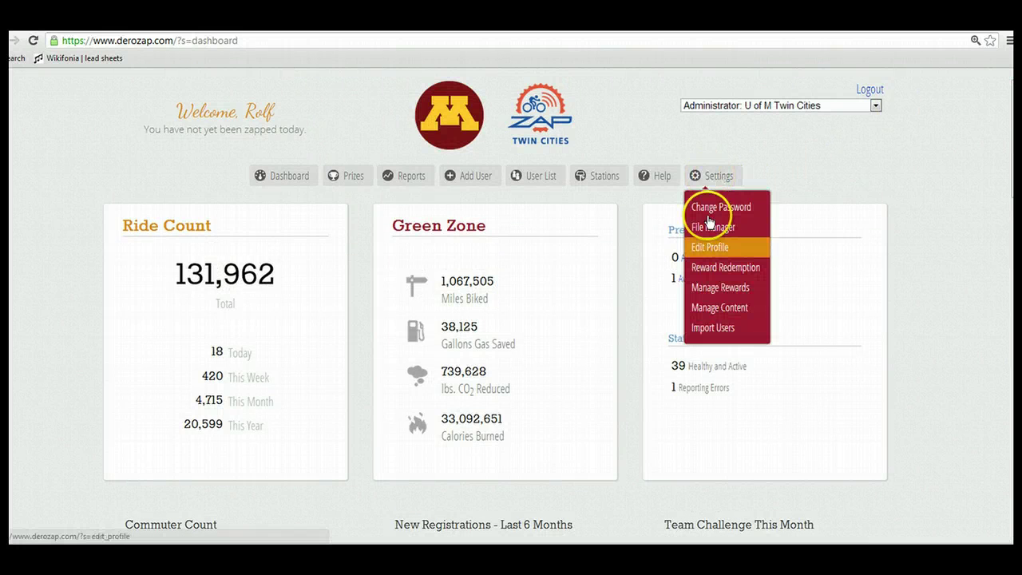
pyautogui.click(719, 307)
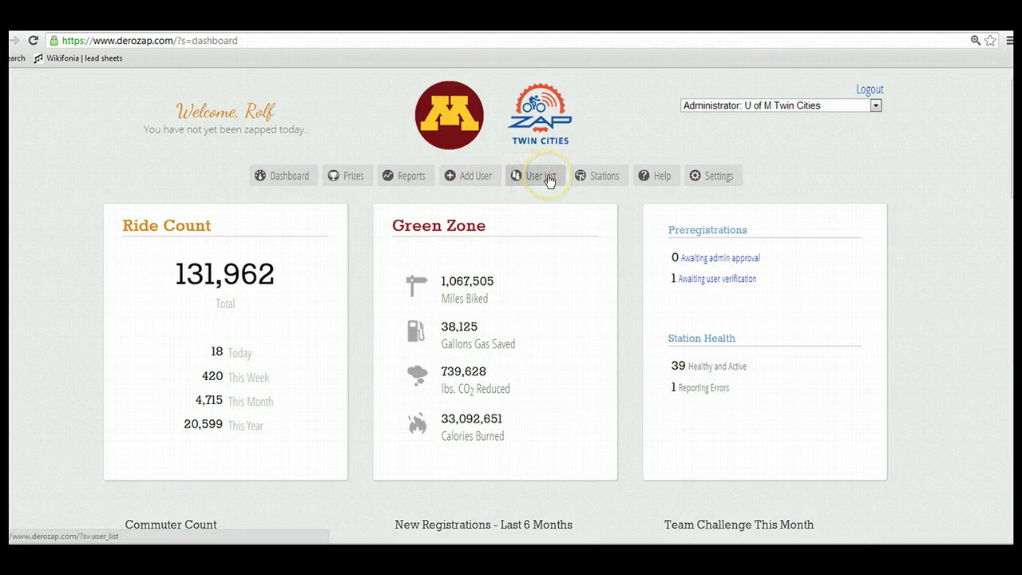
# Open the Edit user page for a Faculty & Staff commuter in the 1,804-user U of M list
pyautogui.click(550, 182)
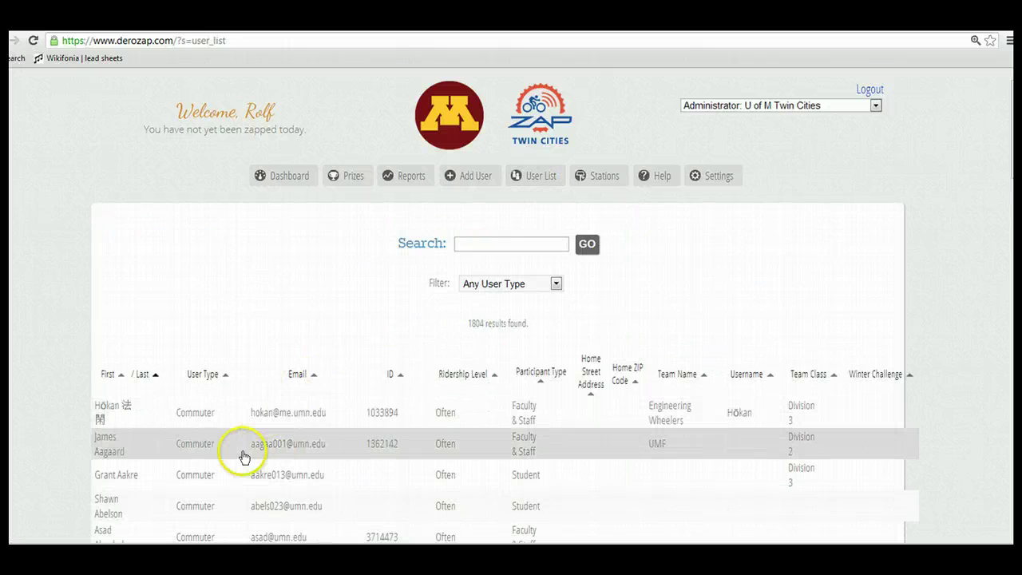
pyautogui.click(243, 460)
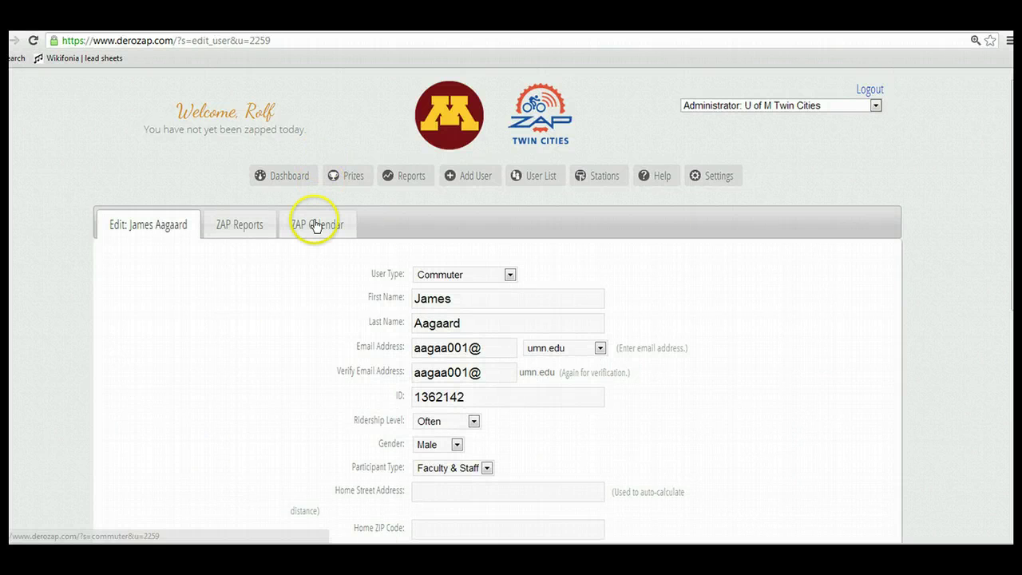
# Show the commuter's ZAP Calendar (5 ZAPs, 130 miles, 4,030 calories), then scroll through sponsors and Spring Challenge standings
pyautogui.click(314, 225)
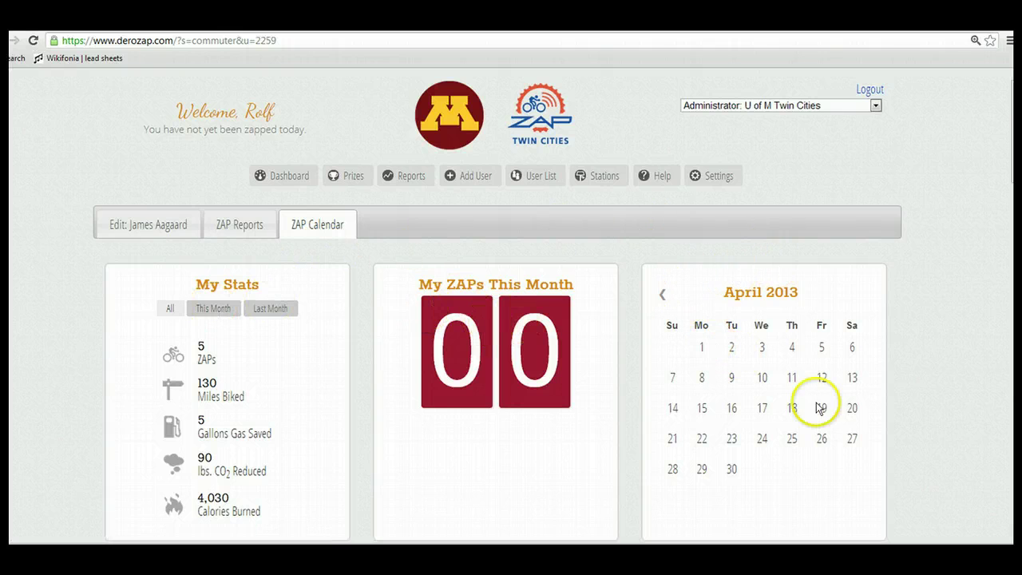
pyautogui.scroll(-1, 937, 453)
pyautogui.scroll(-5, 501, 303)
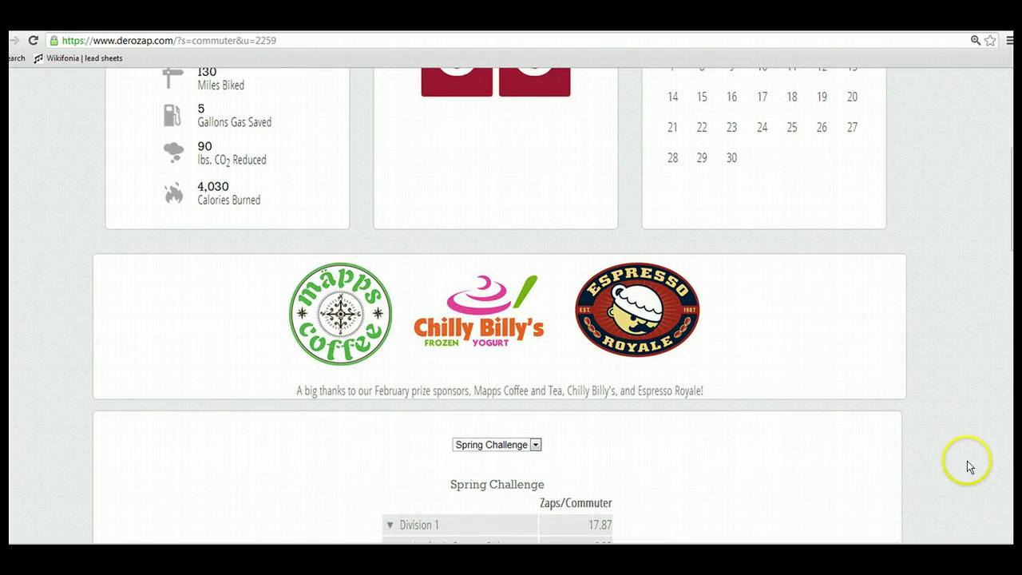
pyautogui.scroll(-7, 901, 438)
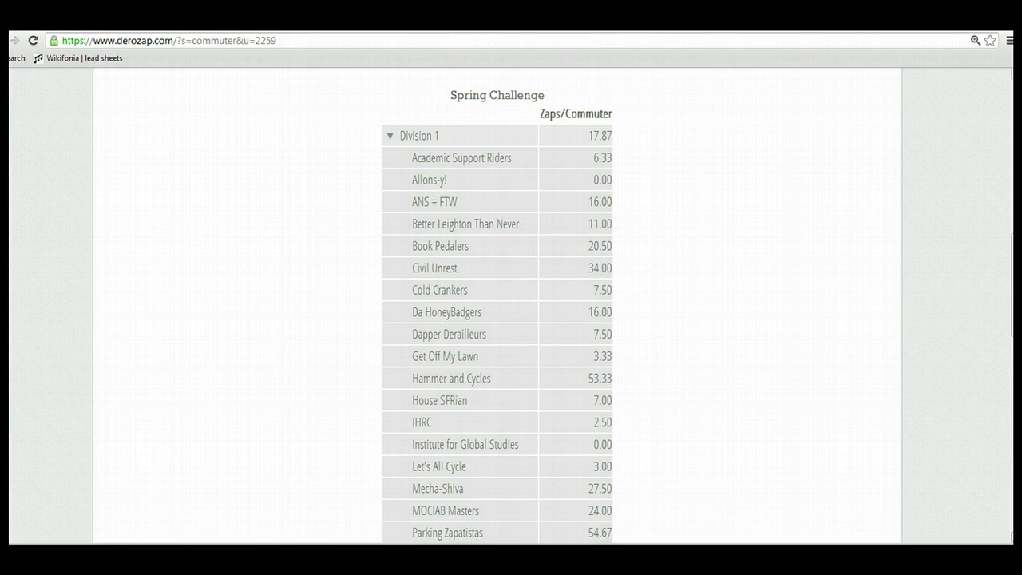
pyautogui.scroll(-5, 497, 303)
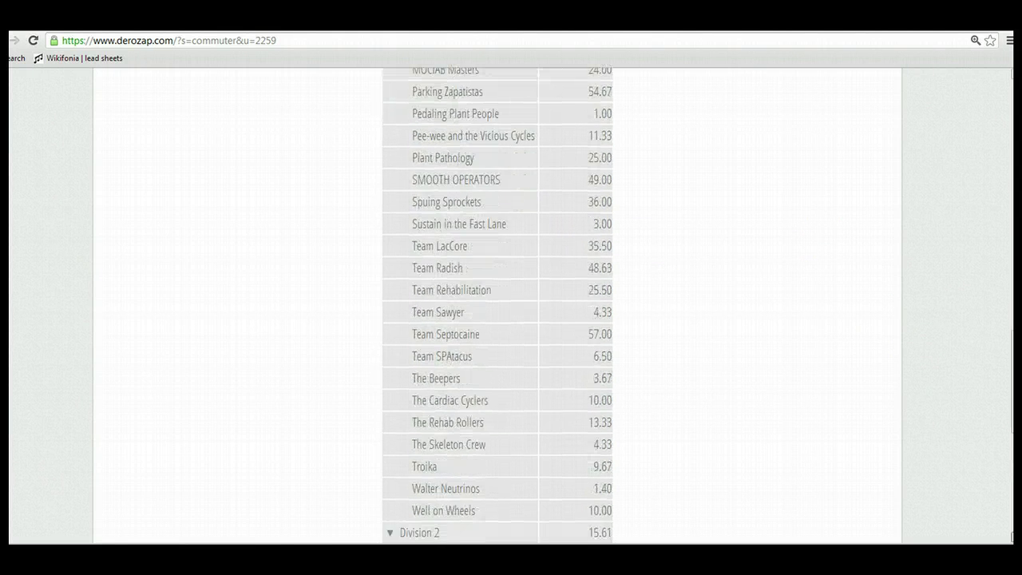
pyautogui.scroll(-3, 1011, 457)
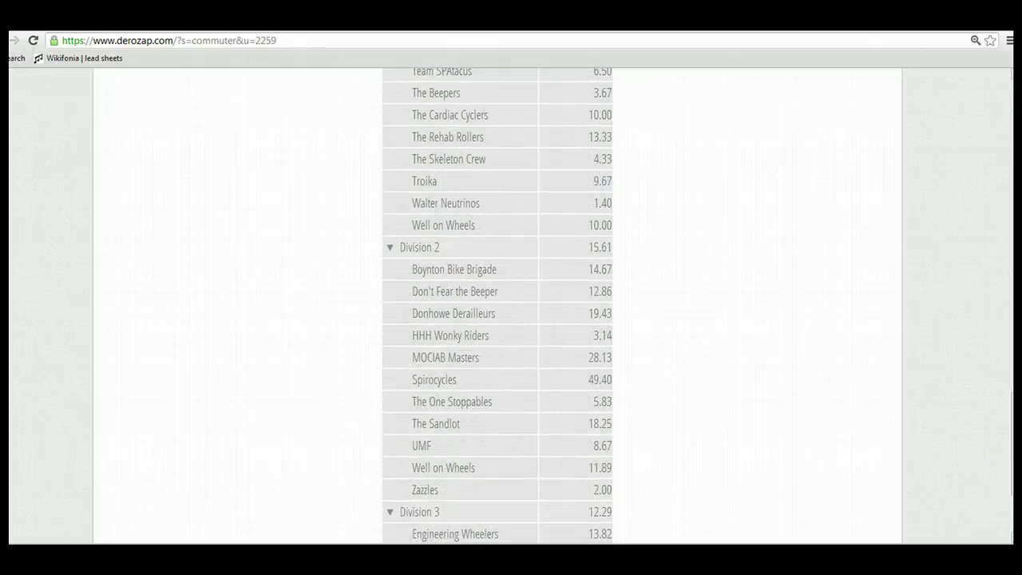
pyautogui.scroll(15, 894, 160)
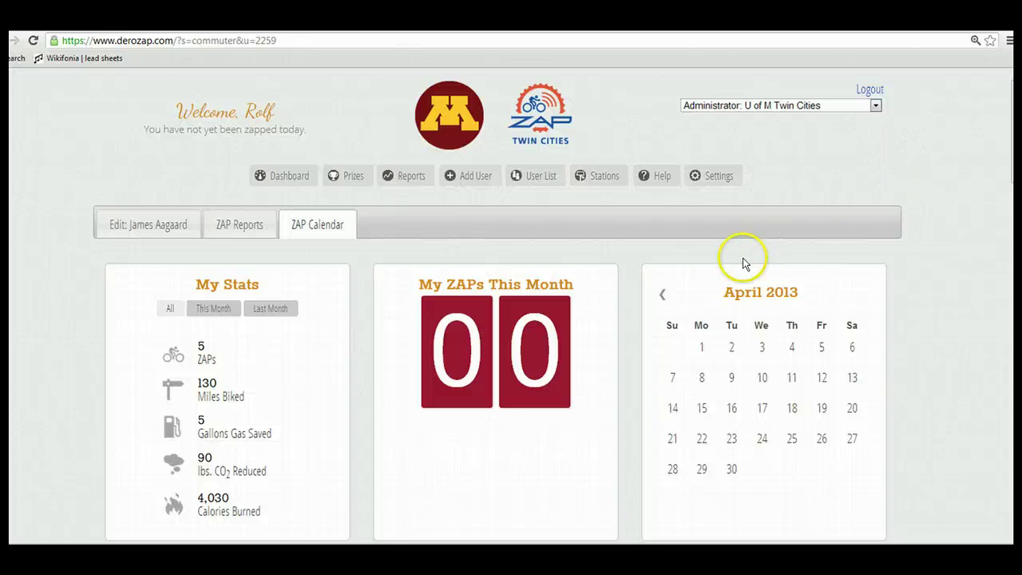
pyautogui.scroll(-3, 713, 414)
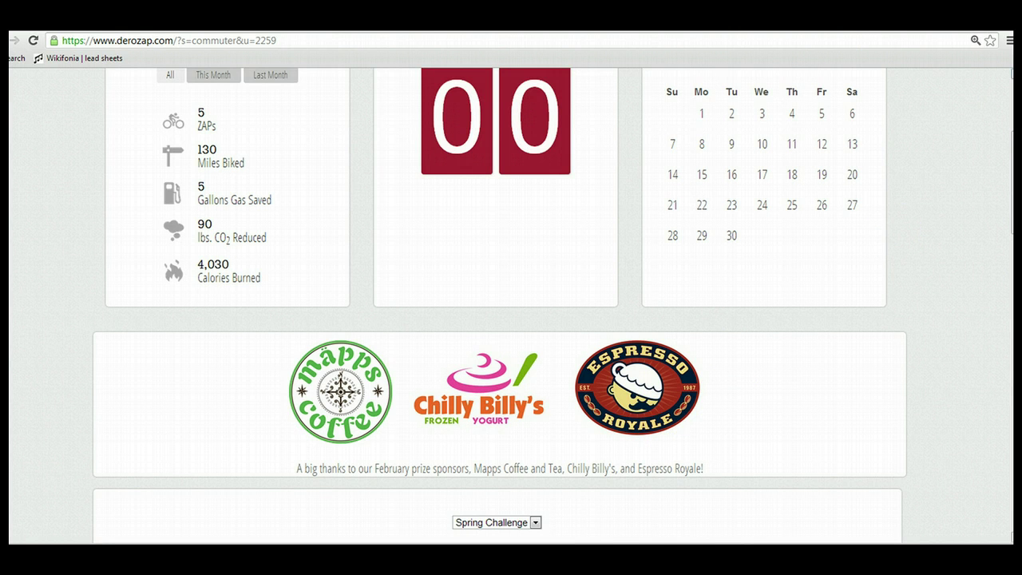
pyautogui.scroll(3, 500, 305)
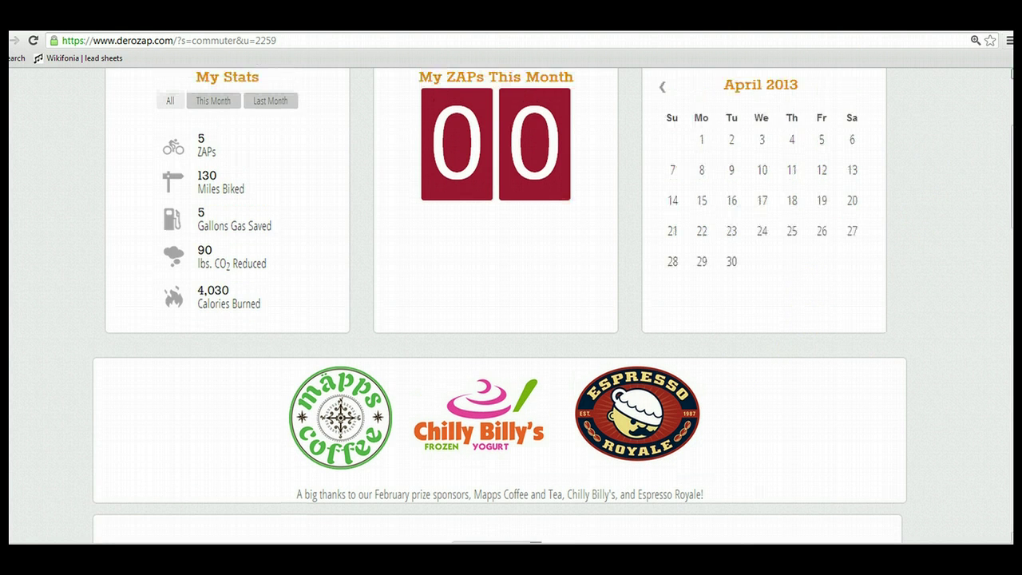
# Open Manage Content, which lists the five U of M Twin Cities content blocks
pyautogui.click(714, 175)
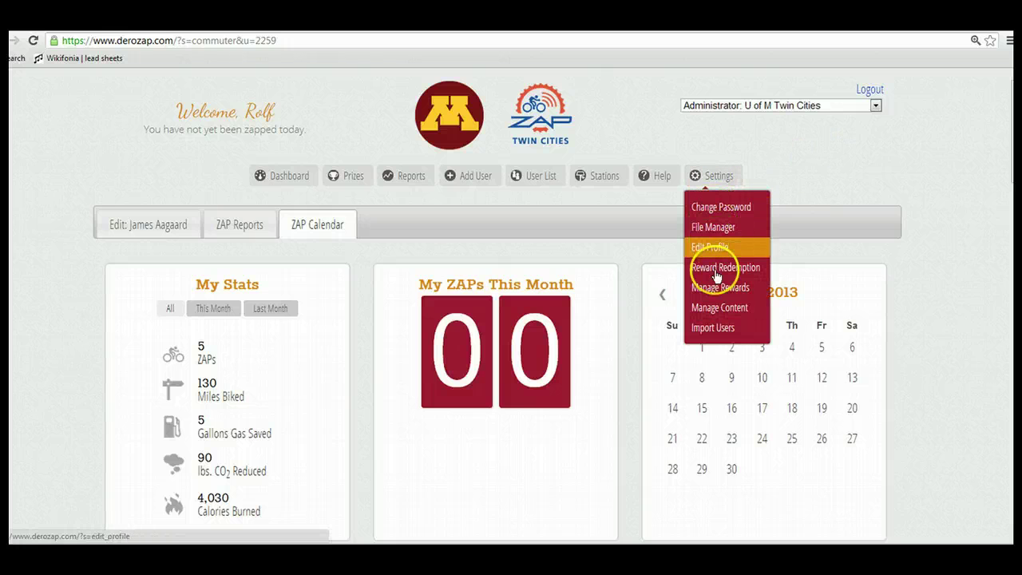
pyautogui.click(717, 309)
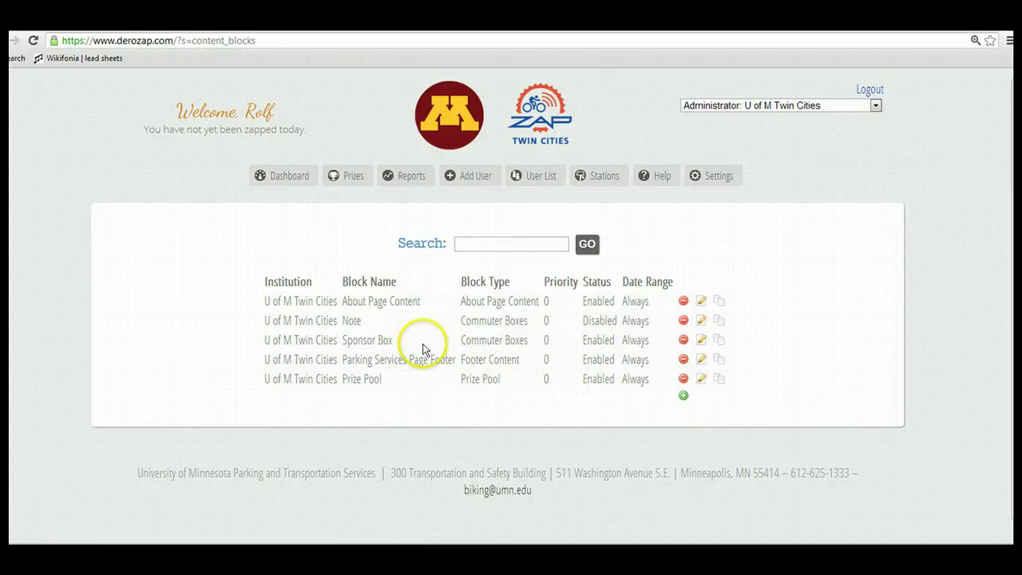
# In the Sponsor Box block's rich-text editor, type test text in the caption, then delete it
pyautogui.click(701, 343)
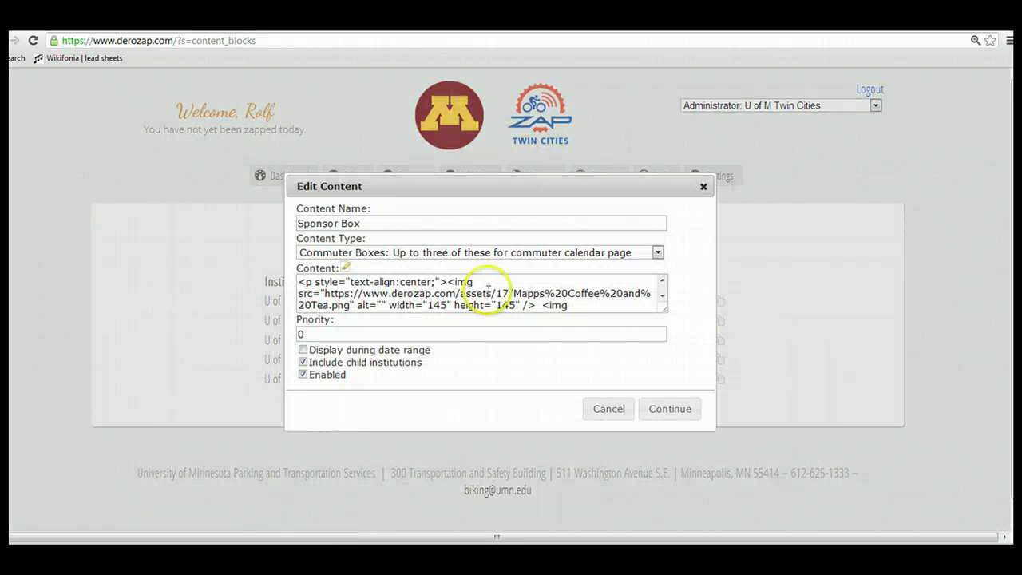
pyautogui.click(346, 268)
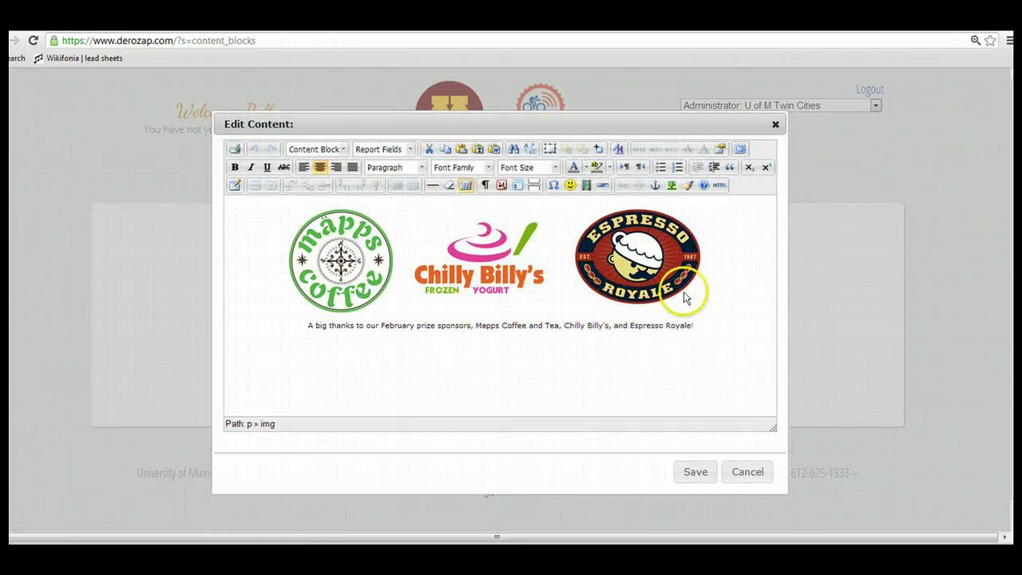
pyautogui.click(642, 328)
pyautogui.click(709, 329)
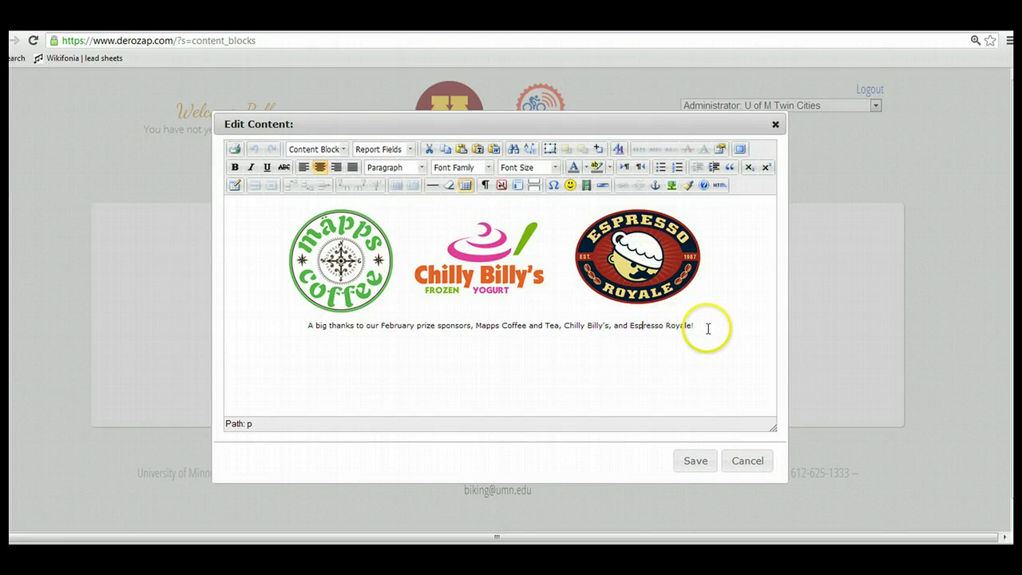
pyautogui.write('aklsdjflasdjf')
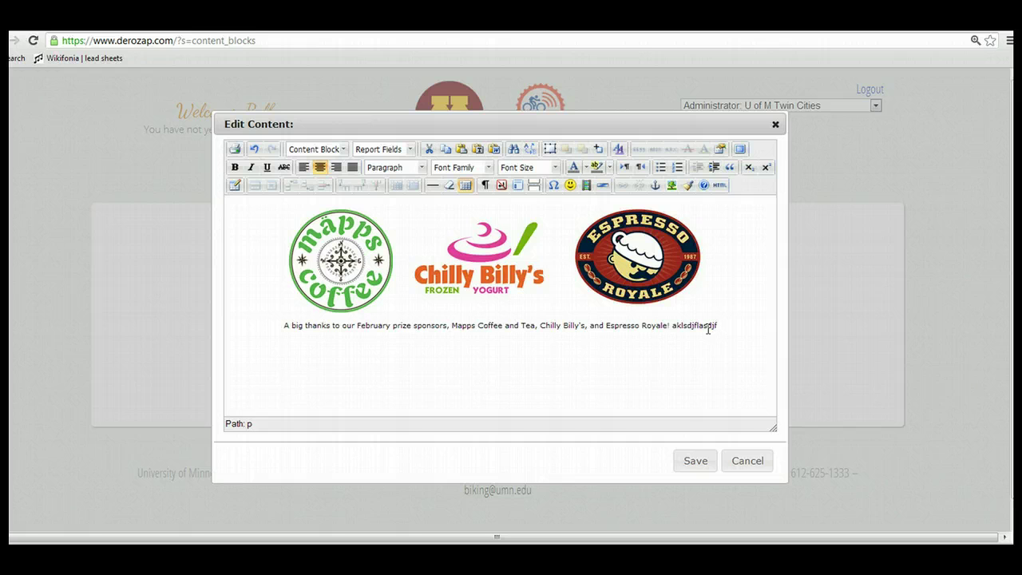
pyautogui.press('BackSpace')
pyautogui.press('BackSpace')
pyautogui.press('BackSpace')
pyautogui.press('BackSpace')
pyautogui.press('BackSpace')
pyautogui.press('BackSpace')
pyautogui.press('BackSpace')
pyautogui.press('BackSpace')
pyautogui.press('BackSpace')
pyautogui.press('BackSpace')
pyautogui.press('BackSpace')
pyautogui.press('BackSpace')
pyautogui.press('BackSpace')
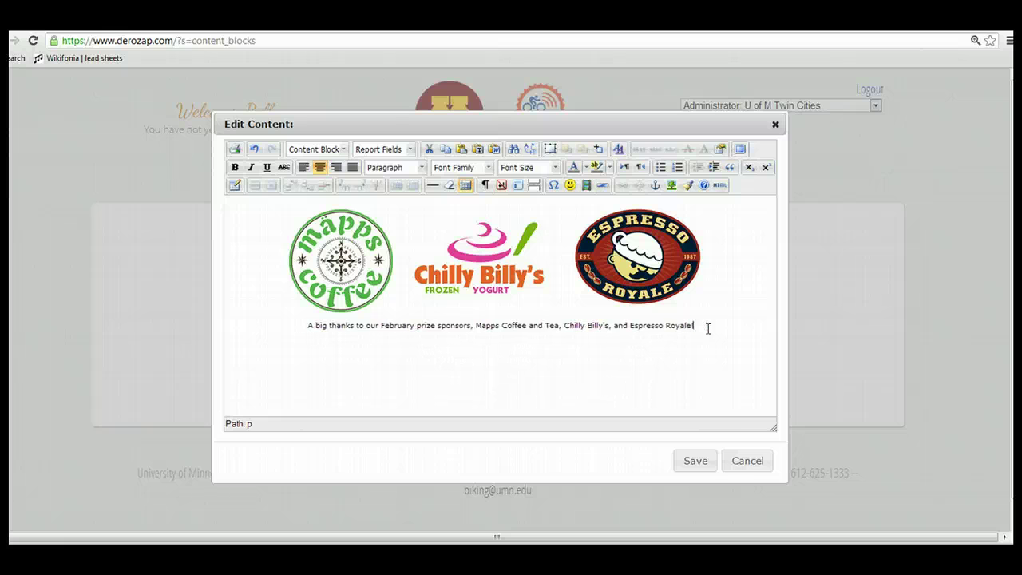
# Close the editor and submit the Sponsor Box block with its caption unchanged
pyautogui.click(742, 470)
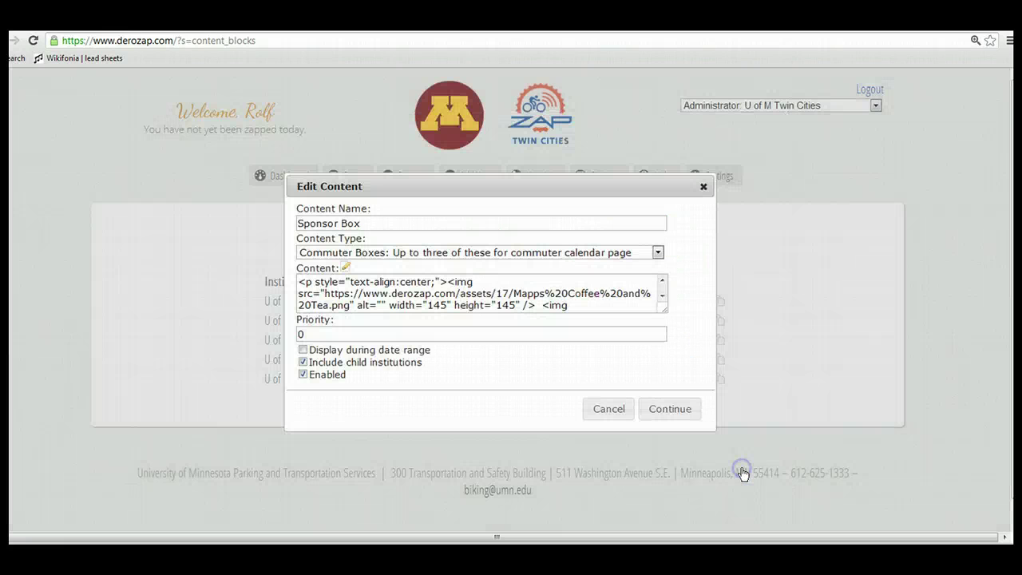
pyautogui.click(652, 412)
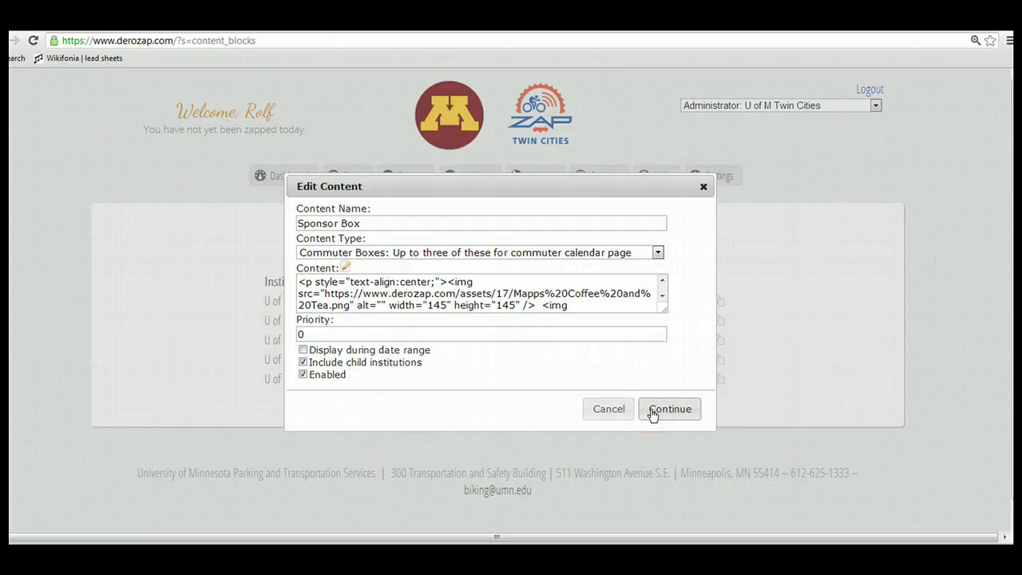
pyautogui.click(648, 411)
pyautogui.click(611, 410)
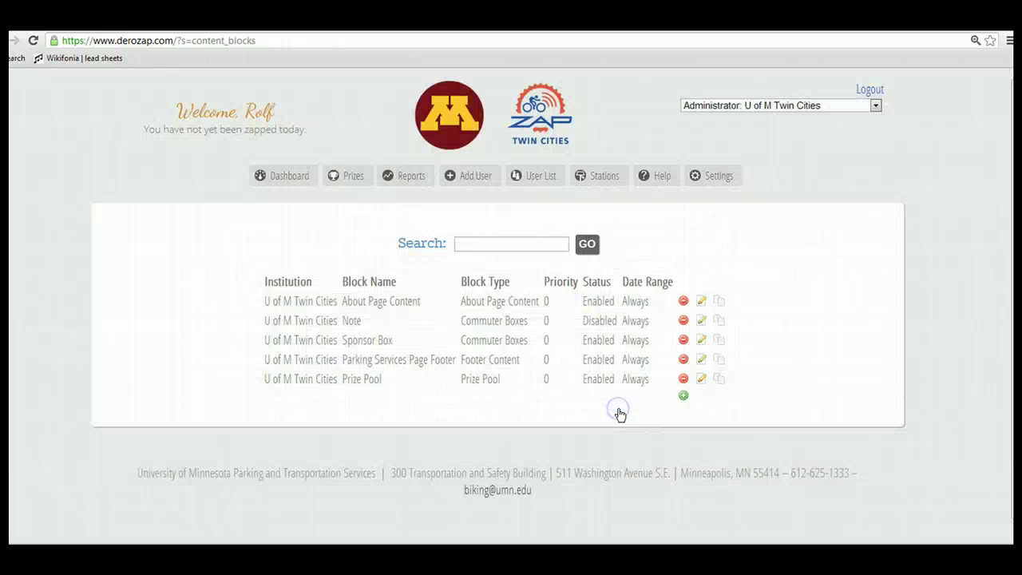
pyautogui.click(118, 520)
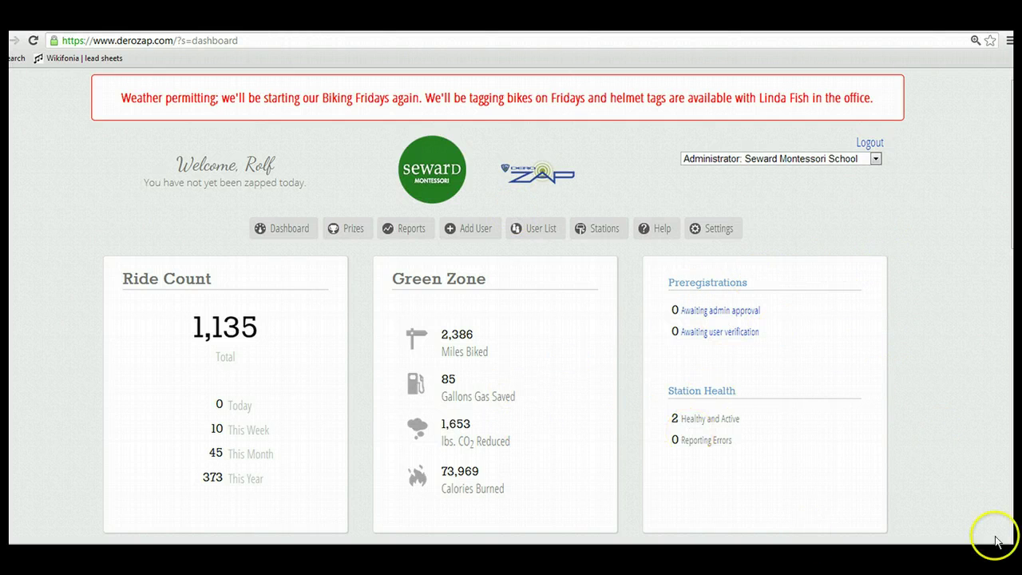
# Scroll the Seward Montessori stats (45 April ZAPs, 14 active commuters) and return to the top
pyautogui.scroll(-4, 511, 303)
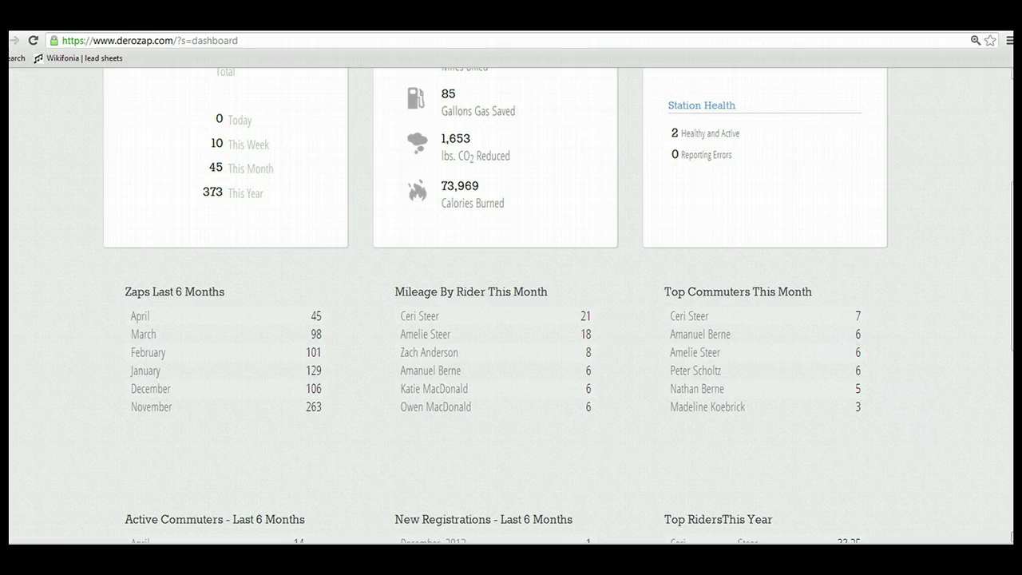
pyautogui.scroll(-3, 719, 303)
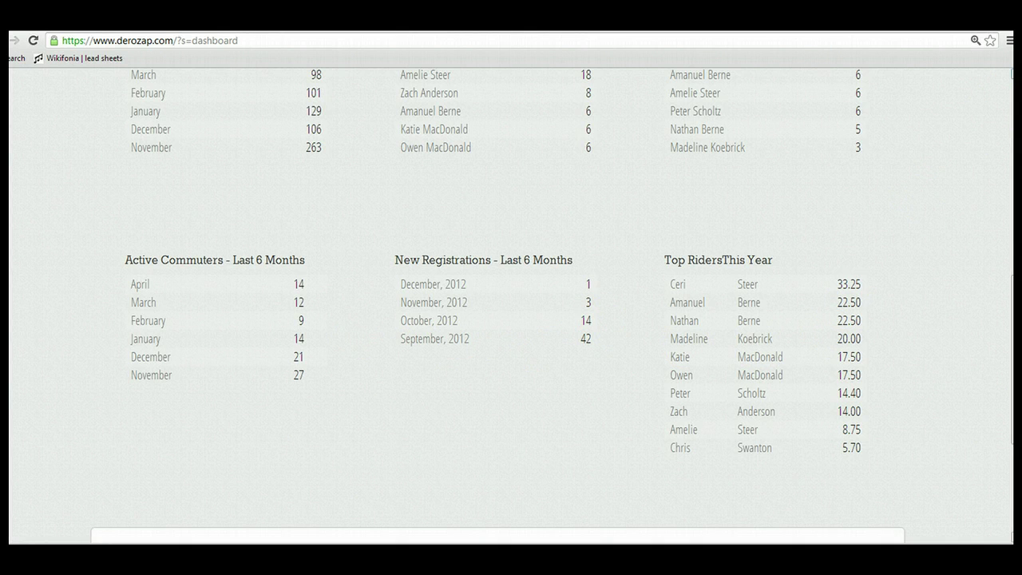
pyautogui.scroll(3, 511, 304)
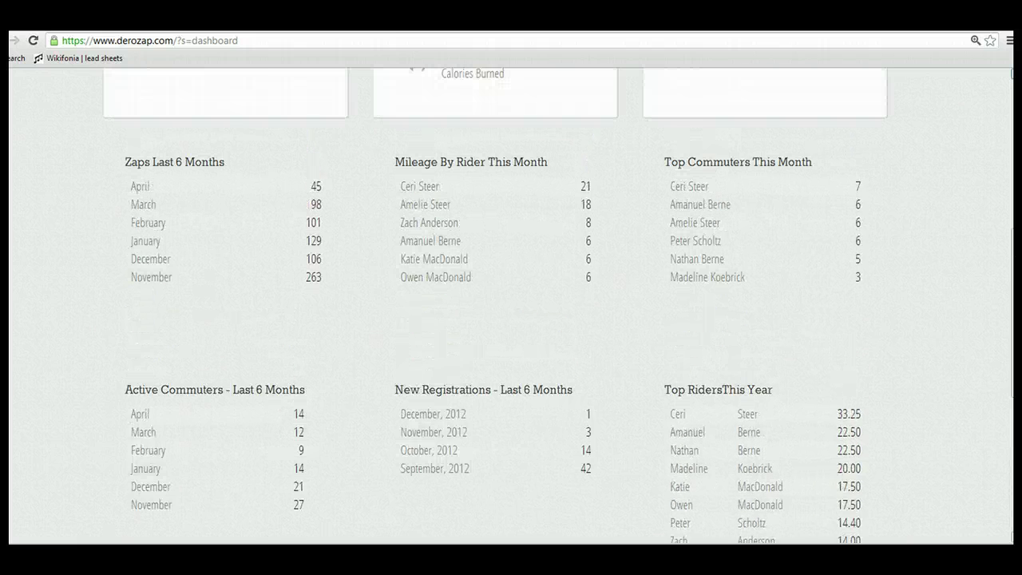
pyautogui.scroll(3, 511, 304)
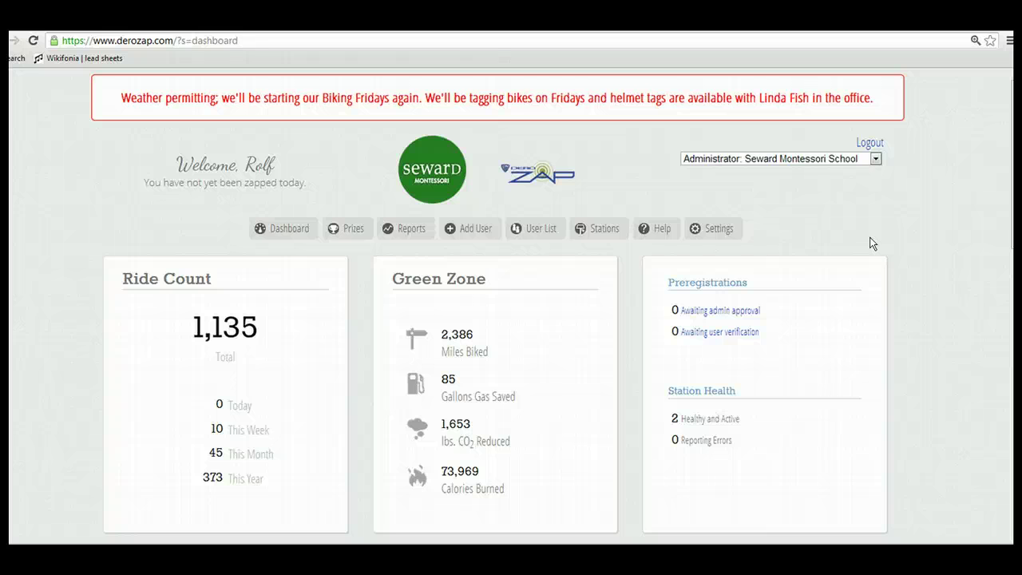
# Open existing point rule #5 and close it unchanged, then start a new point rule
pyautogui.click(713, 229)
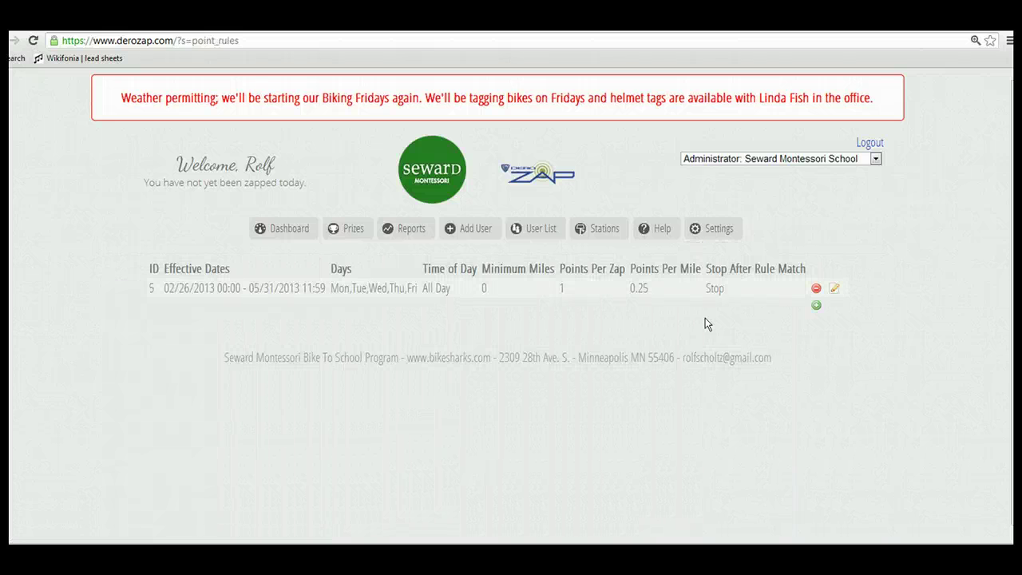
pyautogui.click(834, 291)
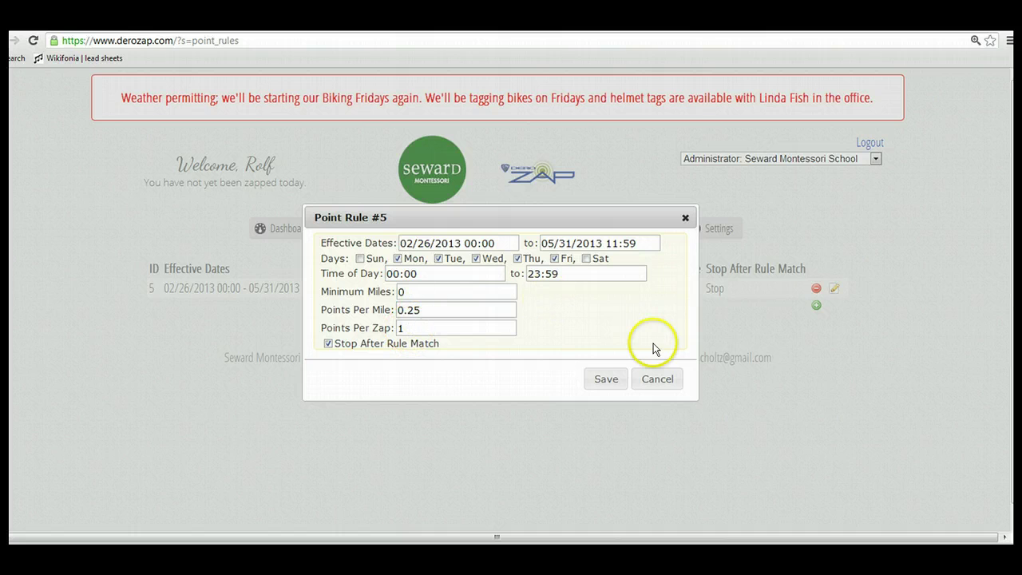
pyautogui.click(657, 380)
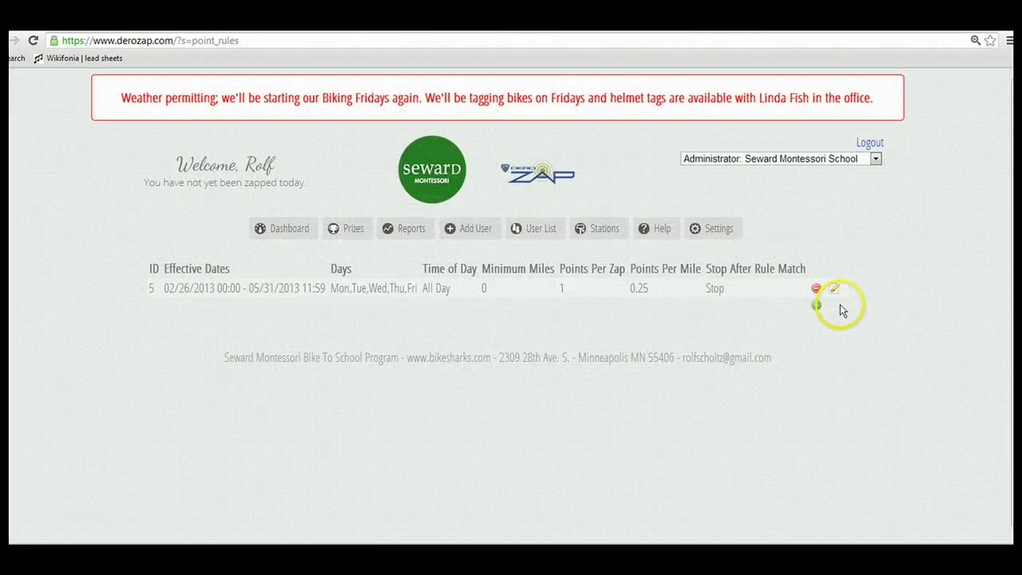
pyautogui.click(816, 305)
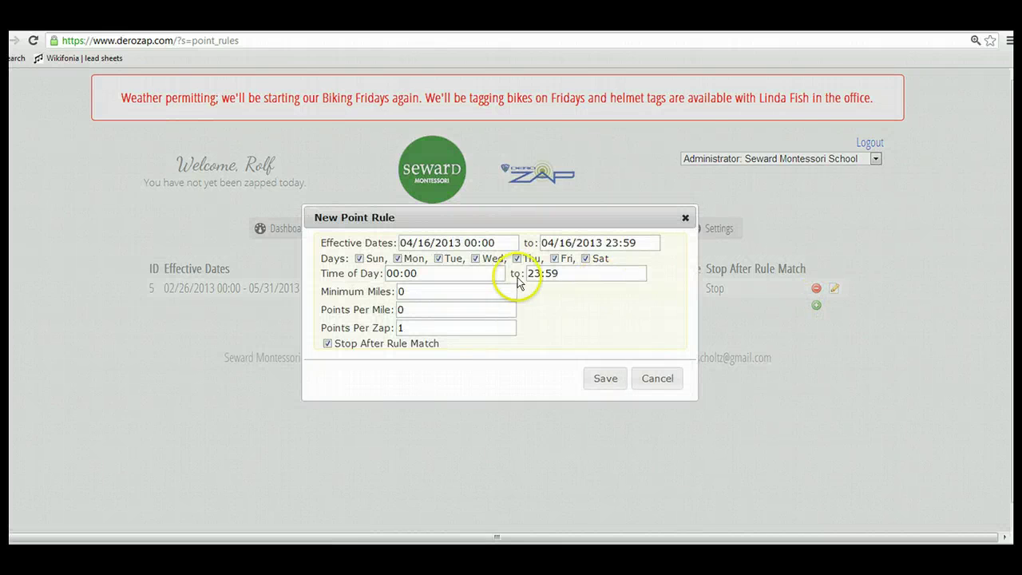
# Save a new point rule running 05/10/2013 to 05/10/2013, every day, worth 2 points per zap
pyautogui.click(411, 243)
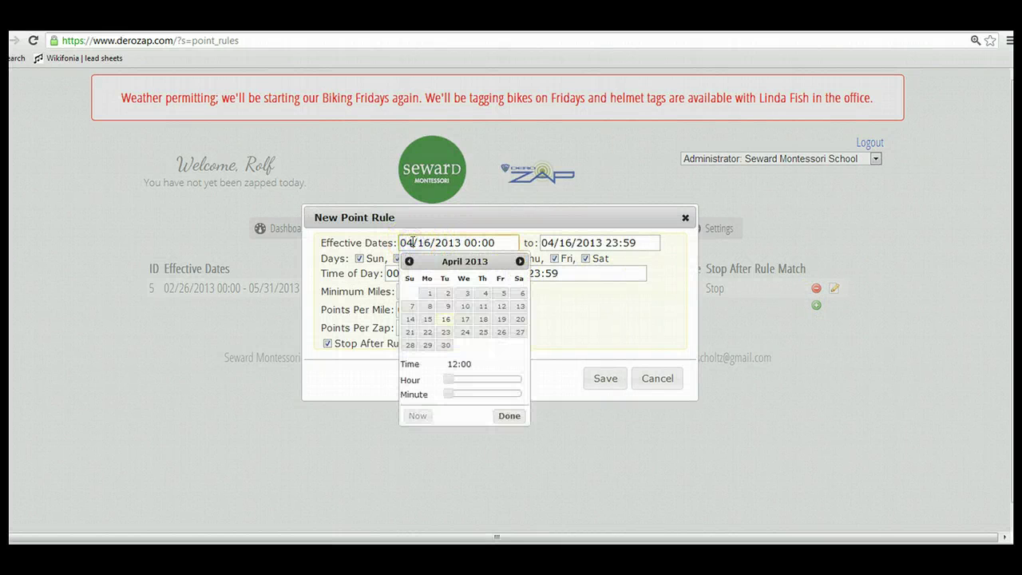
pyautogui.click(520, 262)
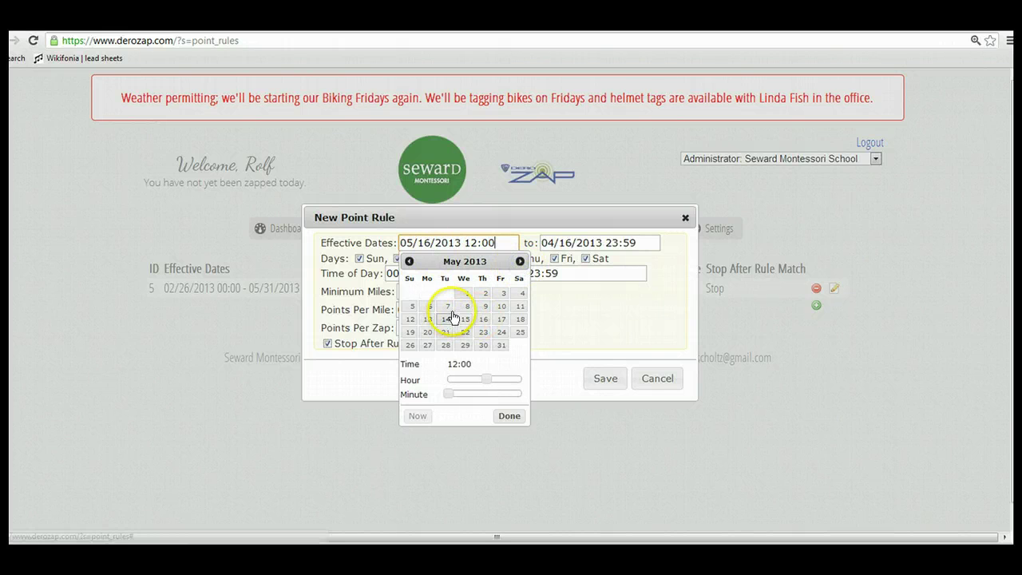
pyautogui.click(499, 308)
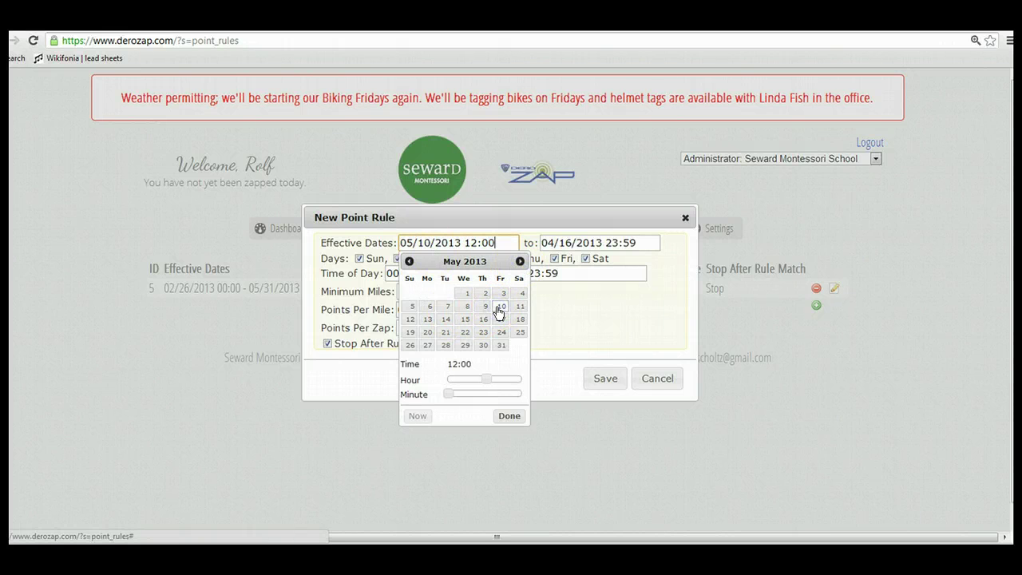
pyautogui.click(575, 243)
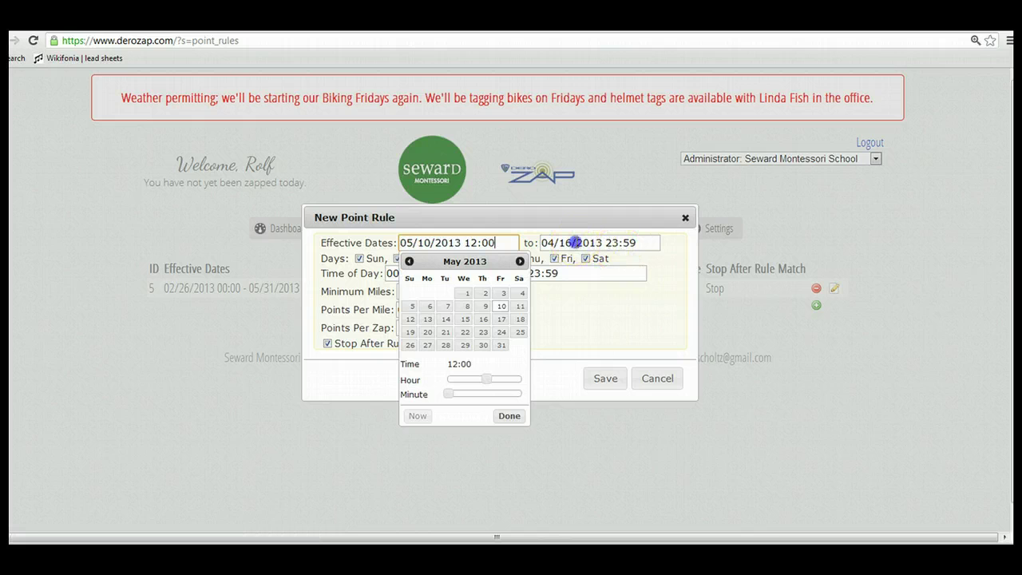
pyautogui.click(662, 263)
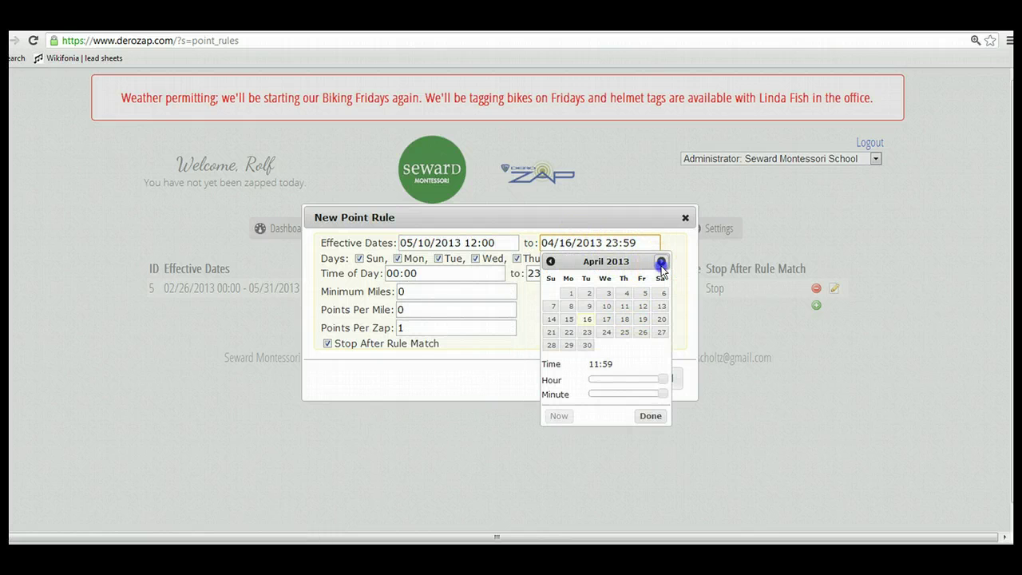
pyautogui.click(641, 307)
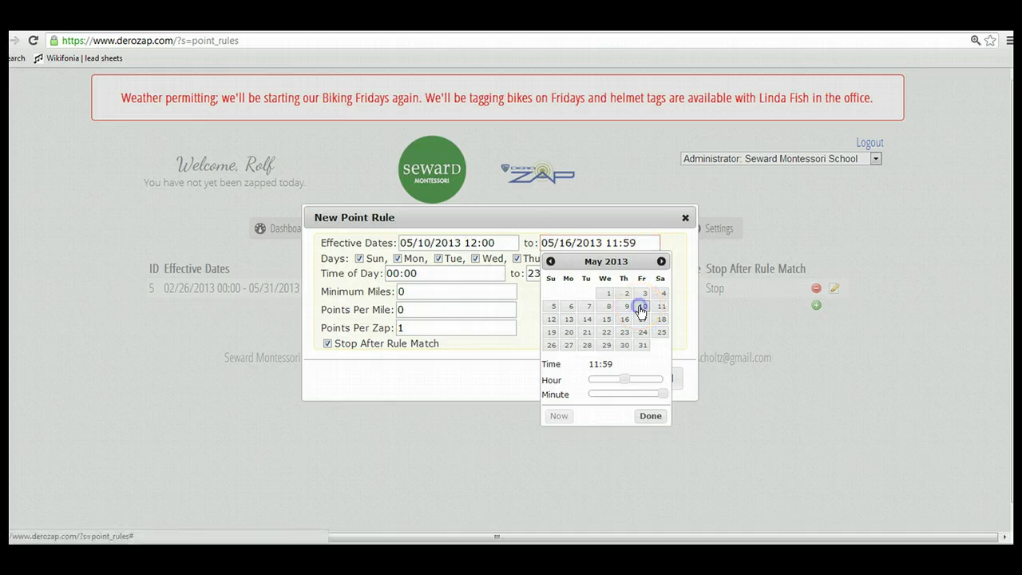
pyautogui.click(418, 328)
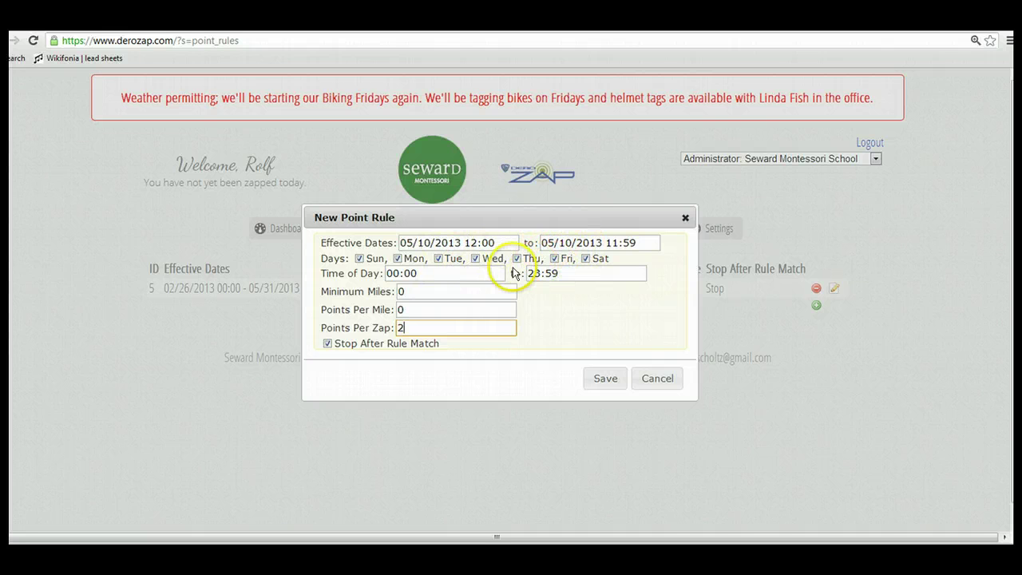
pyautogui.click(473, 243)
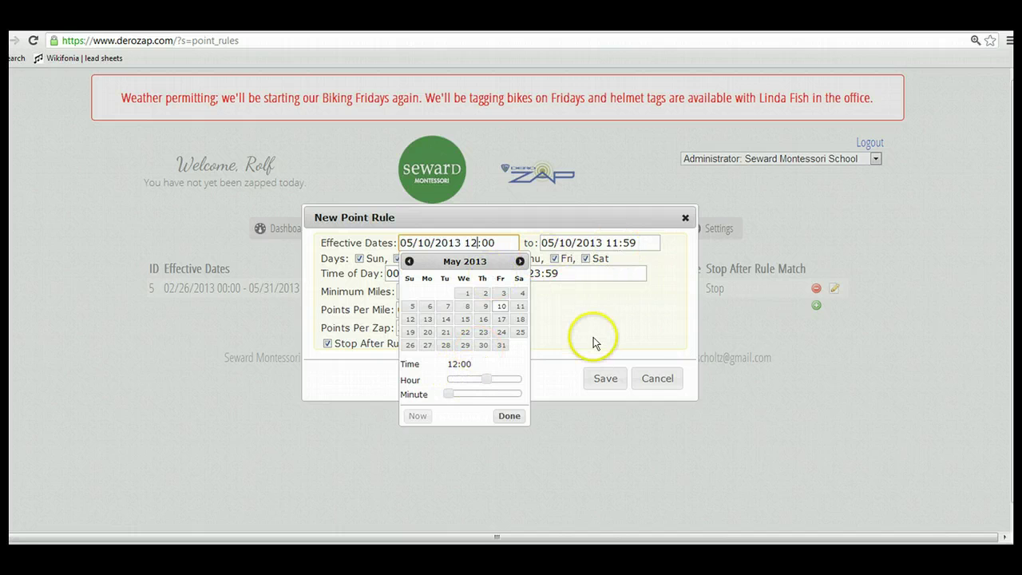
pyautogui.click(616, 306)
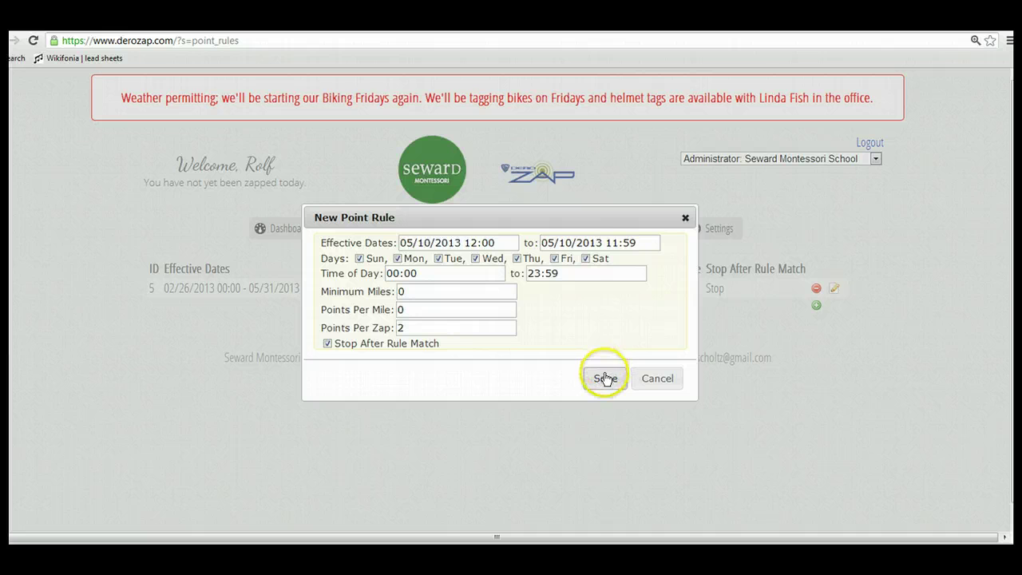
pyautogui.click(646, 381)
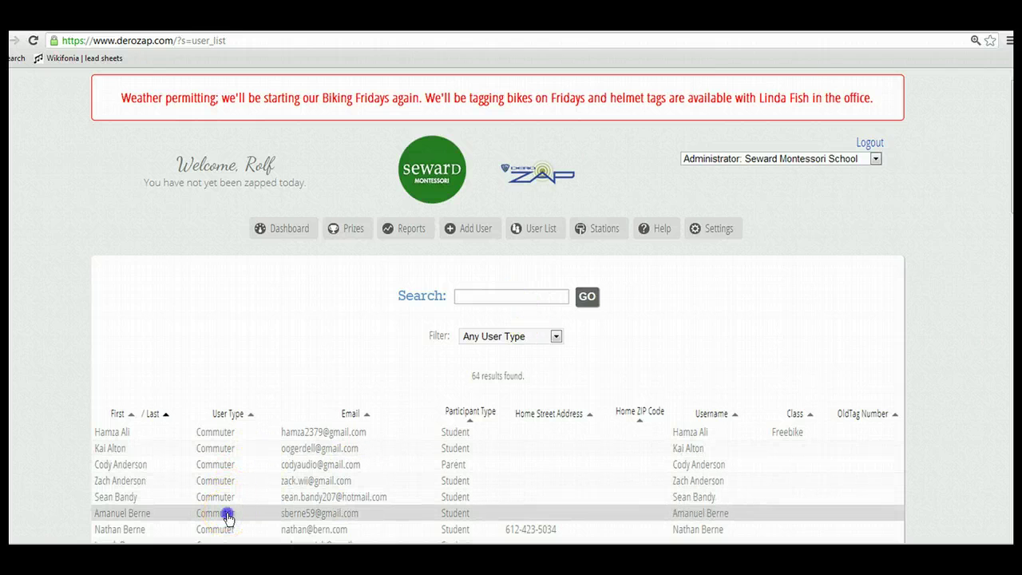
# Open a Seward commuter's ZAP Calendar (63 ZAPs, 22.5 points) and scroll down to the leaderboards
pyautogui.click(228, 518)
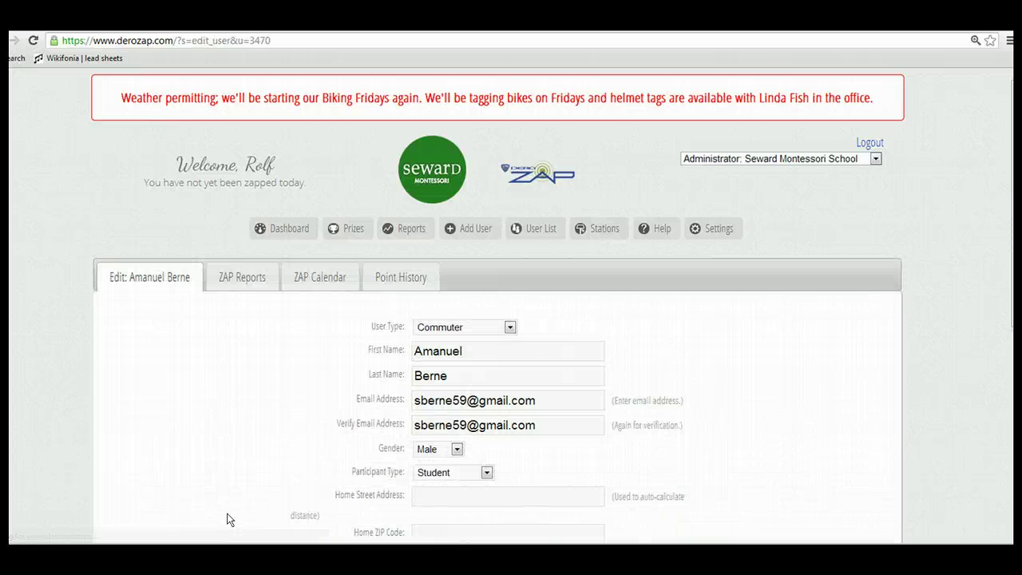
pyautogui.click(319, 284)
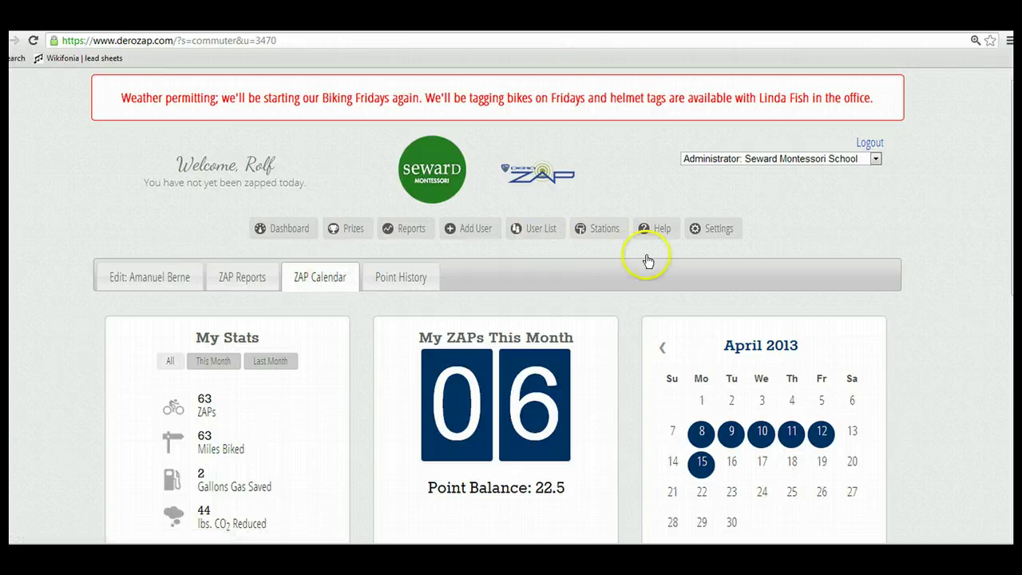
pyautogui.scroll(-1, 511, 304)
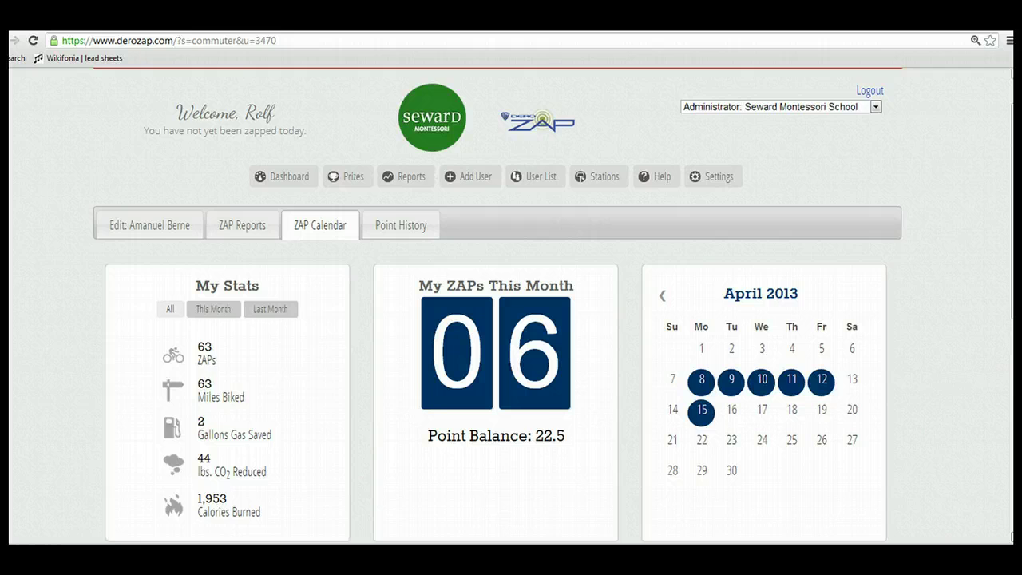
pyautogui.scroll(-3, 511, 320)
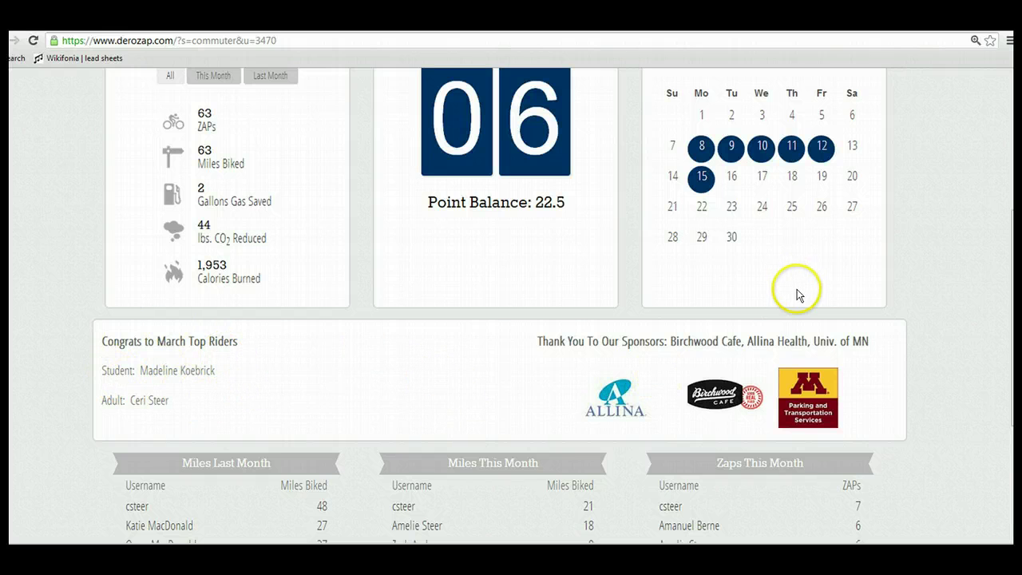
pyautogui.scroll(-3, 500, 301)
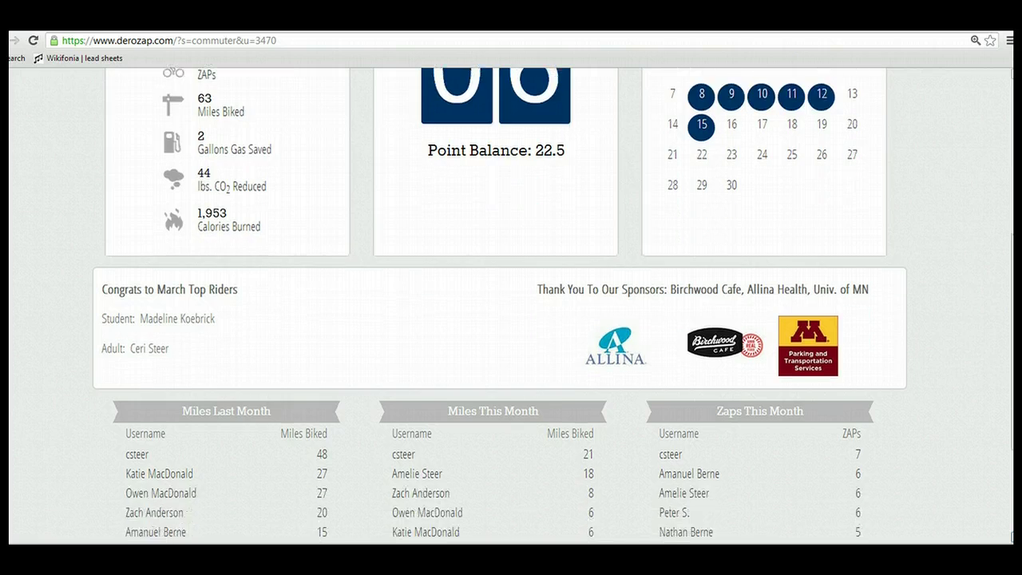